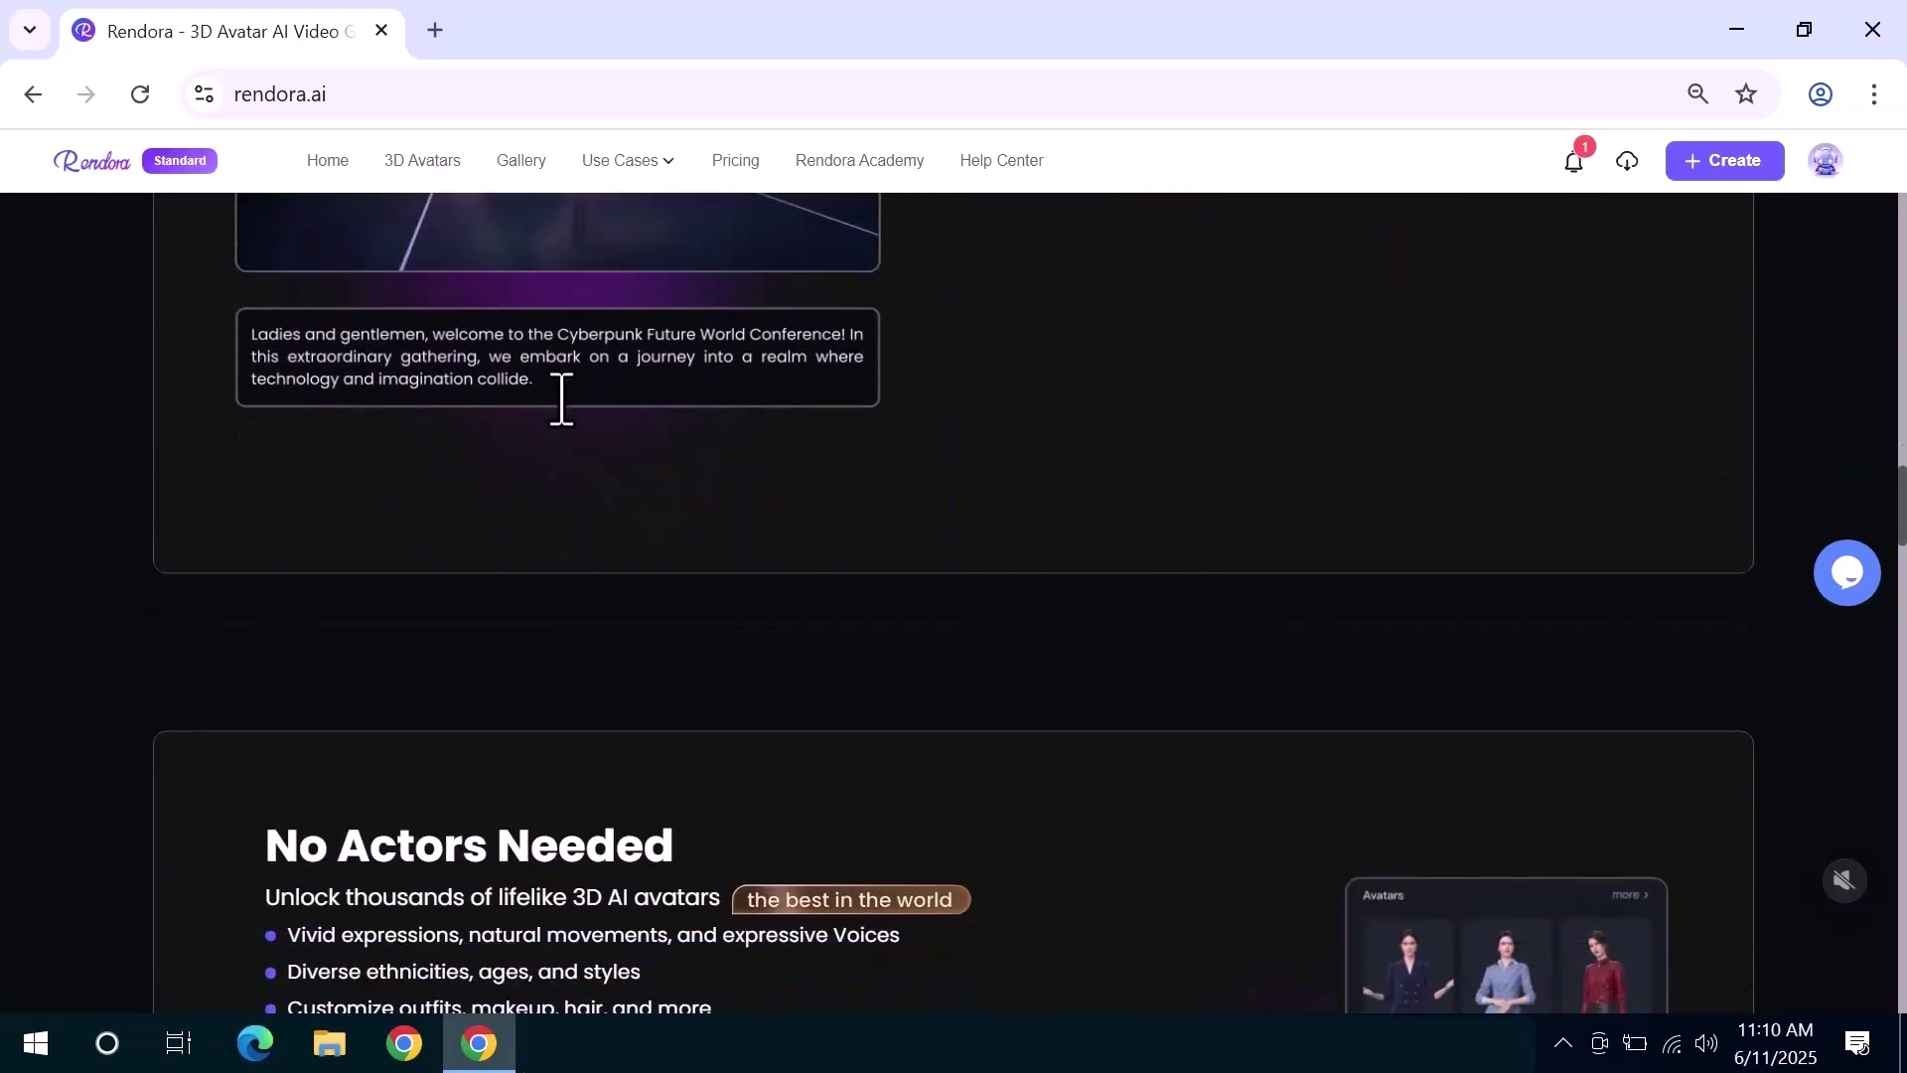
Scroll through the dashboard's 3D Avatars and Start with a Template rows, then back up
{"action": "scroll", "coordinate": [561, 400], "scroll_direction": "down", "scroll_amount": 10}
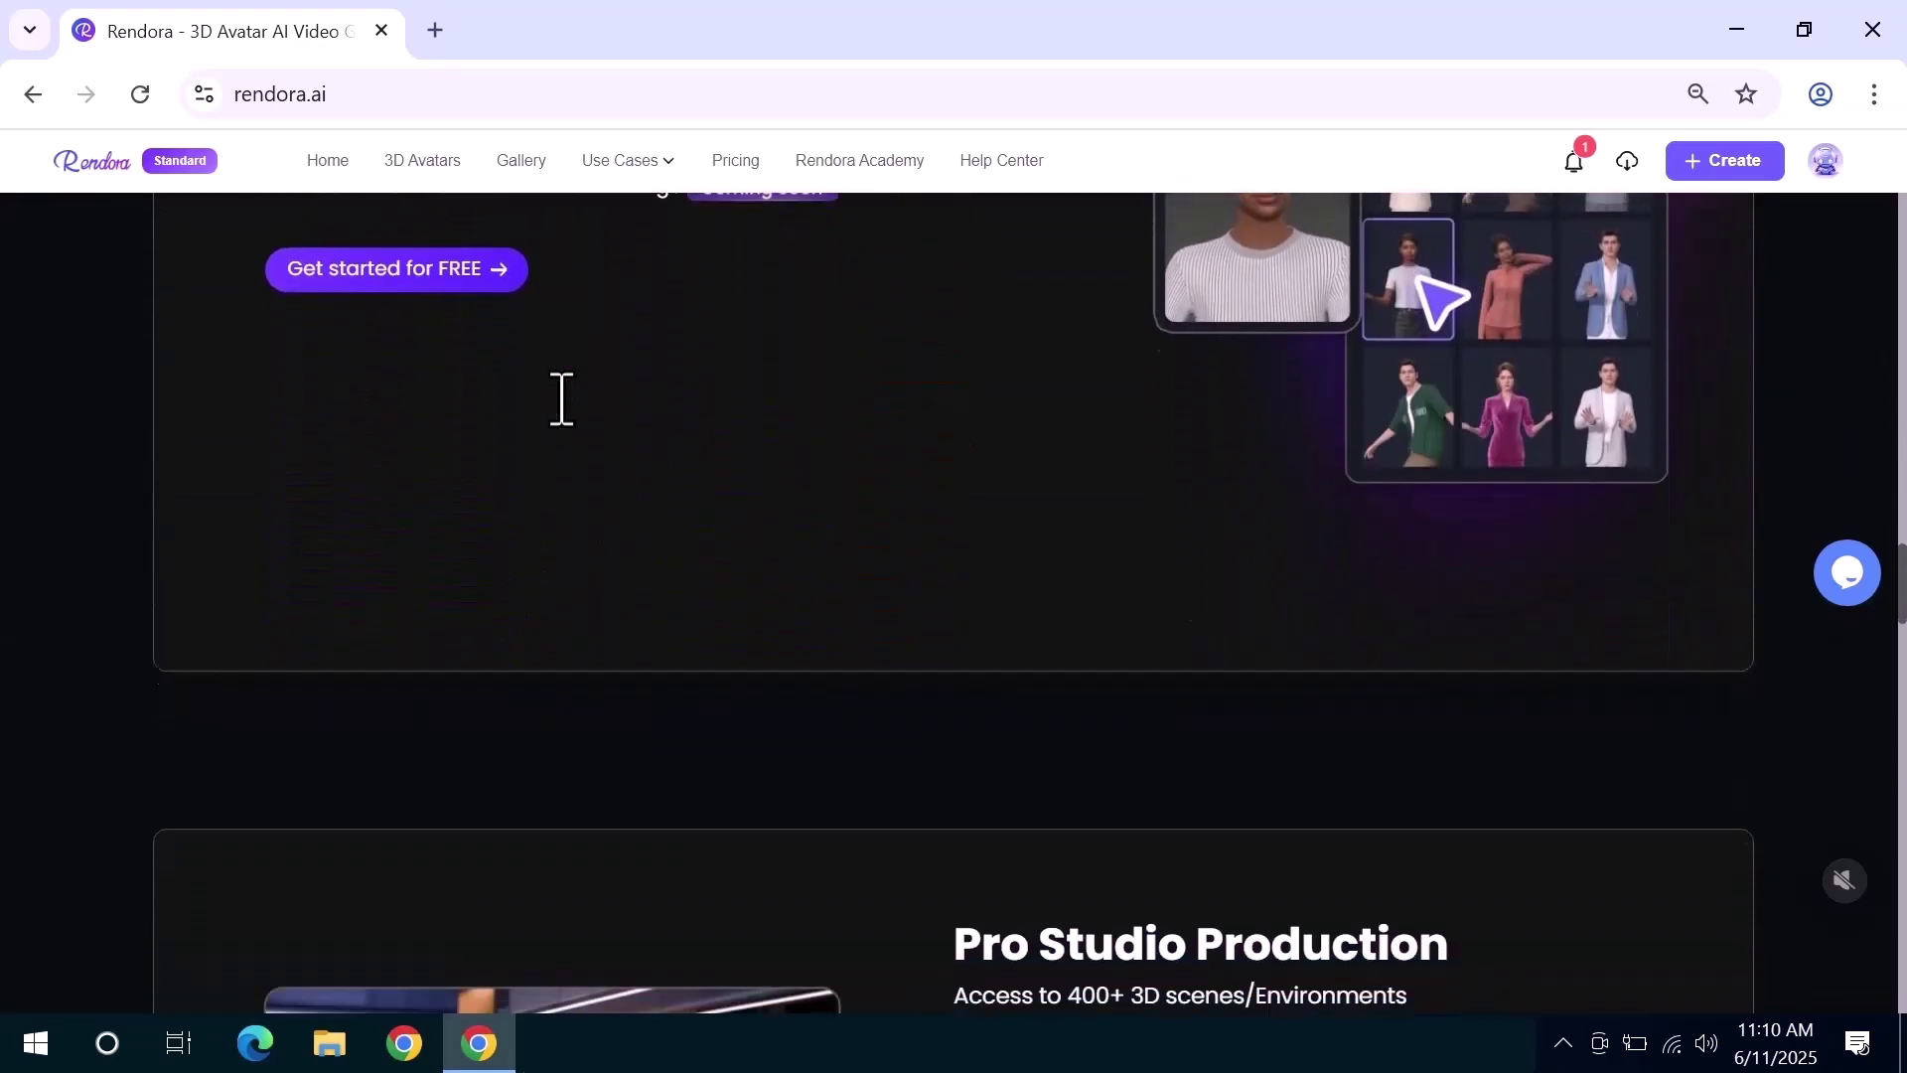
{"action": "scroll", "coordinate": [561, 400], "scroll_direction": "down", "scroll_amount": 8}
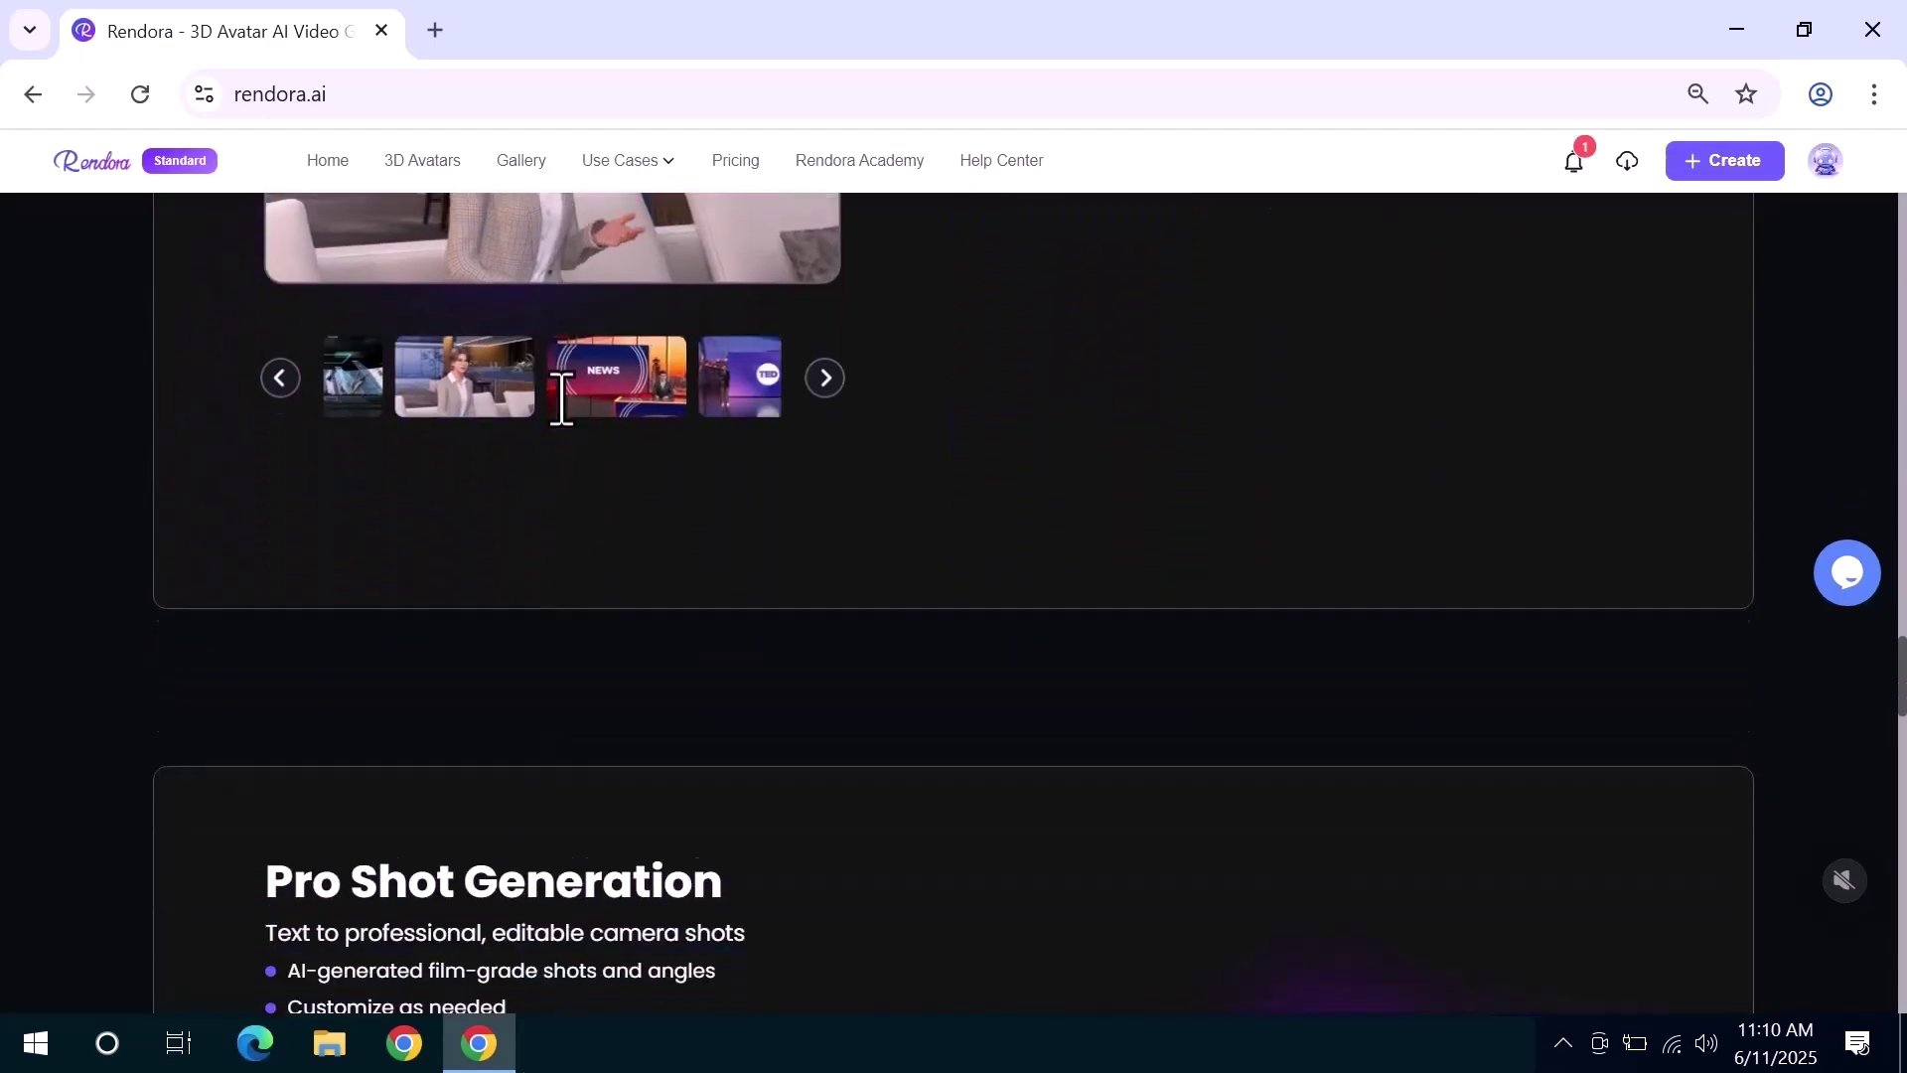
{"action": "scroll", "coordinate": [561, 400], "scroll_direction": "down", "scroll_amount": 10}
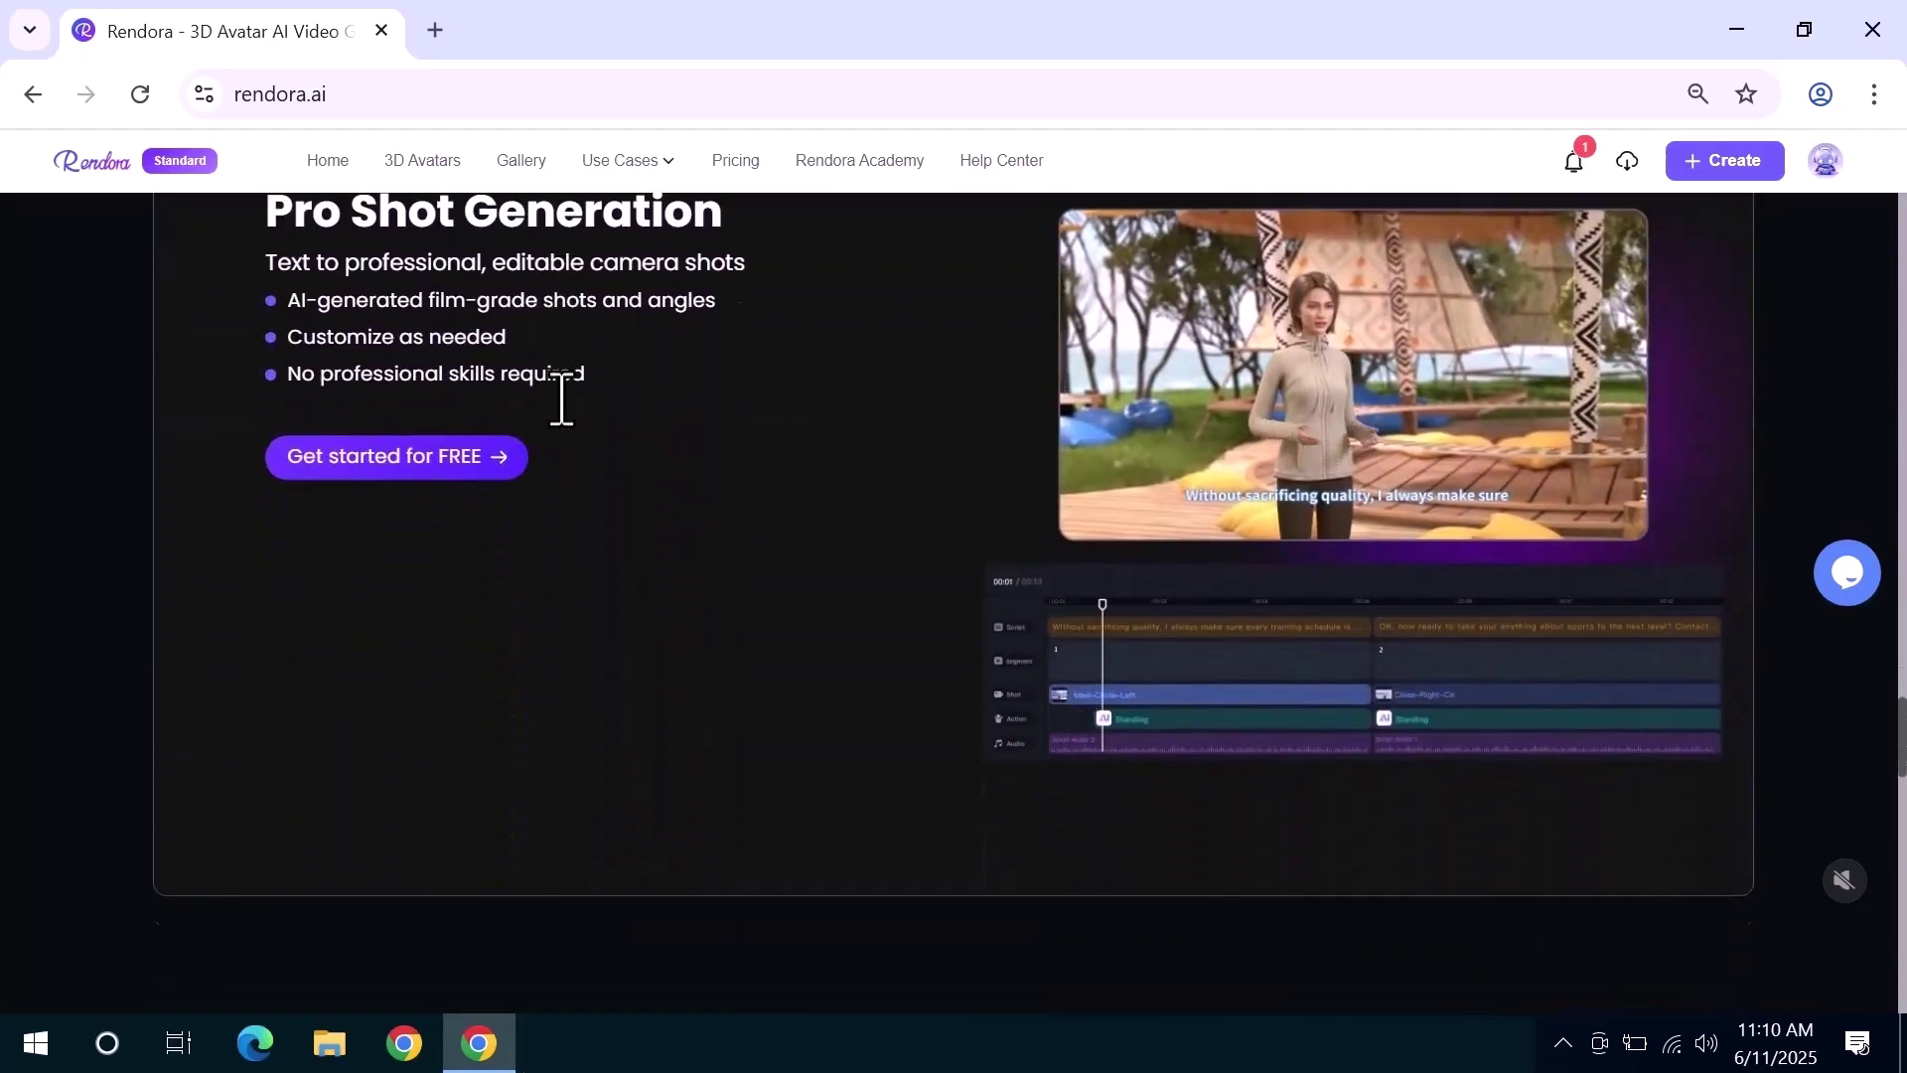
{"action": "scroll", "coordinate": [561, 401], "scroll_direction": "down", "scroll_amount": 10}
{"action": "scroll", "coordinate": [561, 400], "scroll_direction": "down", "scroll_amount": 10}
{"action": "scroll", "coordinate": [561, 400], "scroll_direction": "down", "scroll_amount": 8}
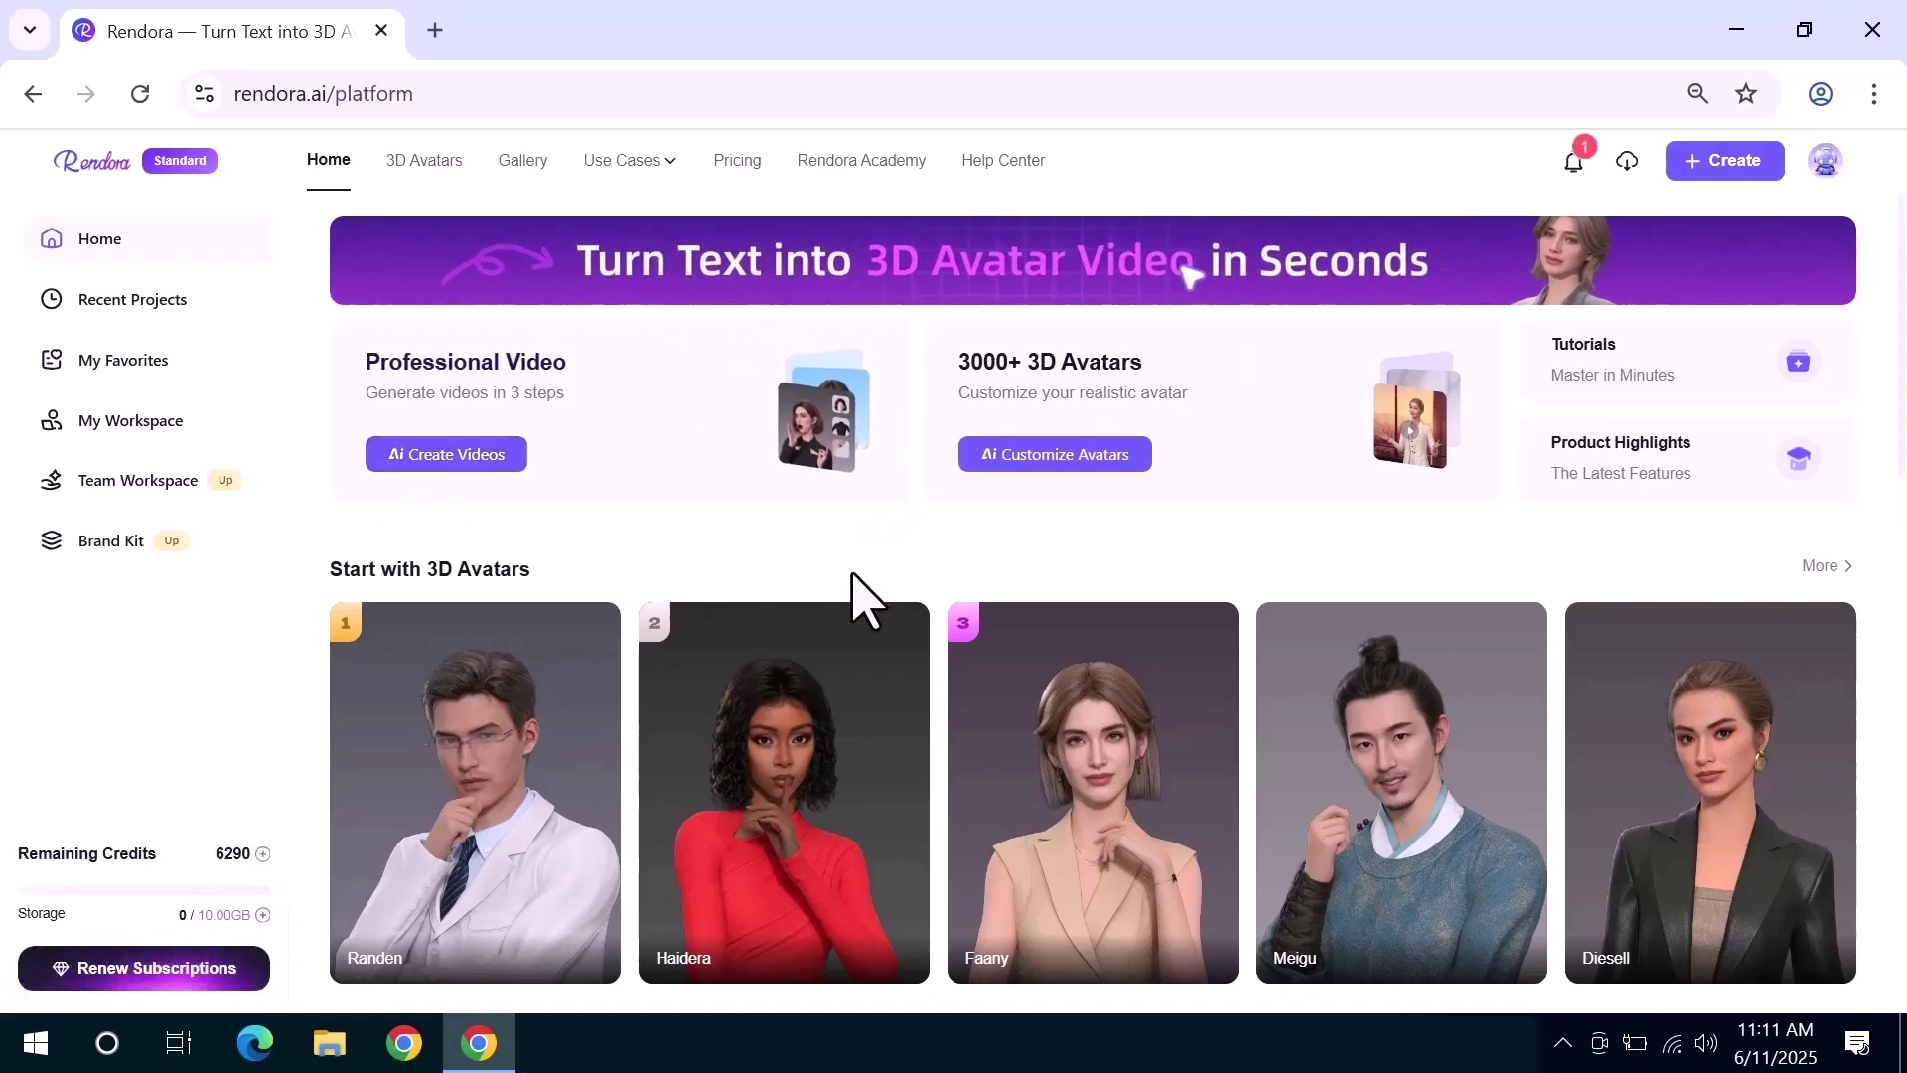
{"action": "scroll", "coordinate": [1895, 398], "scroll_direction": "down", "scroll_amount": 1}
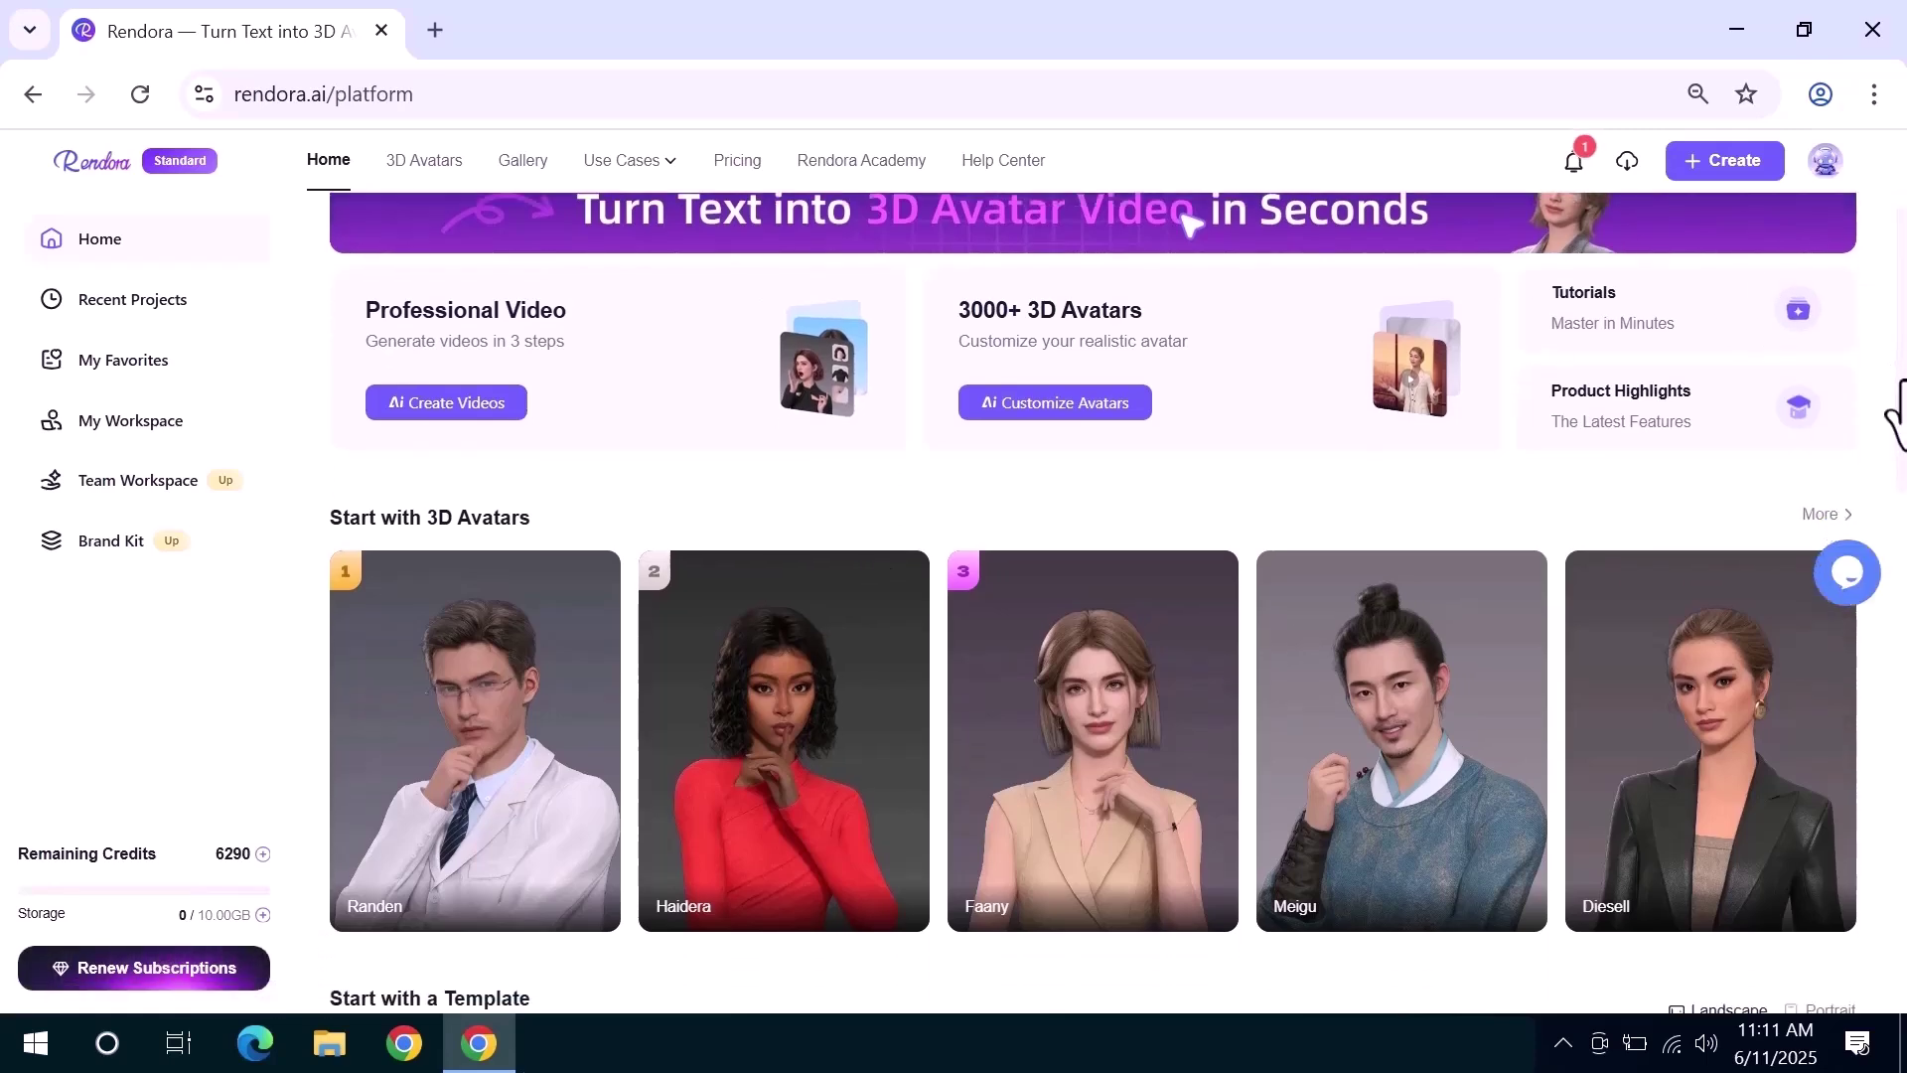
{"action": "scroll", "coordinate": [1895, 413], "scroll_direction": "down", "scroll_amount": 5}
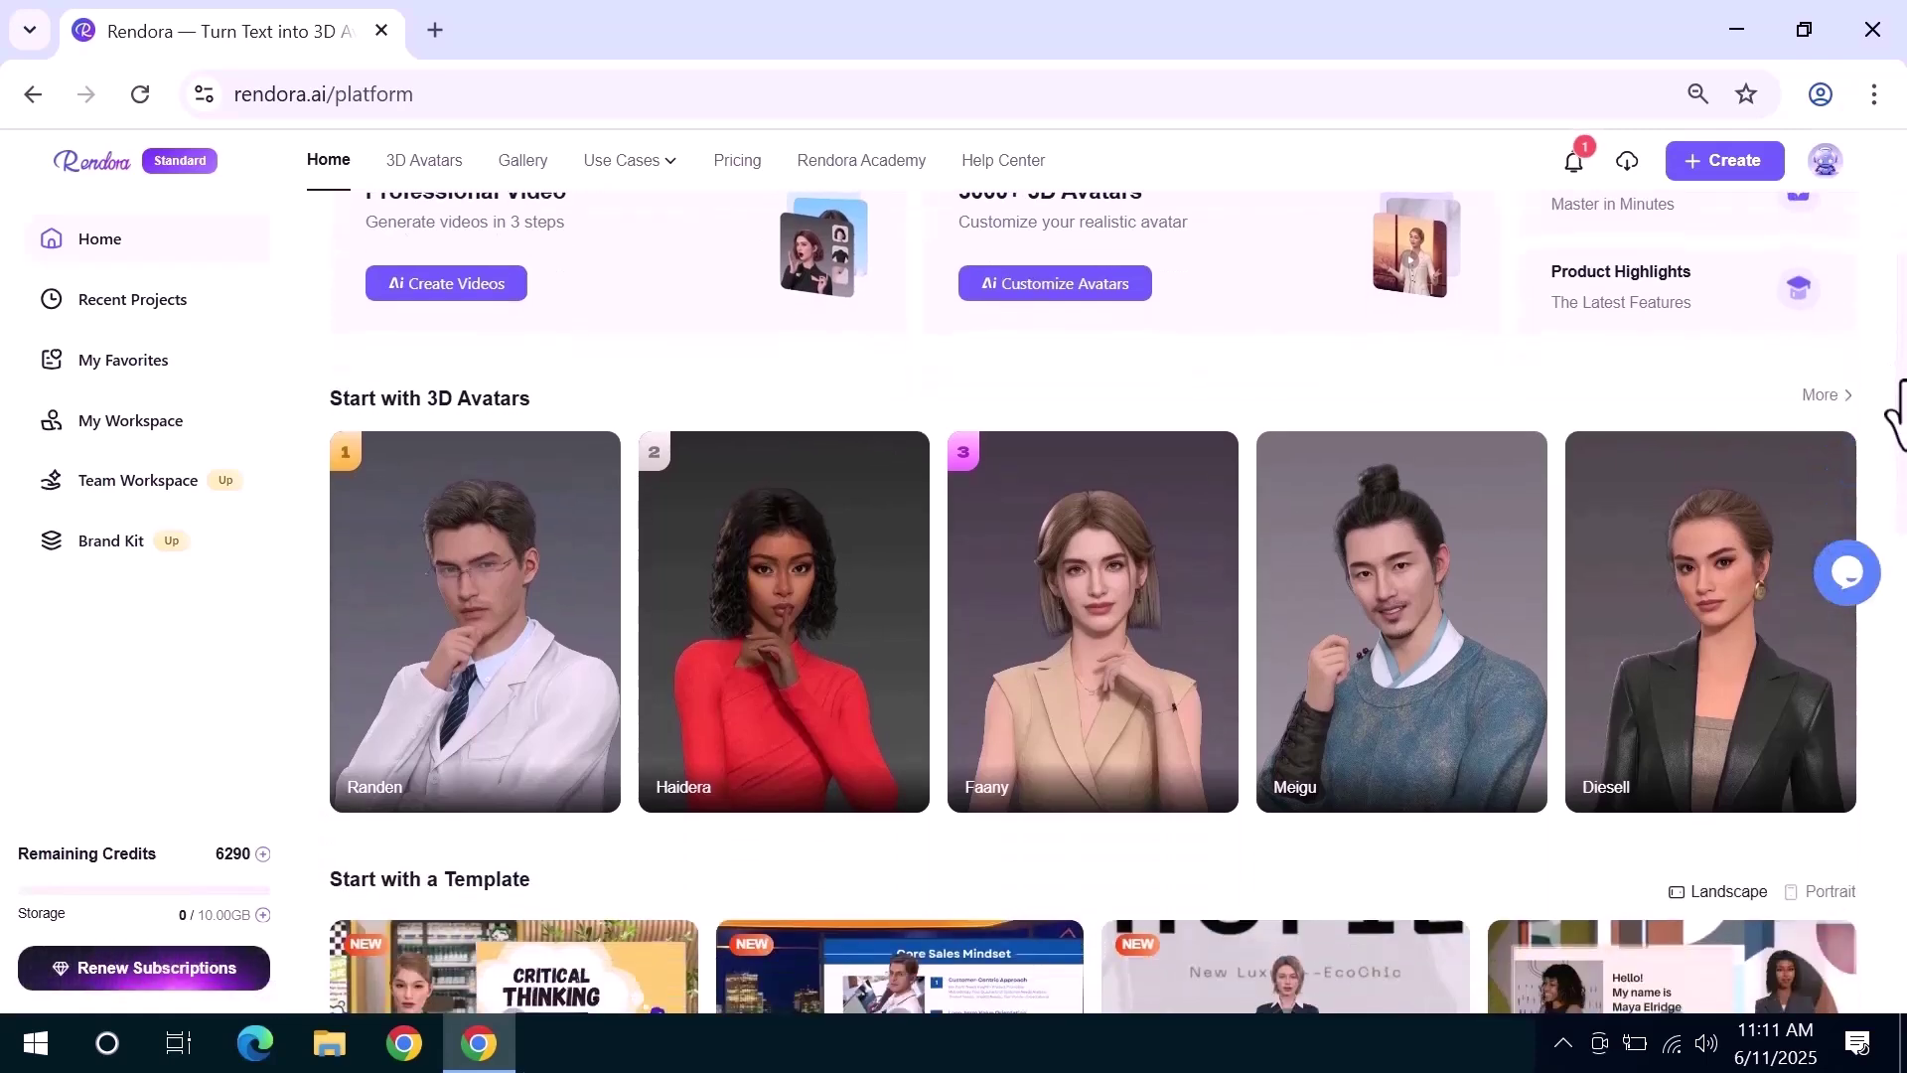
{"action": "scroll", "coordinate": [1895, 412], "scroll_direction": "down", "scroll_amount": 1}
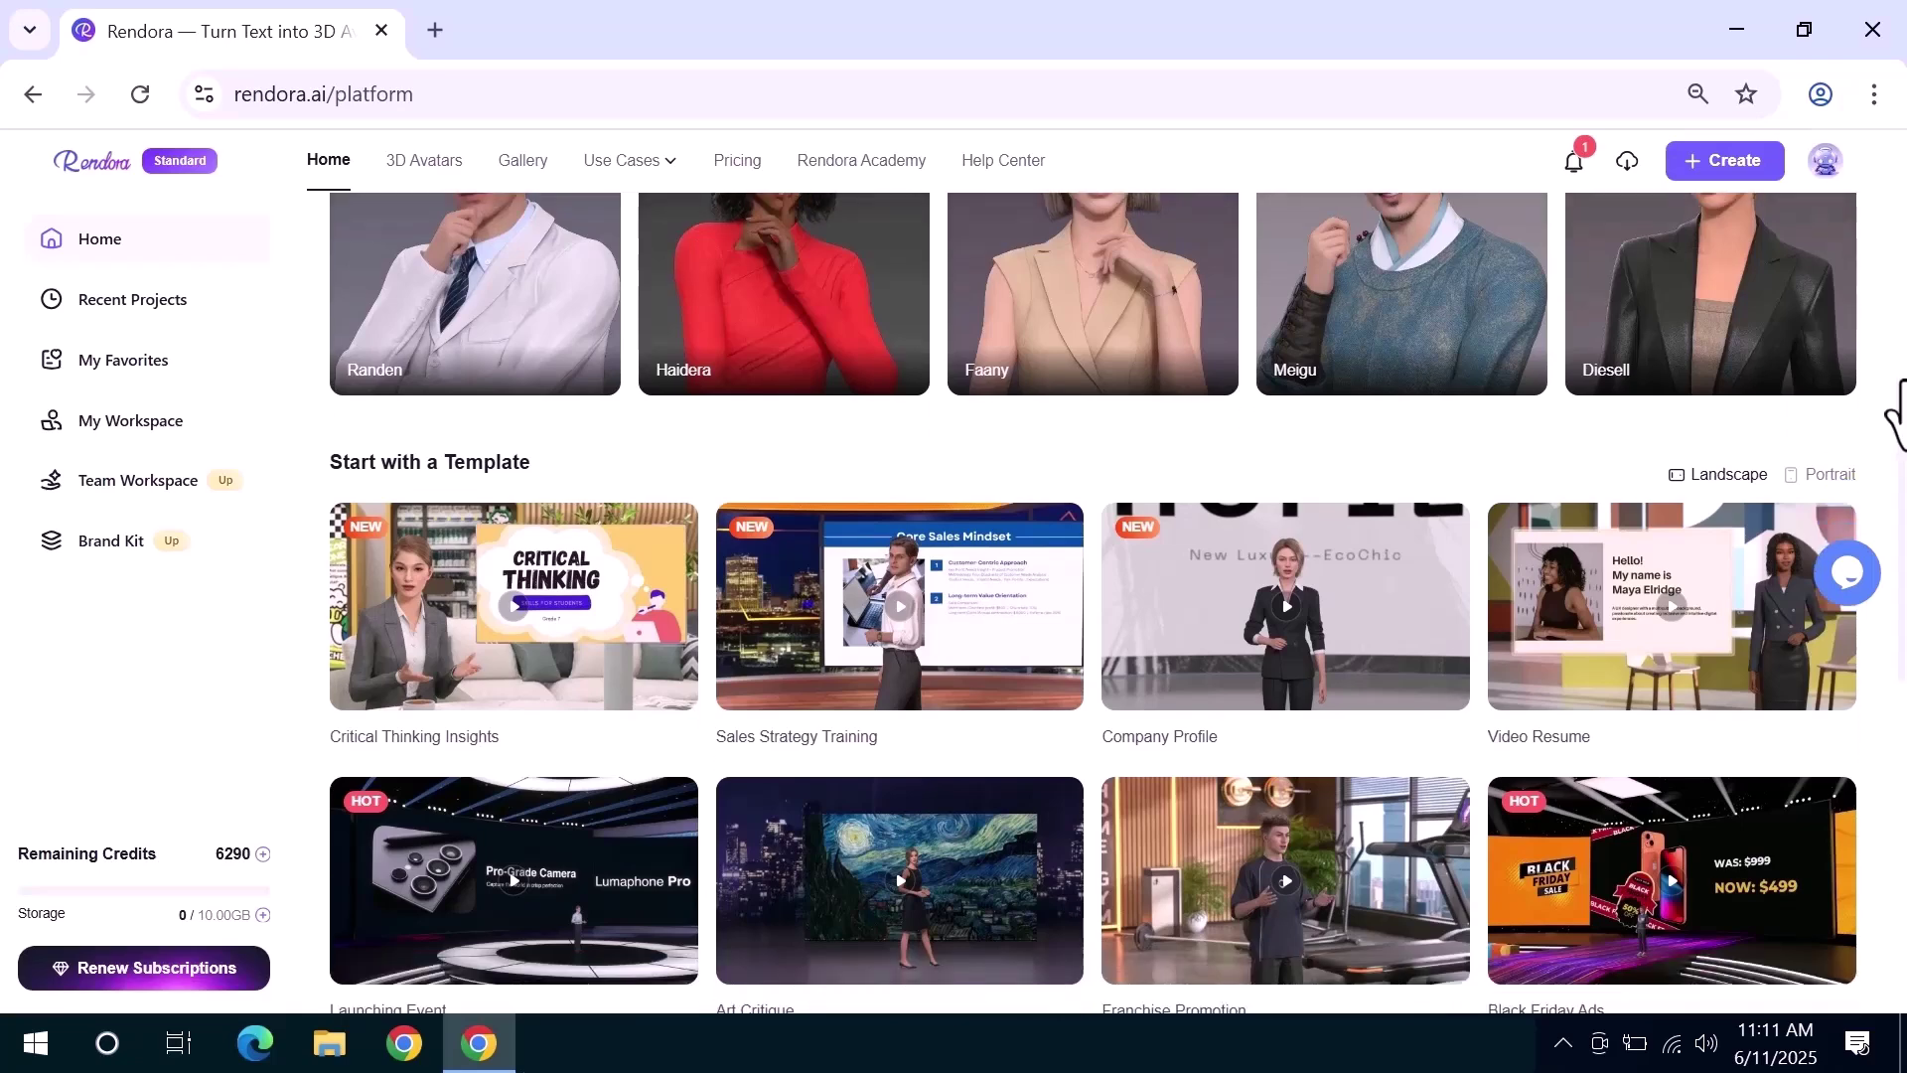
{"action": "scroll", "coordinate": [1895, 413], "scroll_direction": "down", "scroll_amount": 1}
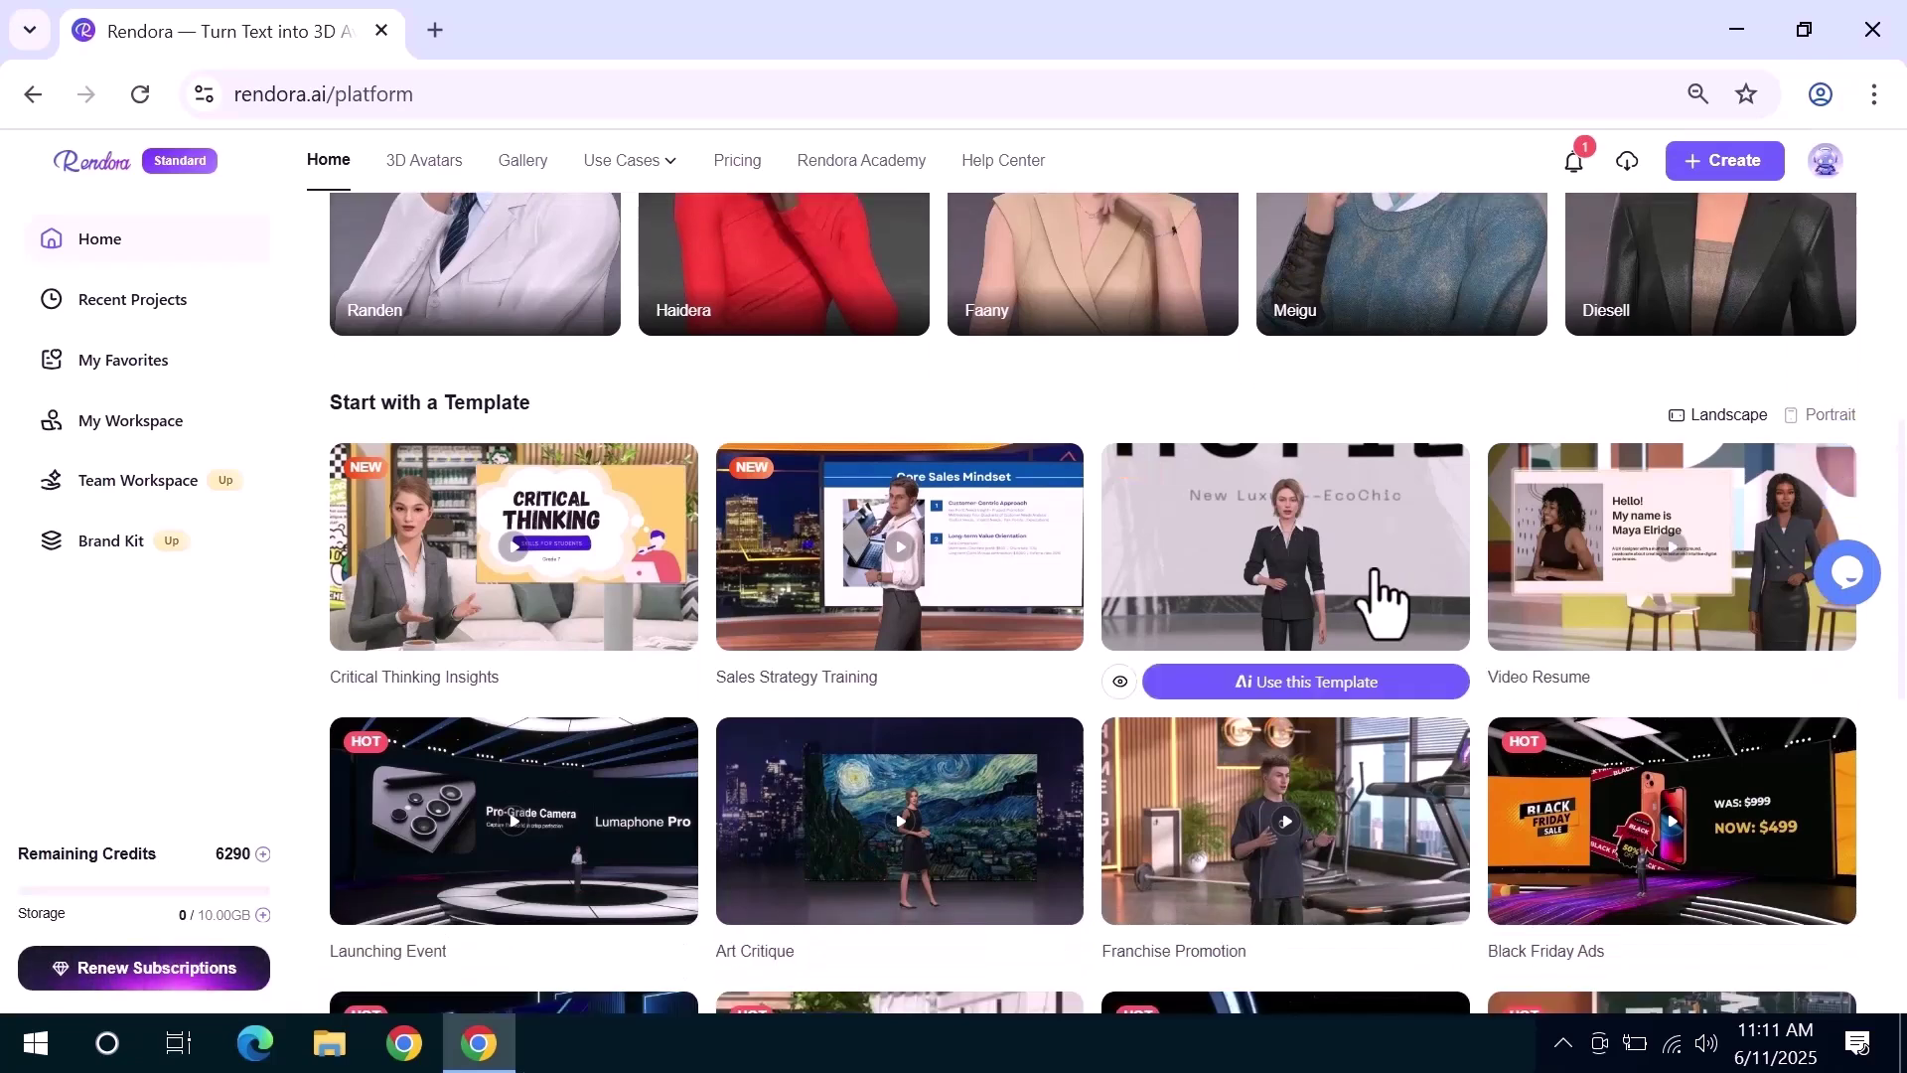
{"action": "scroll", "coordinate": [839, 725], "scroll_direction": "down", "scroll_amount": 1}
{"action": "scroll", "coordinate": [839, 724], "scroll_direction": "down", "scroll_amount": 6}
{"action": "scroll", "coordinate": [835, 706], "scroll_direction": "down", "scroll_amount": 4}
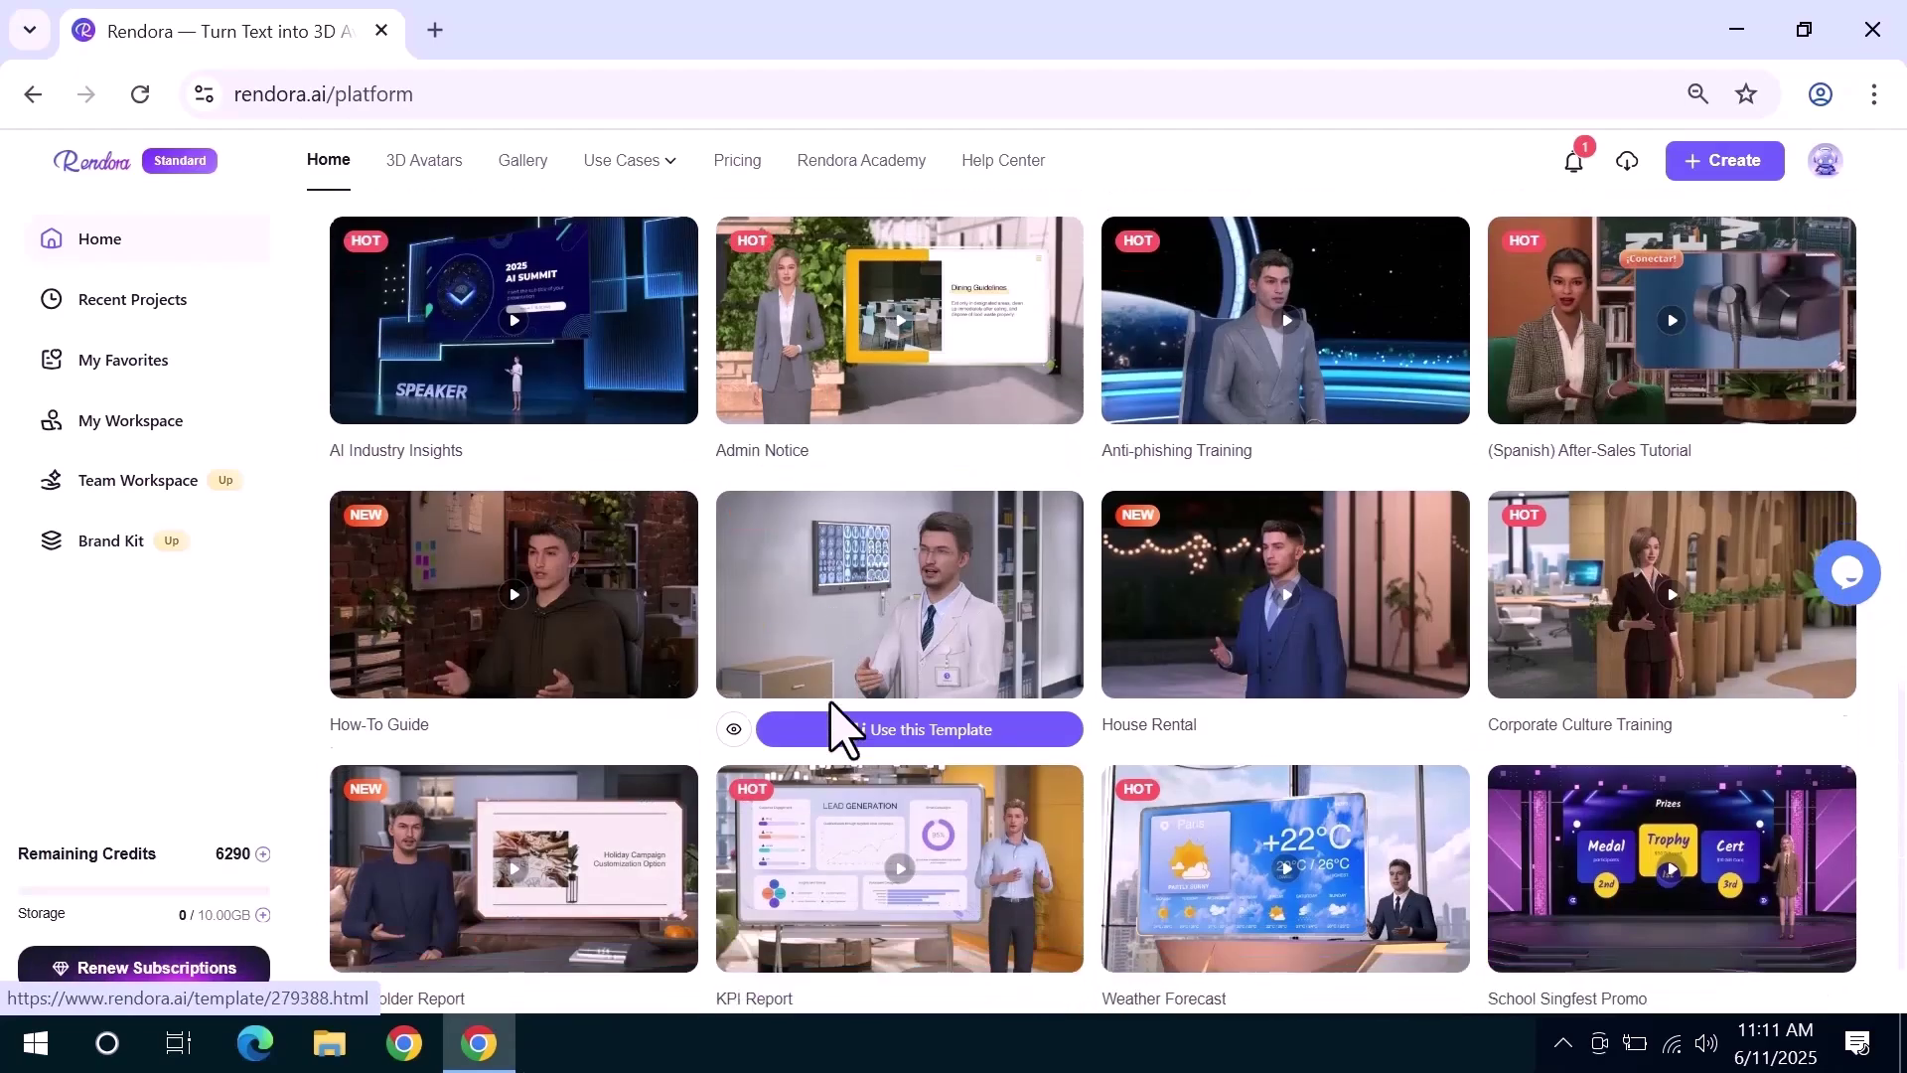
{"action": "scroll", "coordinate": [839, 724], "scroll_direction": "up", "scroll_amount": 15}
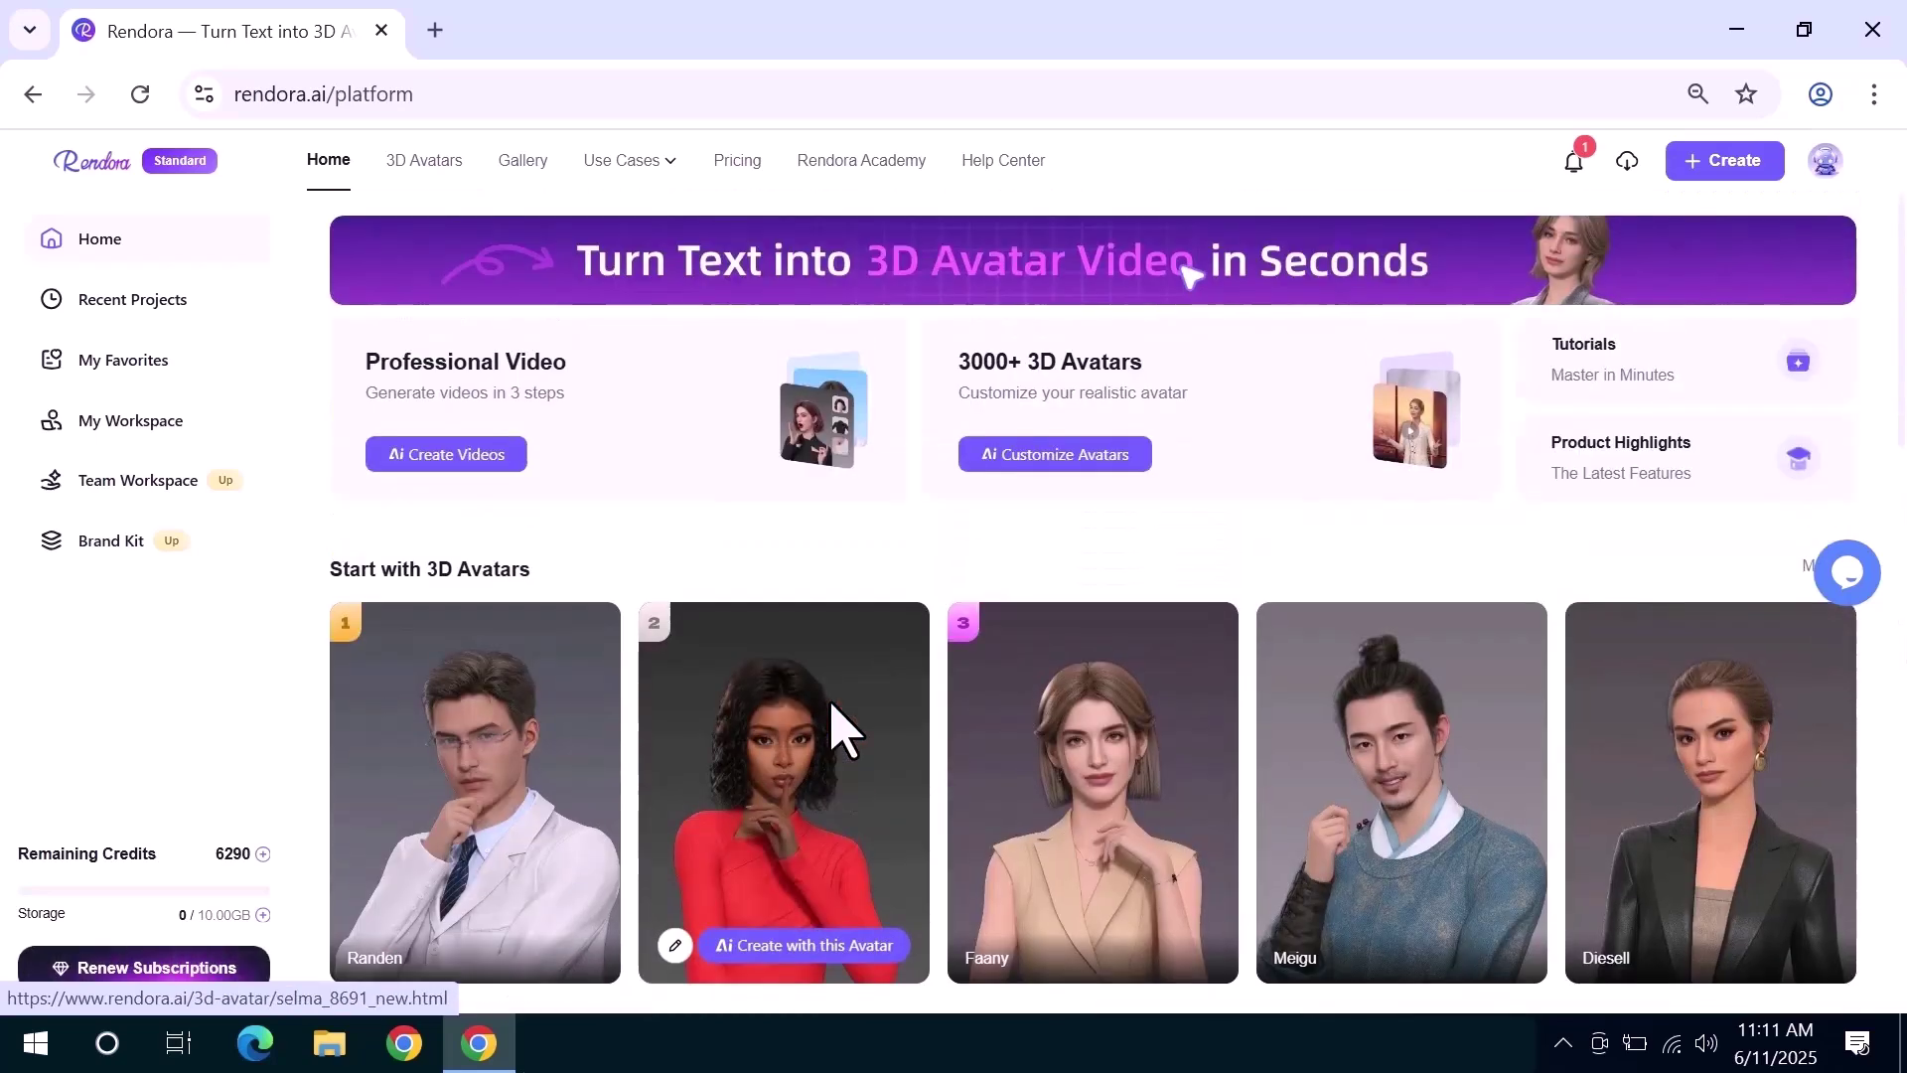
Create a new avatar video from the Writing Assistant's 'Teacher & student success' script idea
{"action": "left_click", "coordinate": [1721, 163]}
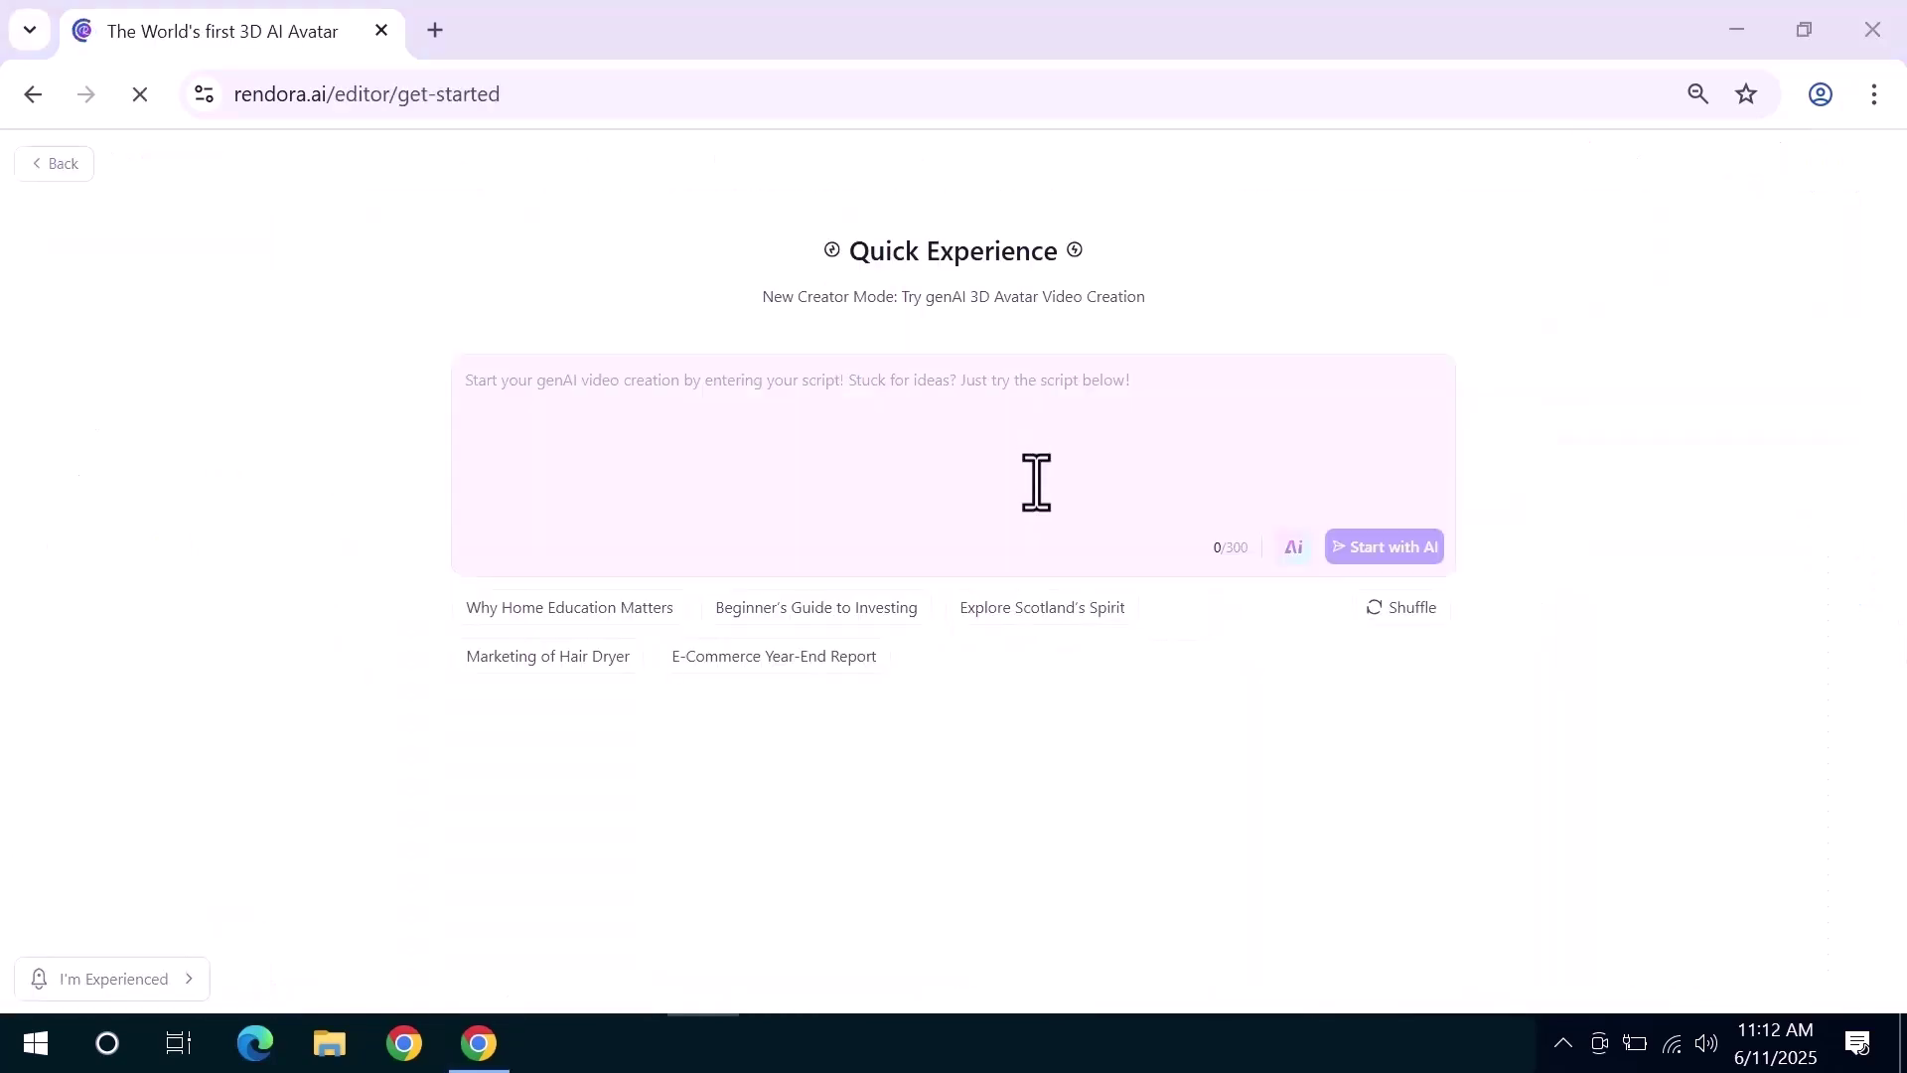
{"action": "left_click", "coordinate": [1278, 552]}
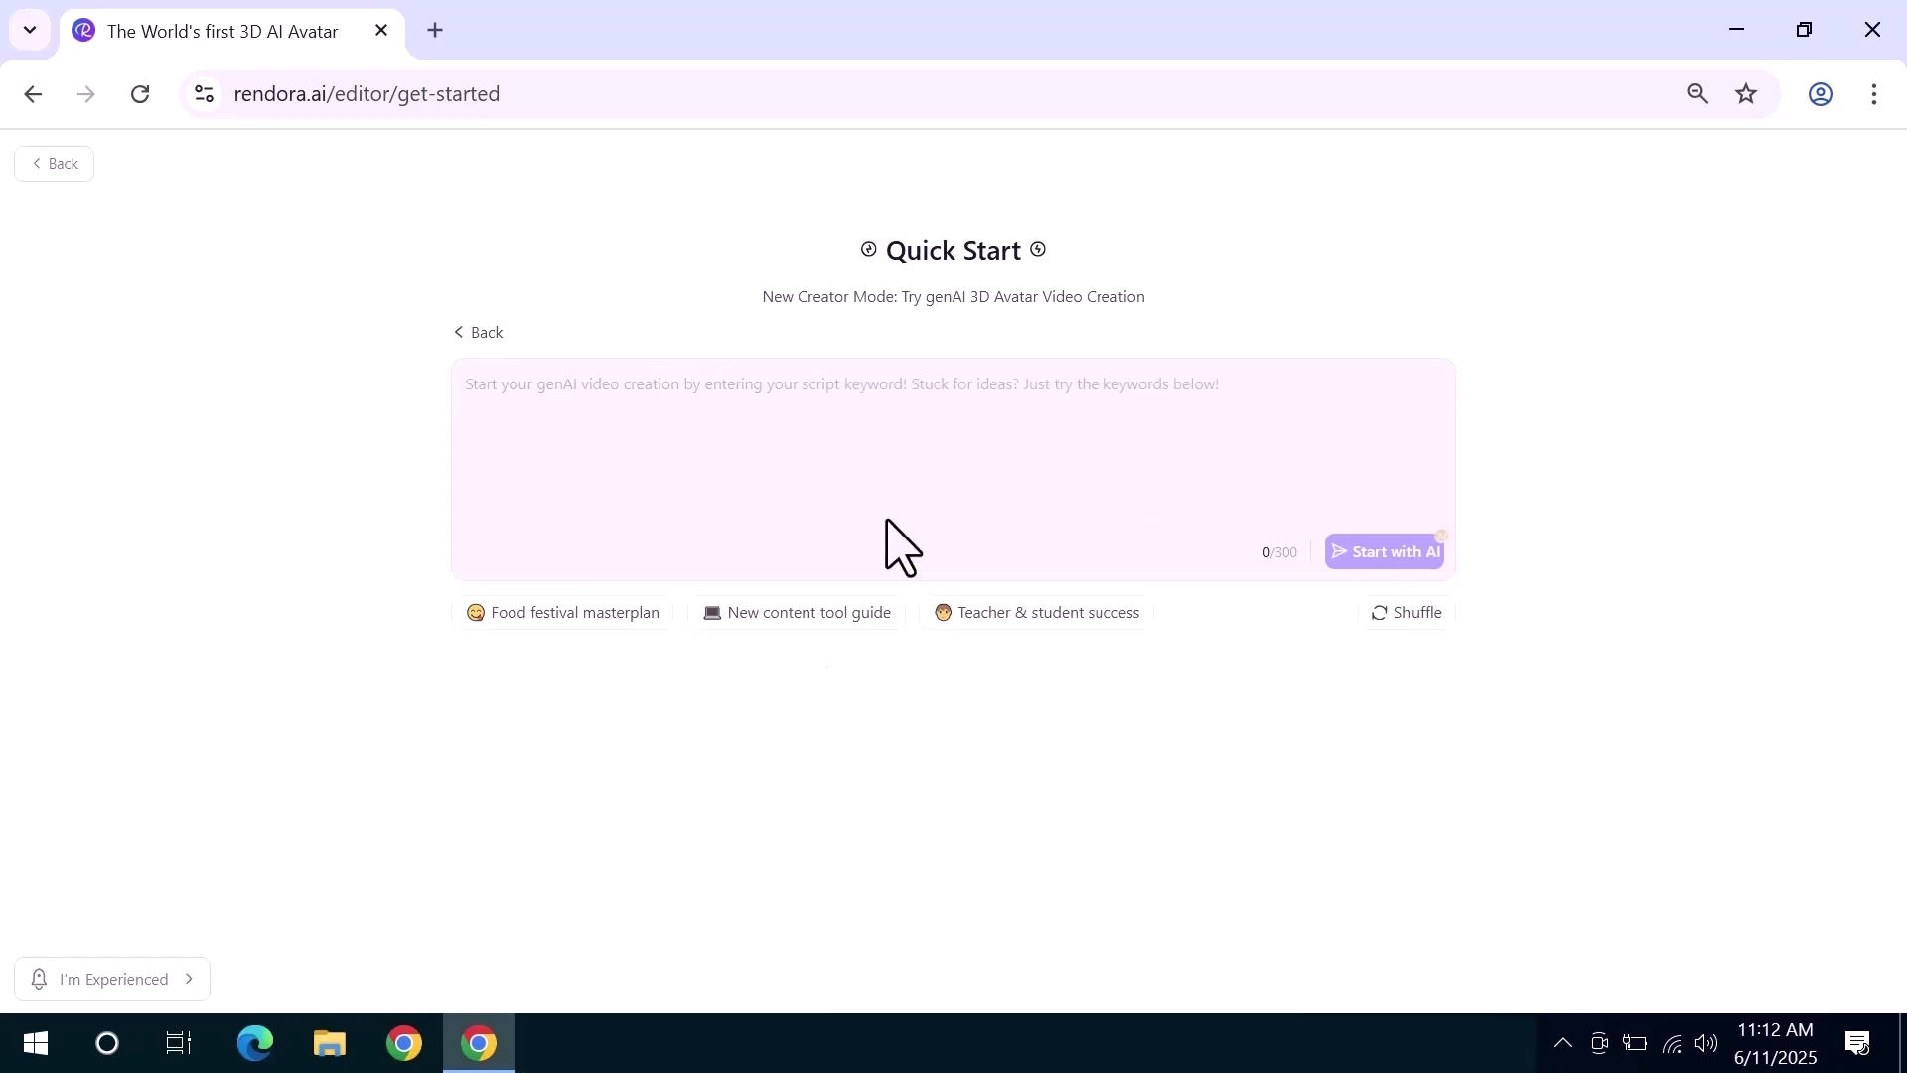
{"action": "left_click", "coordinate": [1041, 623]}
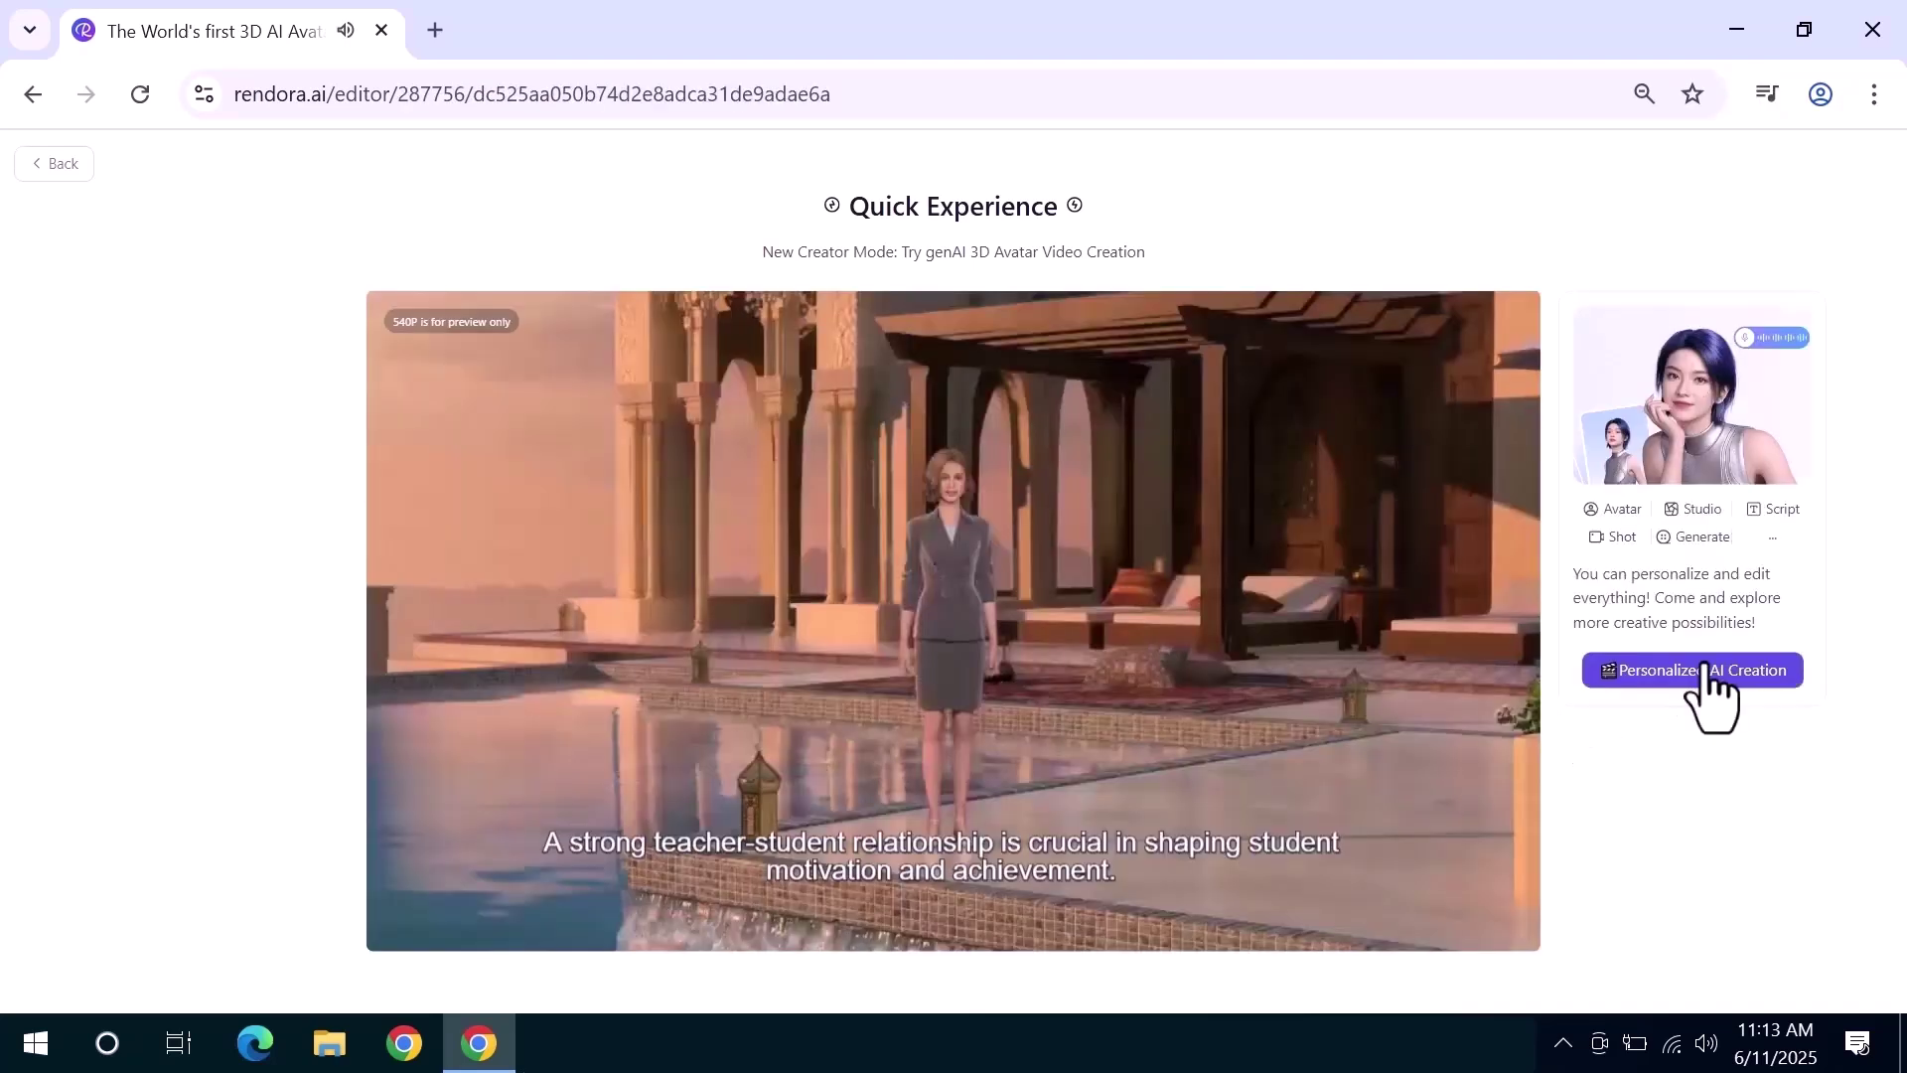
Take the generated video into personalised editing and open Estella from the Avatar library for editing
{"action": "left_click", "coordinate": [1706, 672]}
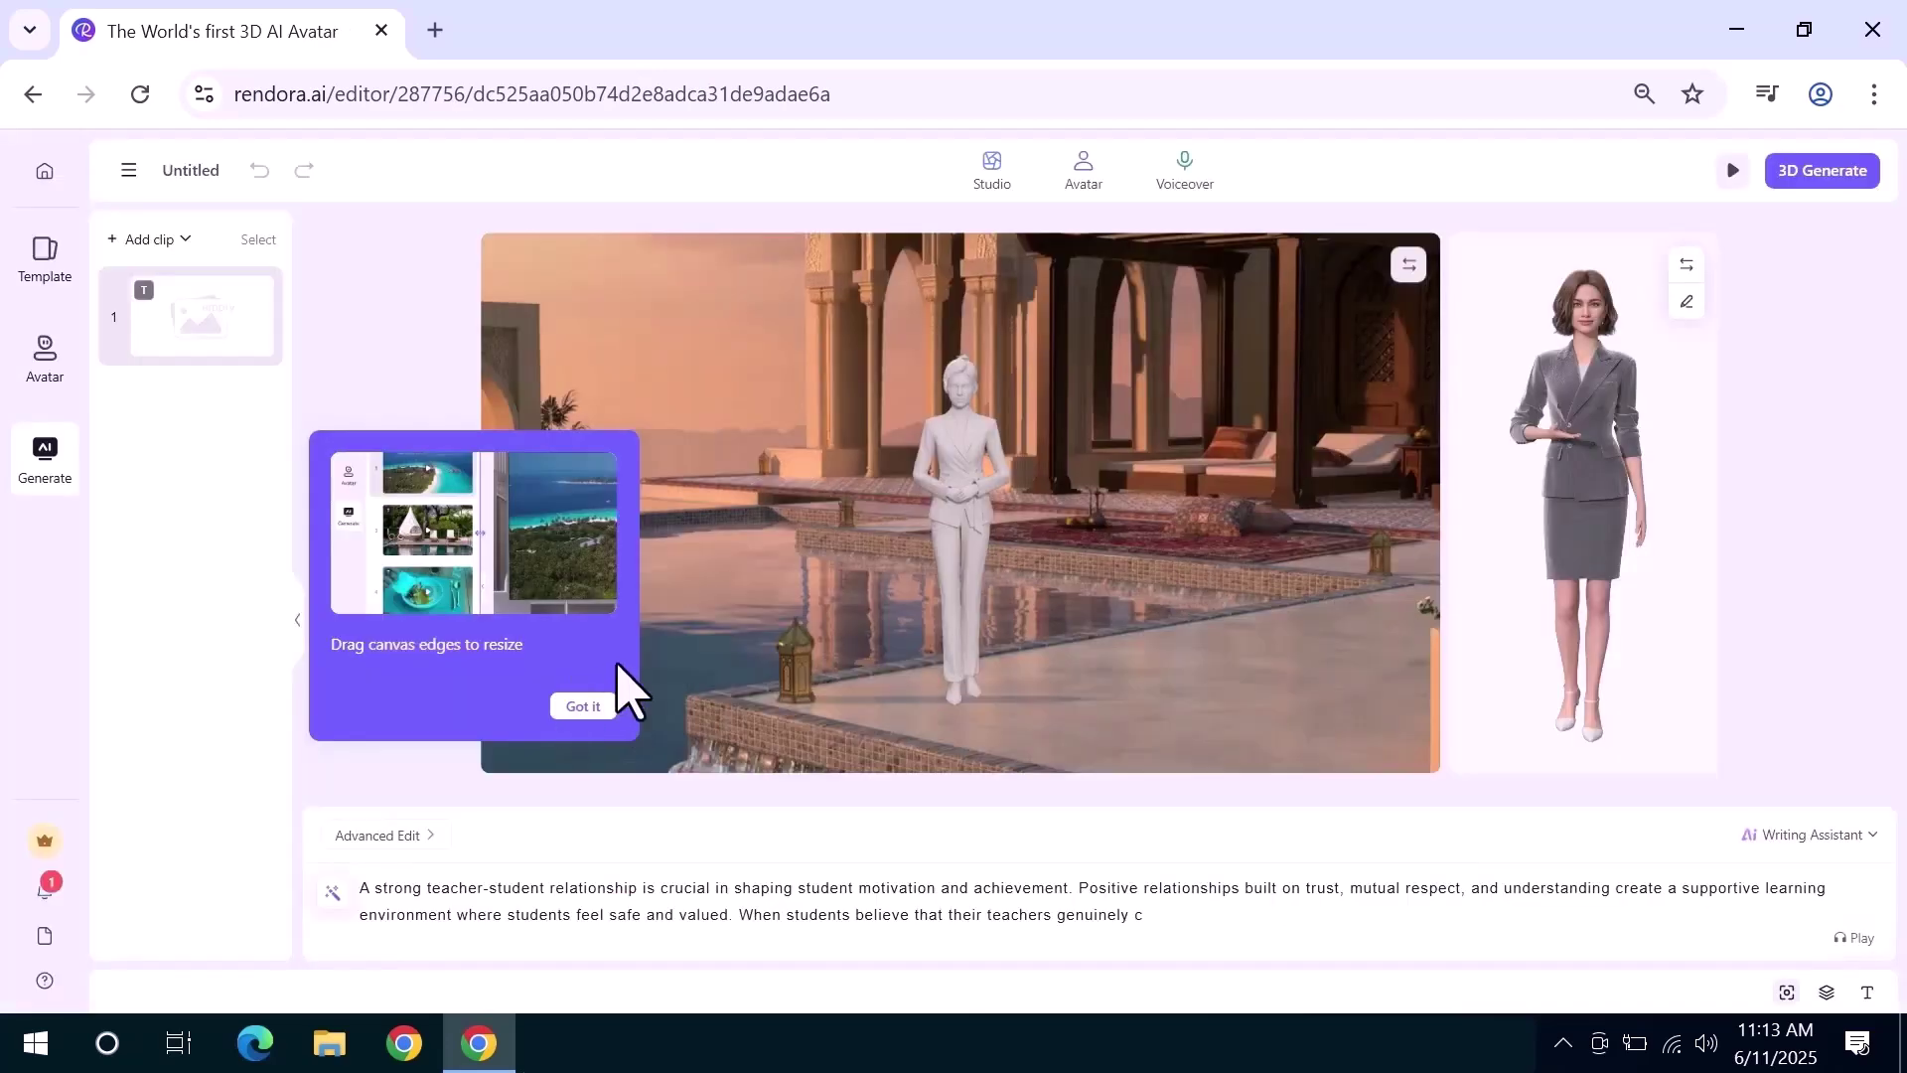
{"action": "left_click", "coordinate": [584, 706]}
{"action": "left_click", "coordinate": [44, 259]}
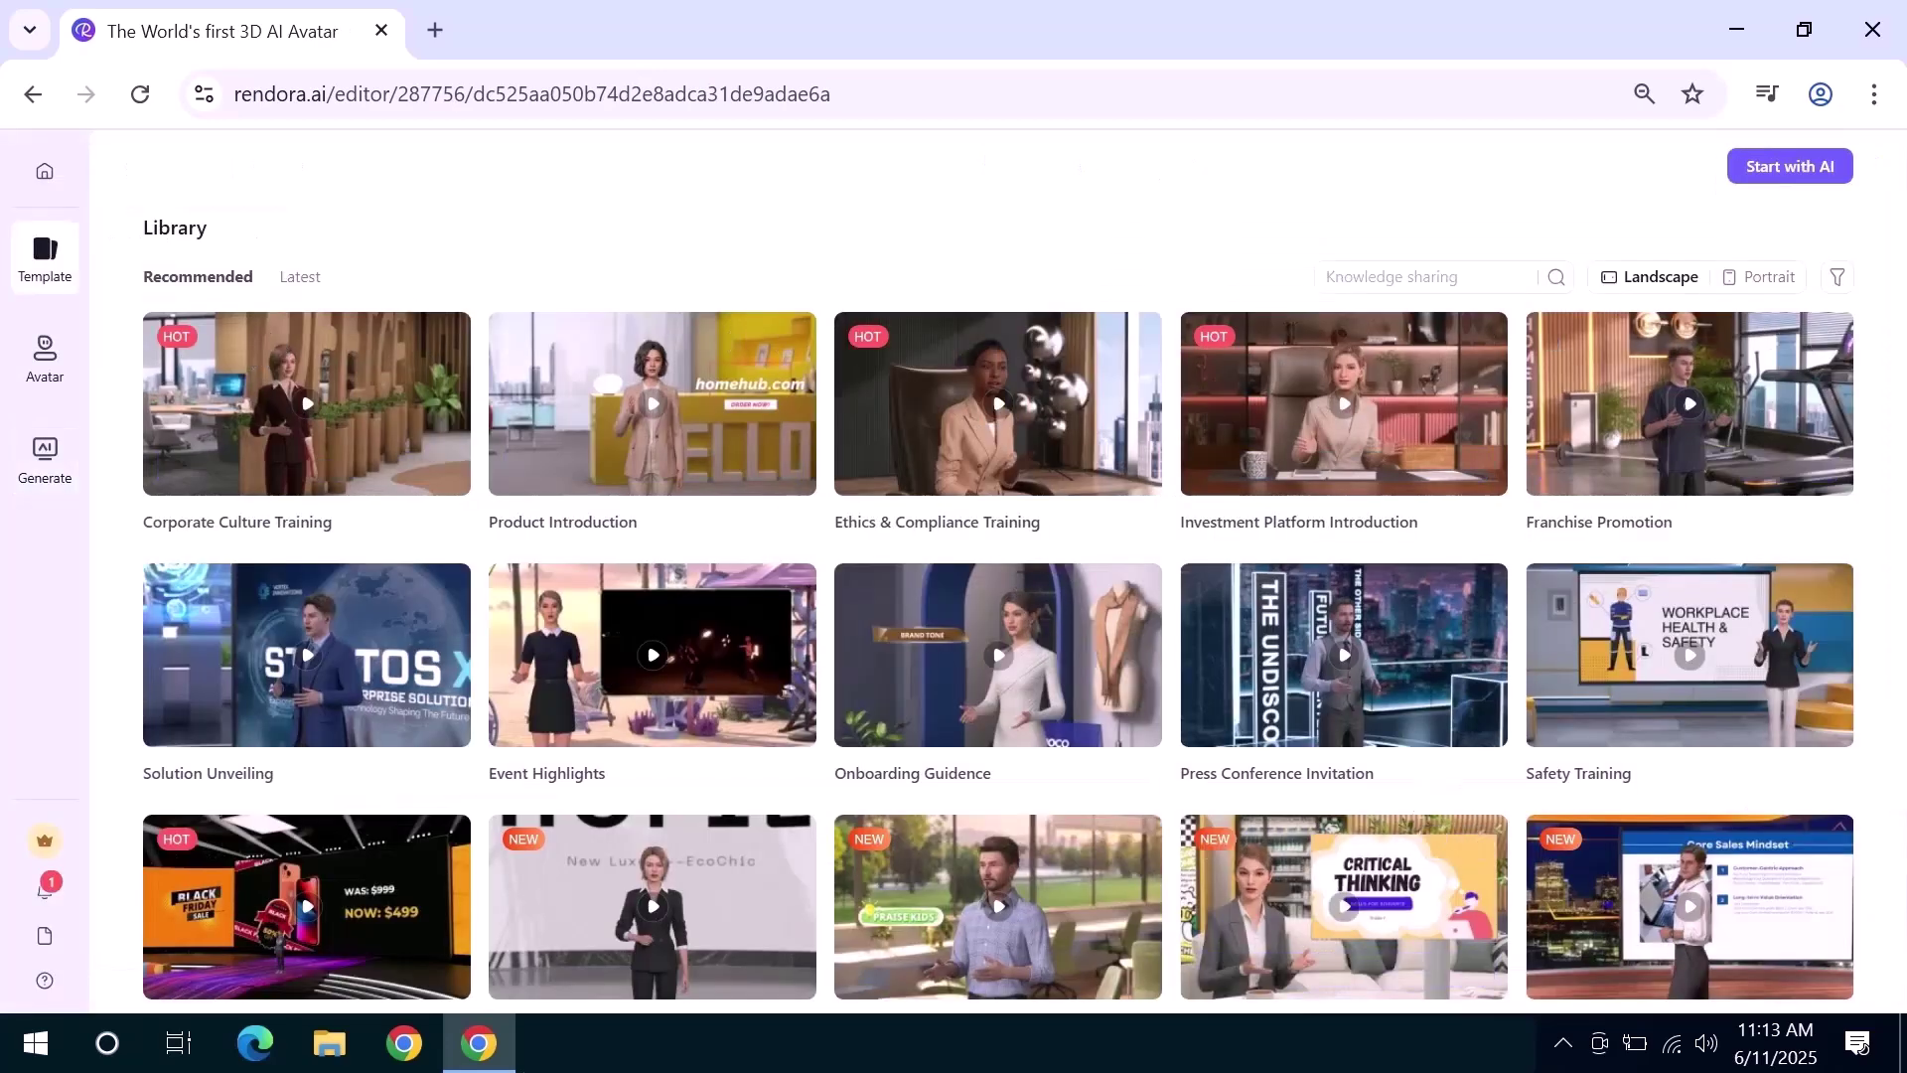
{"action": "left_click", "coordinate": [50, 367]}
{"action": "left_click_drag", "start_coordinate": [1898, 332], "coordinate": [1836, 899]}
{"action": "scroll", "coordinate": [1836, 899], "scroll_direction": "down", "scroll_amount": 5}
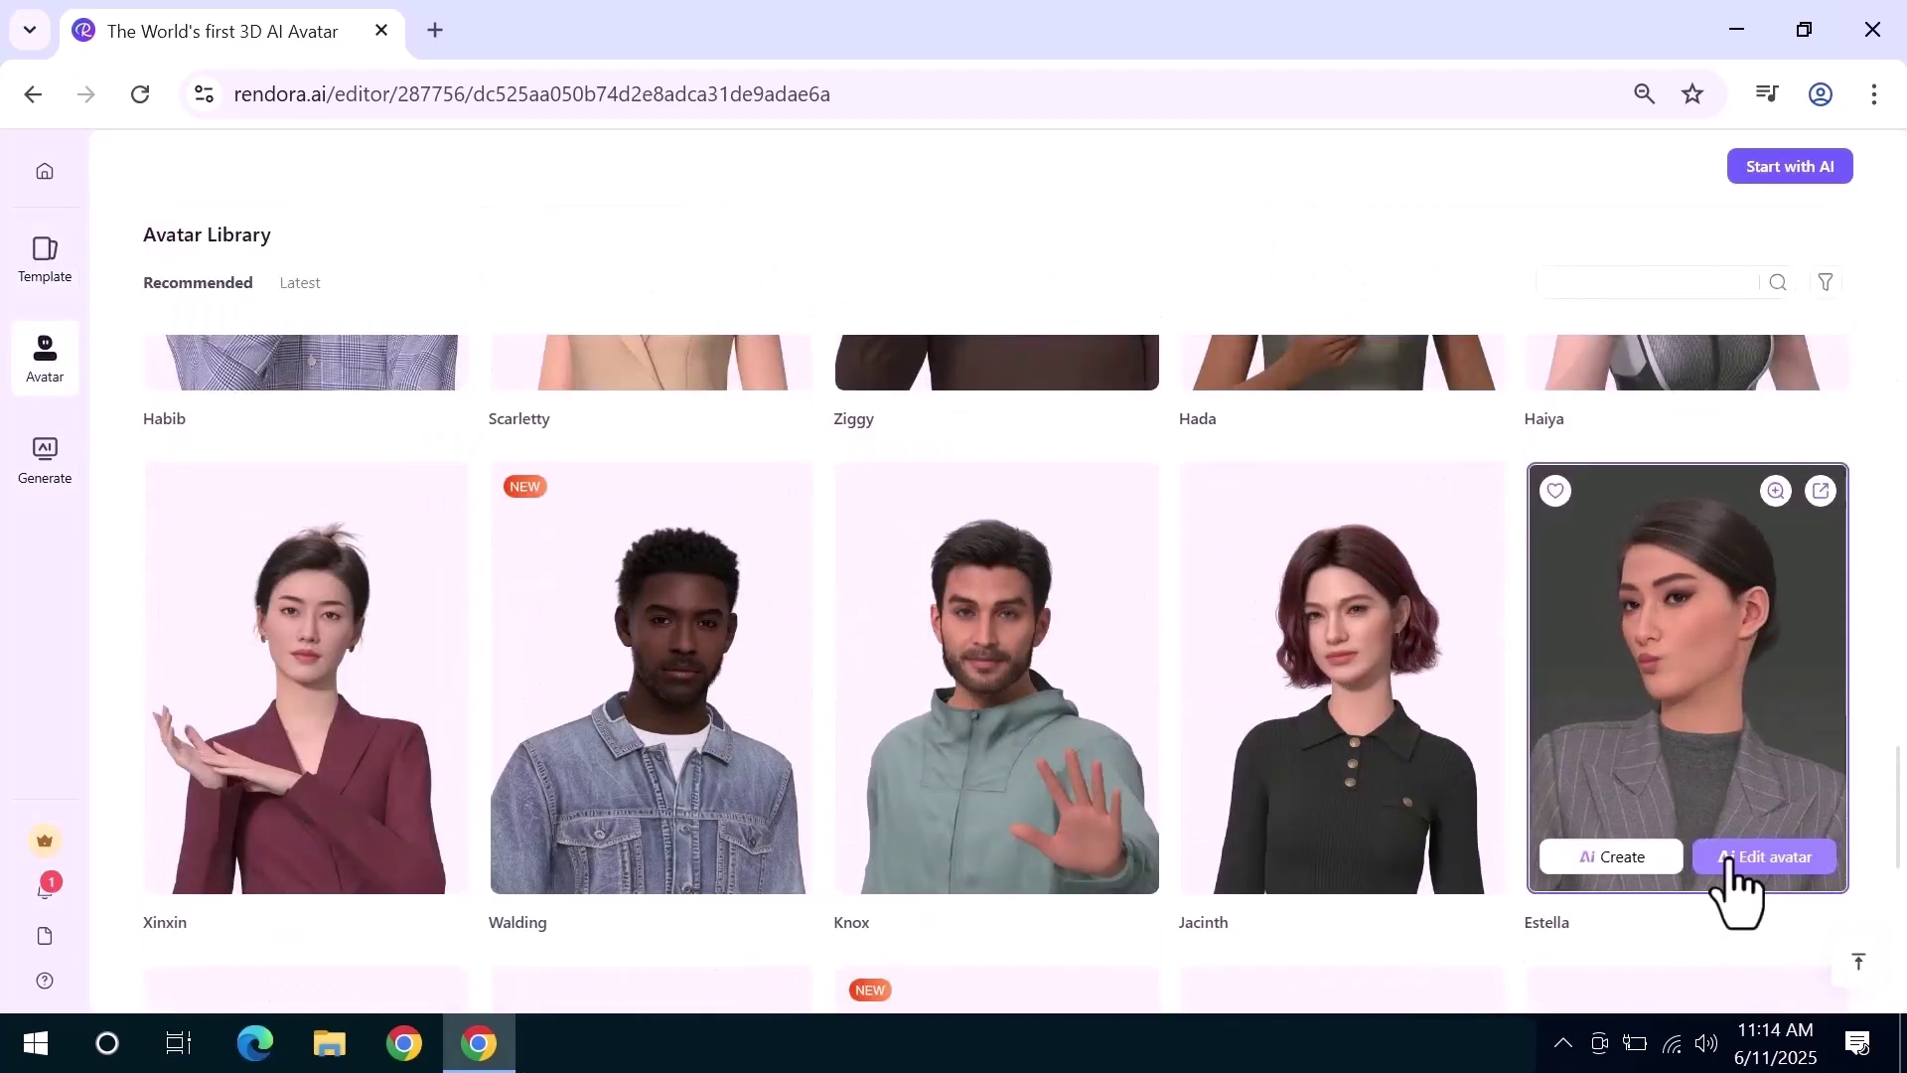
{"action": "left_click", "coordinate": [1733, 860]}
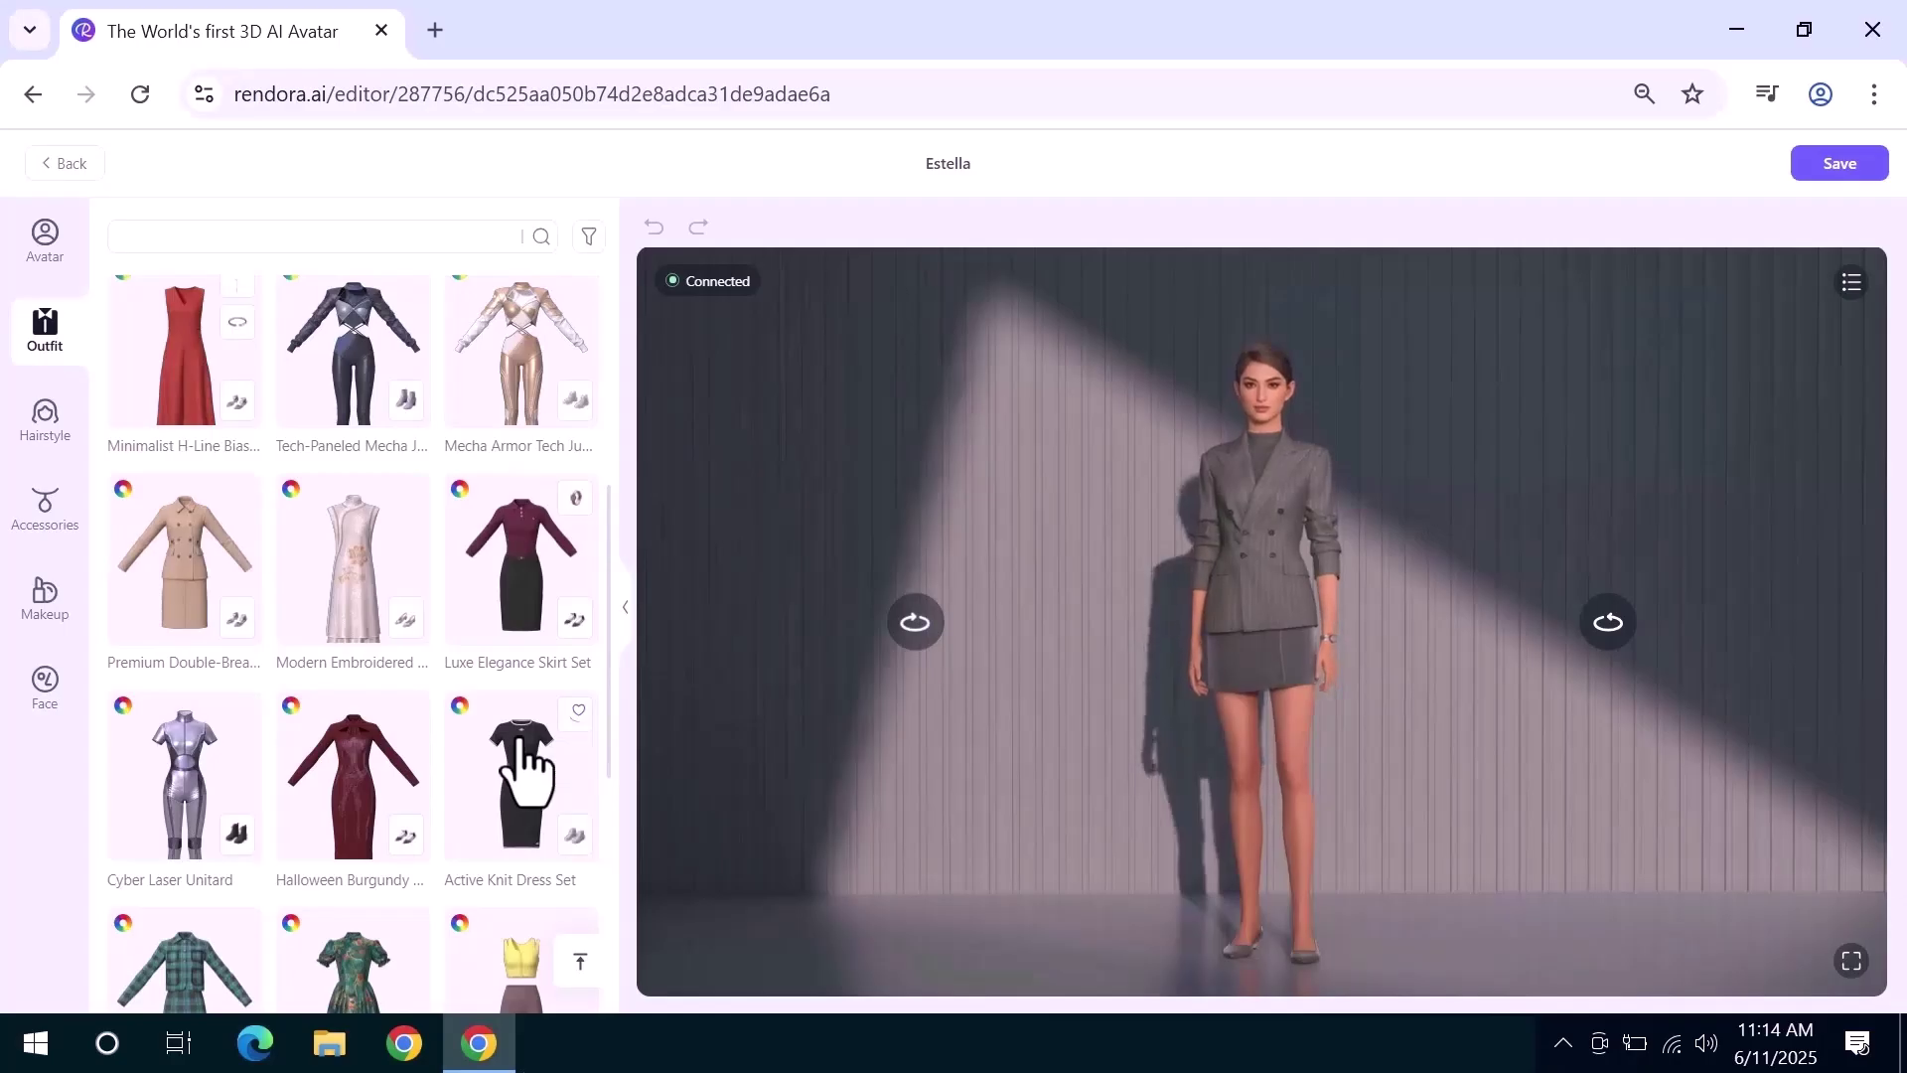
Dress Estella in the Active Knit Dress Set and give her a different hairstyle
{"action": "left_click", "coordinate": [520, 741]}
{"action": "left_click", "coordinate": [55, 433]}
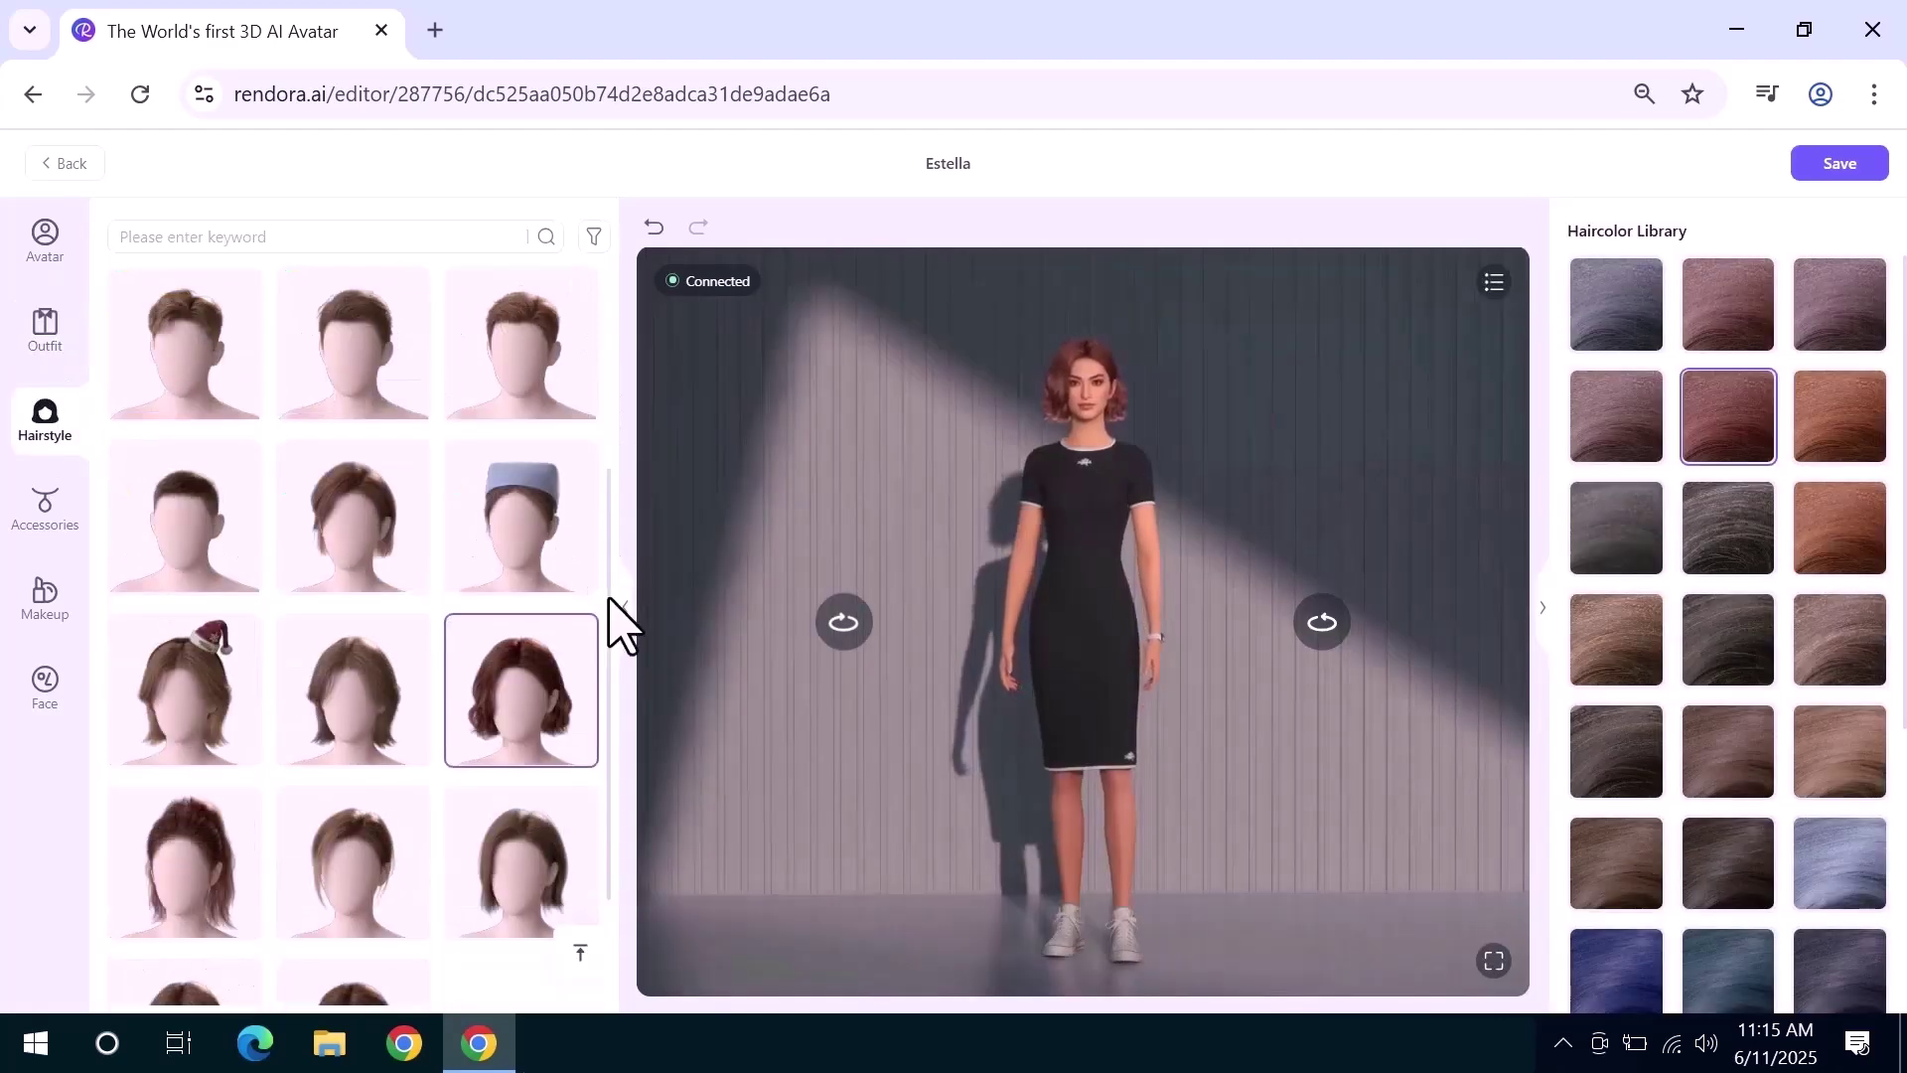
{"action": "left_click_drag", "start_coordinate": [609, 598], "coordinate": [611, 717]}
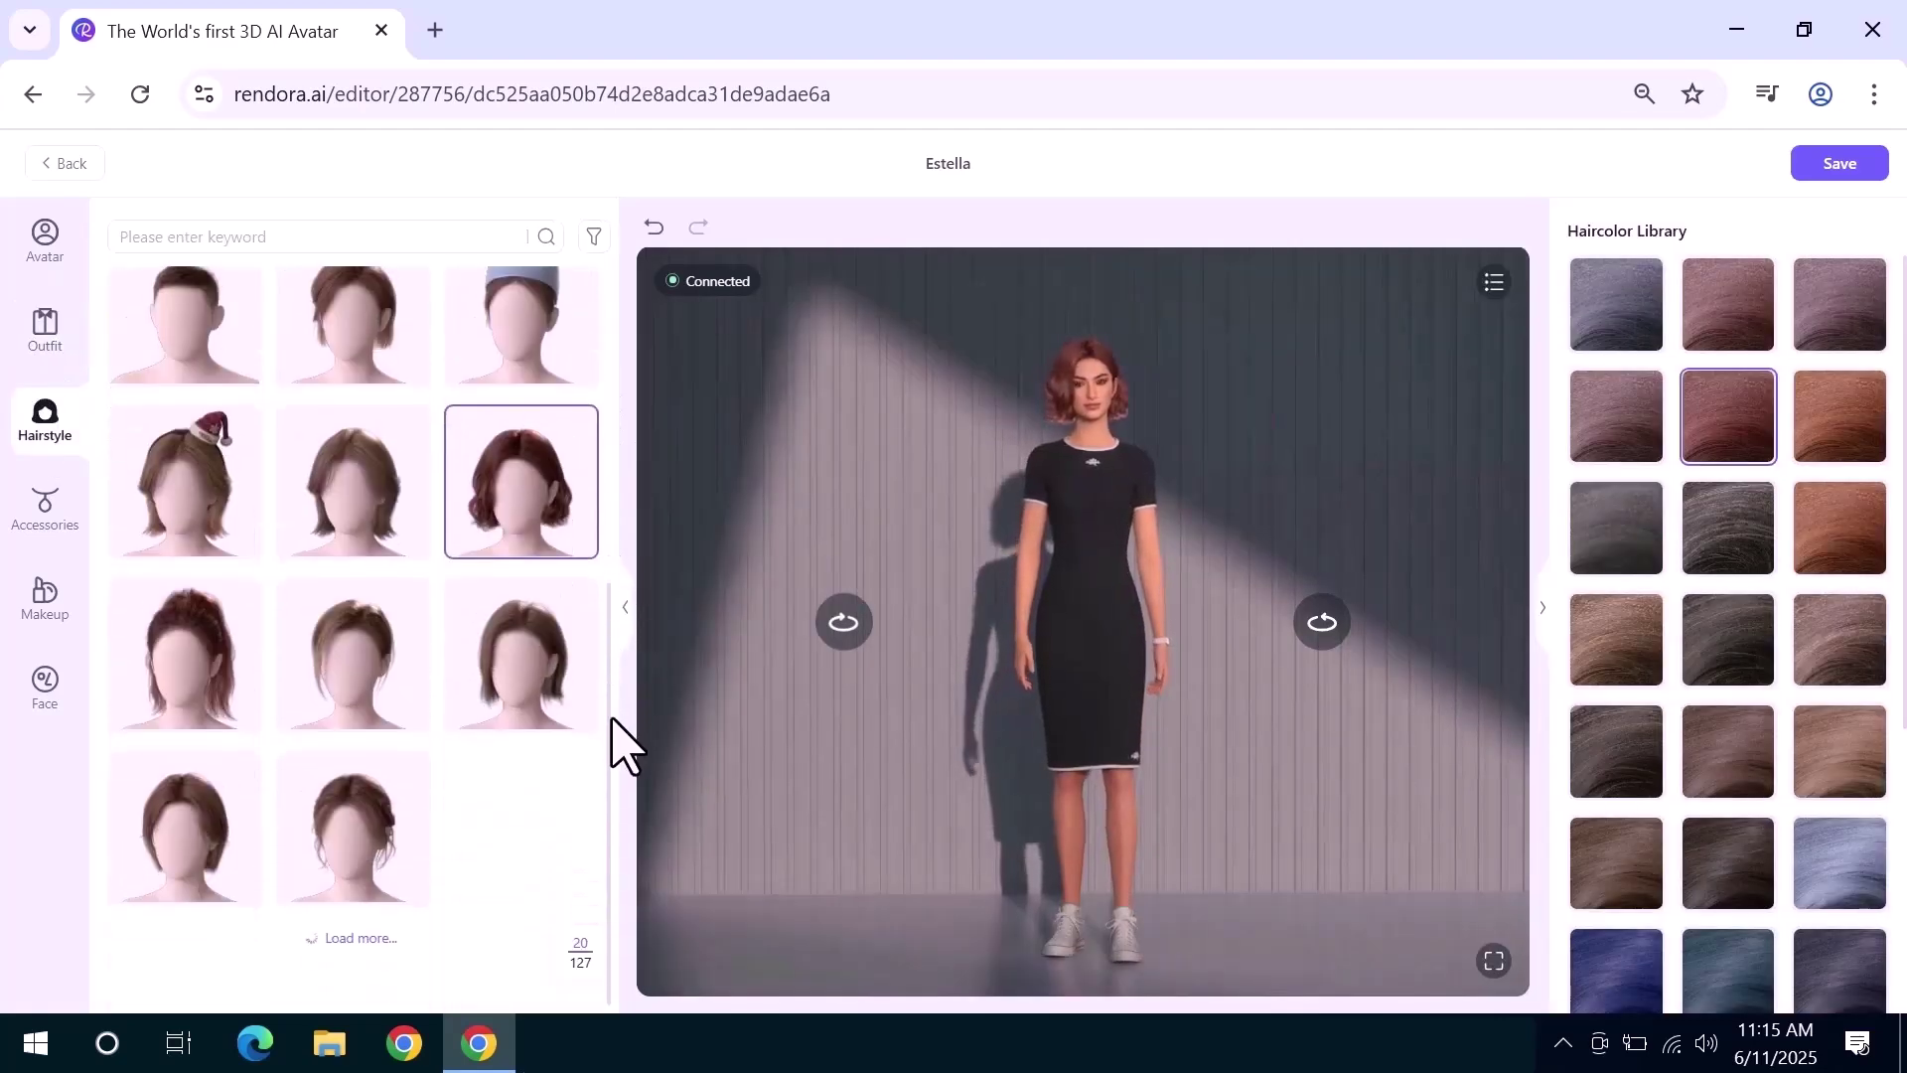
{"action": "left_click", "coordinate": [408, 798]}
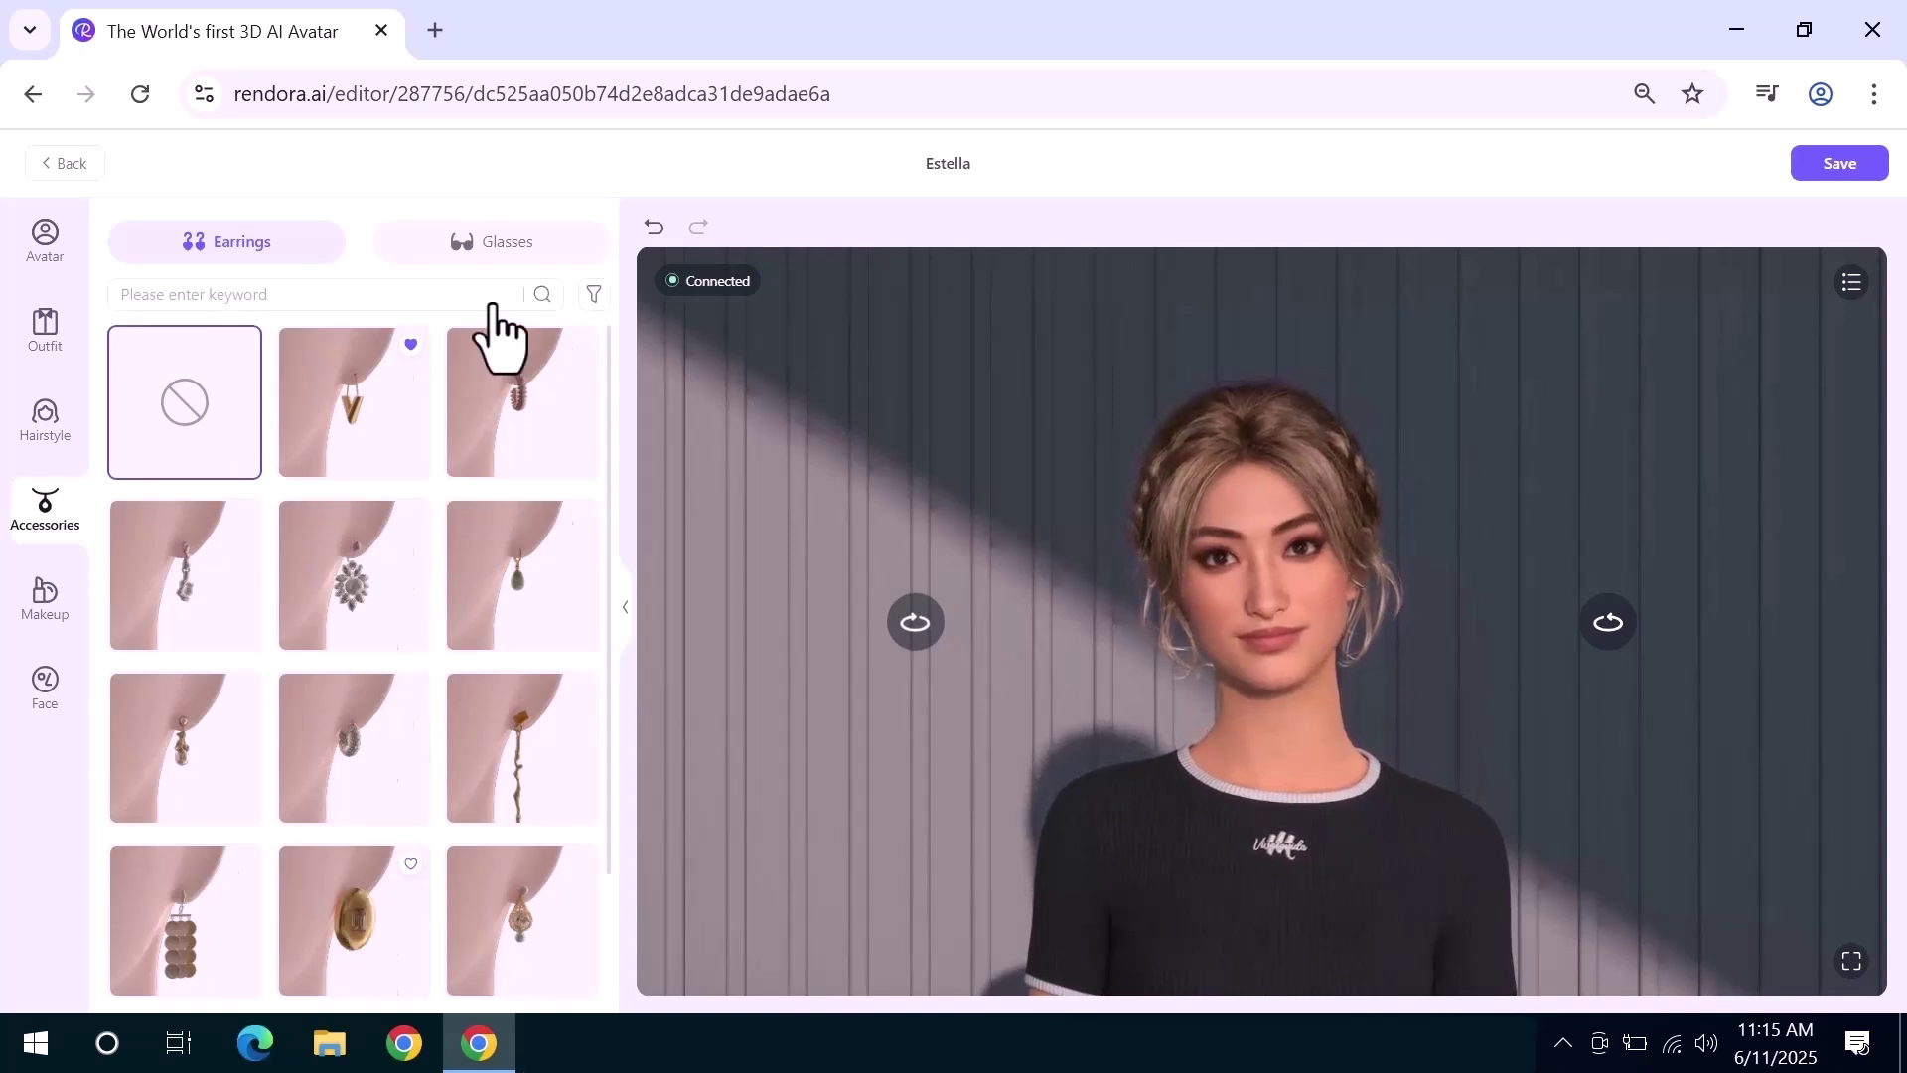
Add gold earrings and glasses to Estella, then save her as Estella_Copy02
{"action": "left_click", "coordinate": [360, 899]}
{"action": "left_click", "coordinate": [506, 241]}
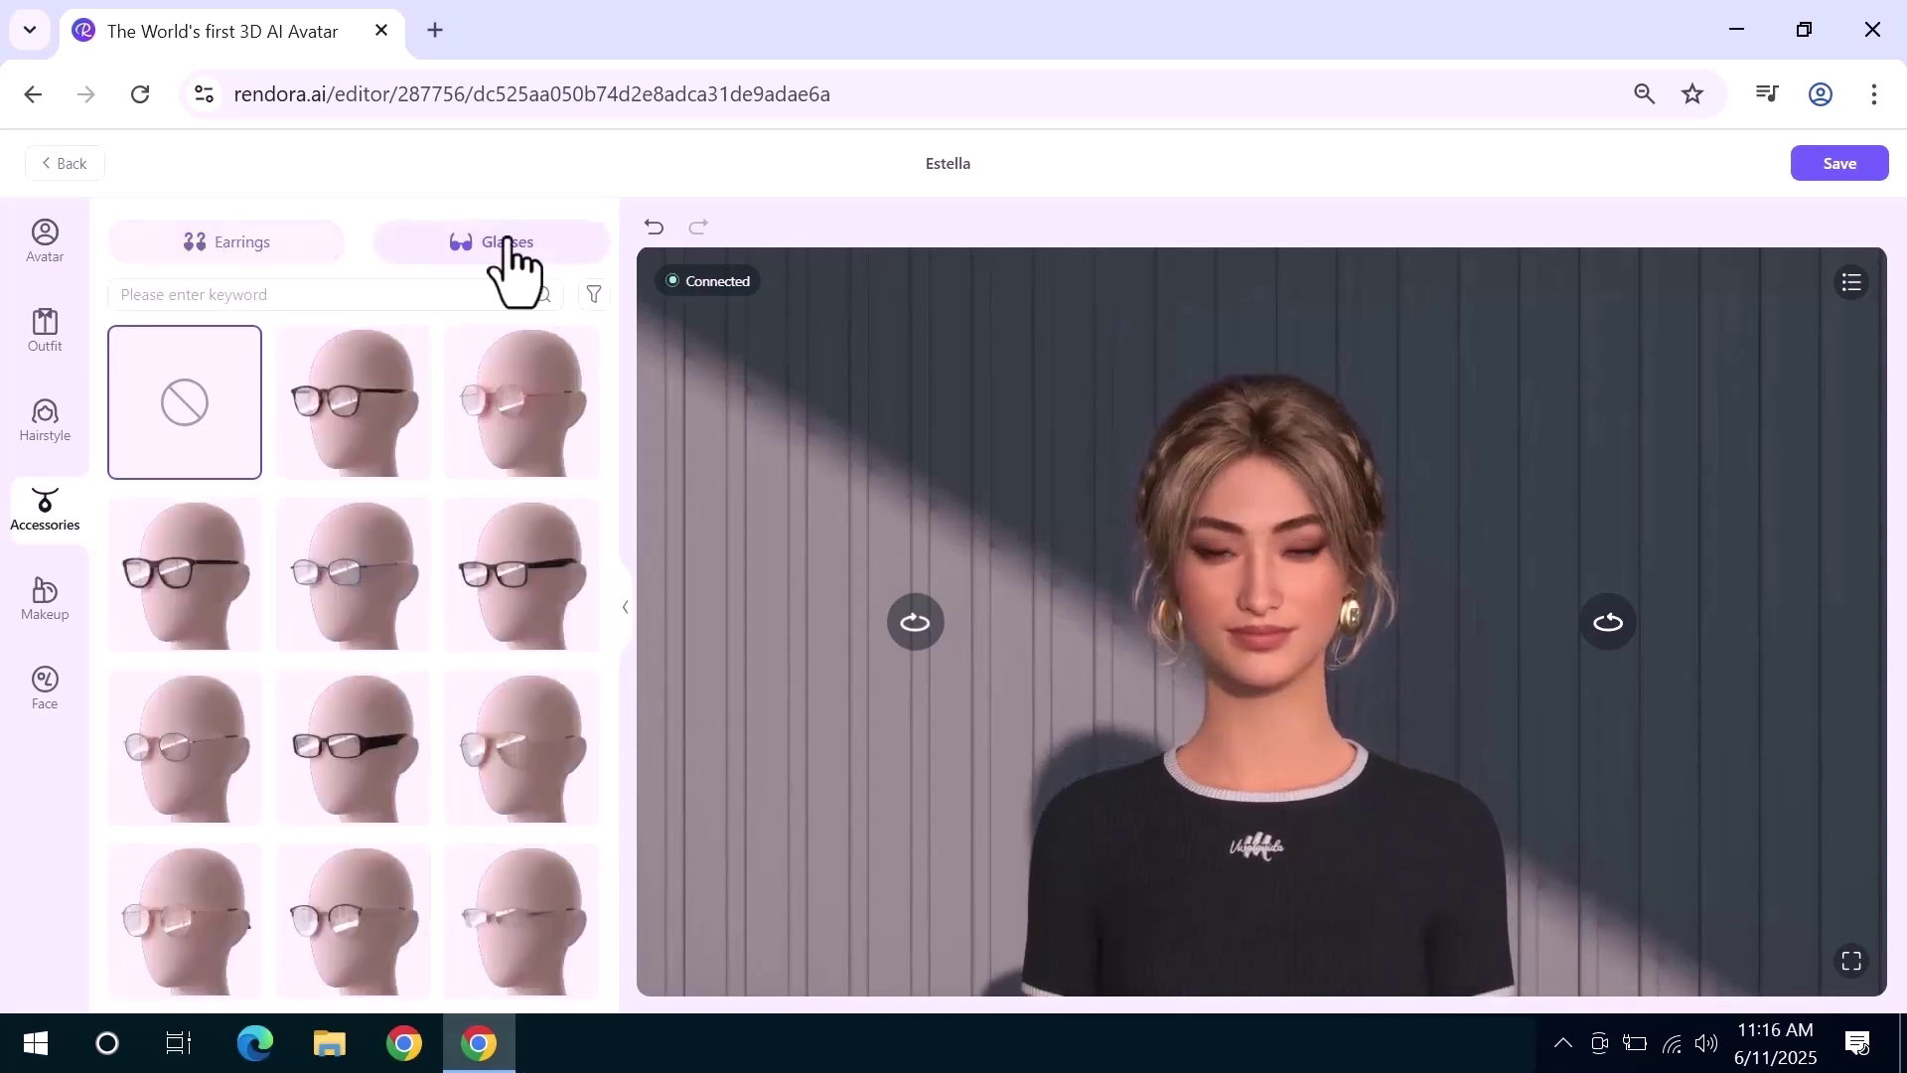
{"action": "left_click", "coordinate": [186, 597]}
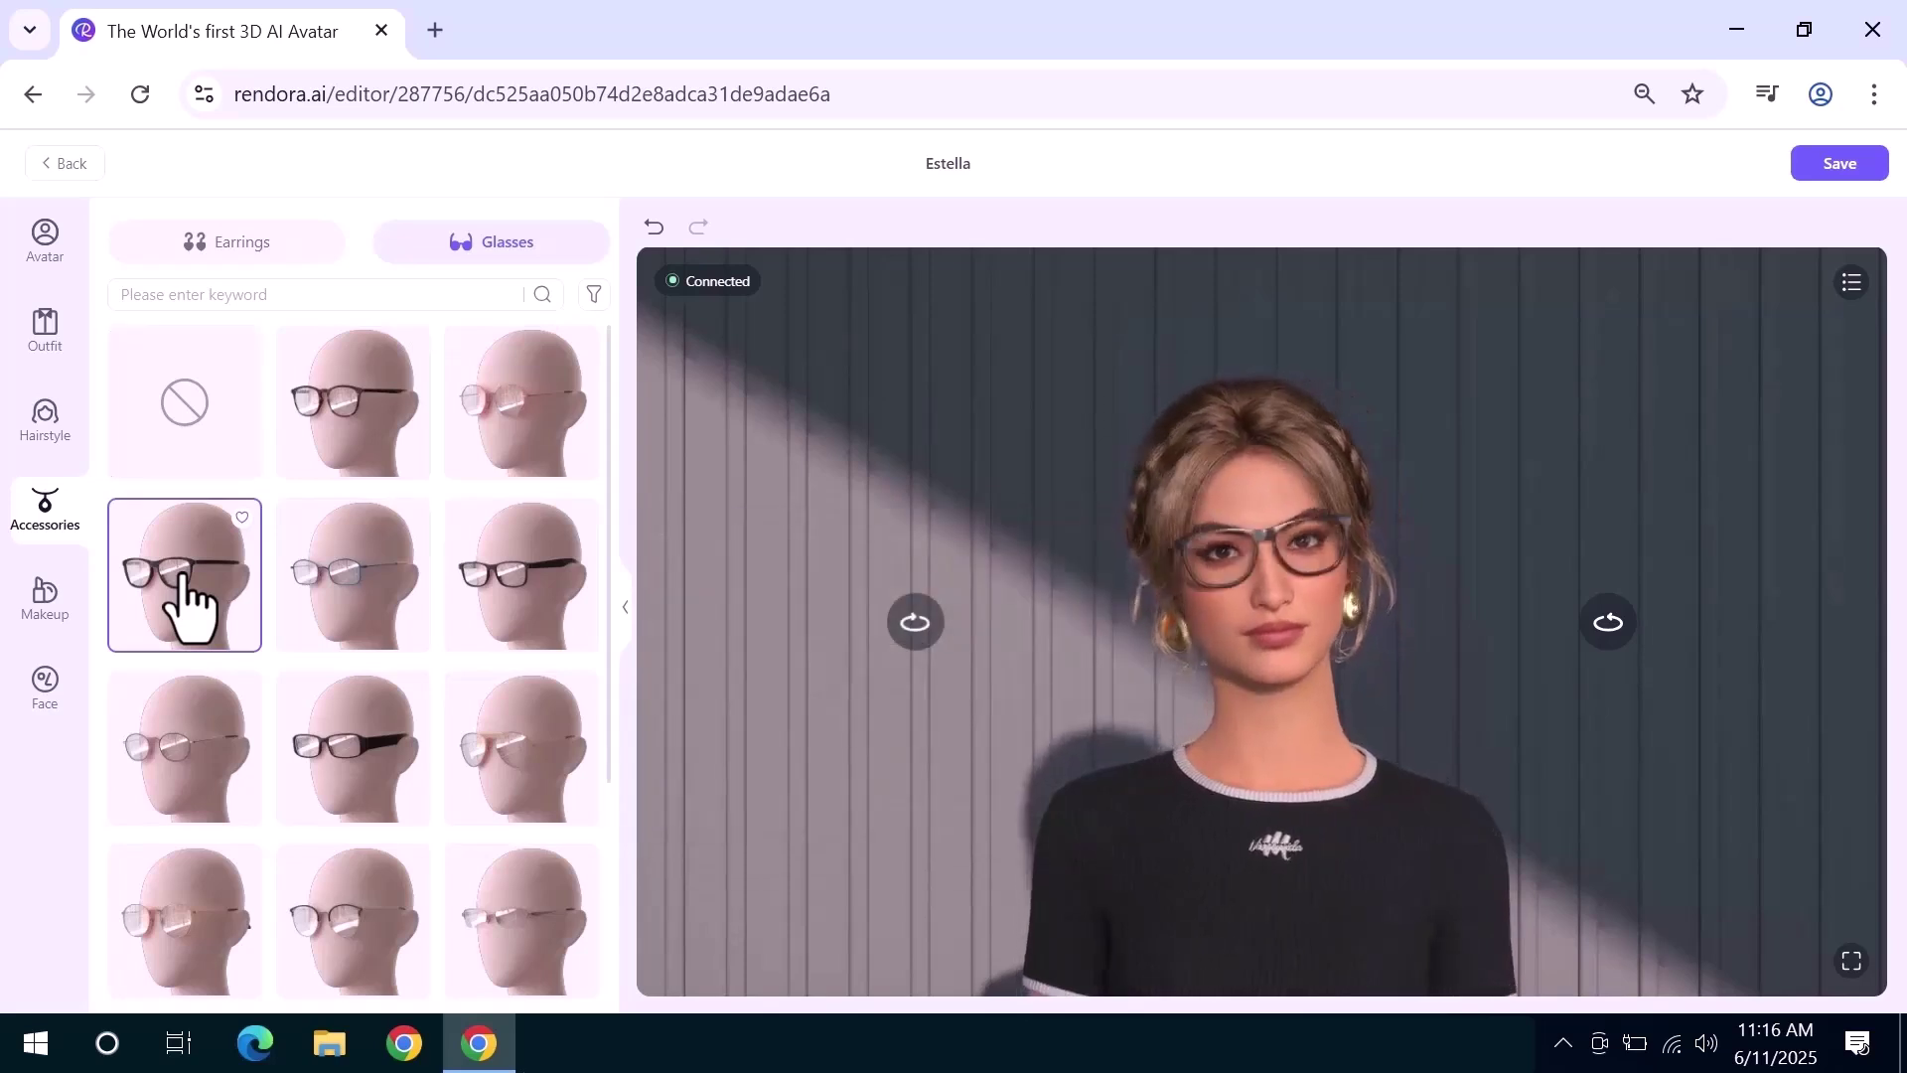
{"action": "left_click", "coordinate": [44, 686]}
{"action": "left_click", "coordinate": [1838, 165]}
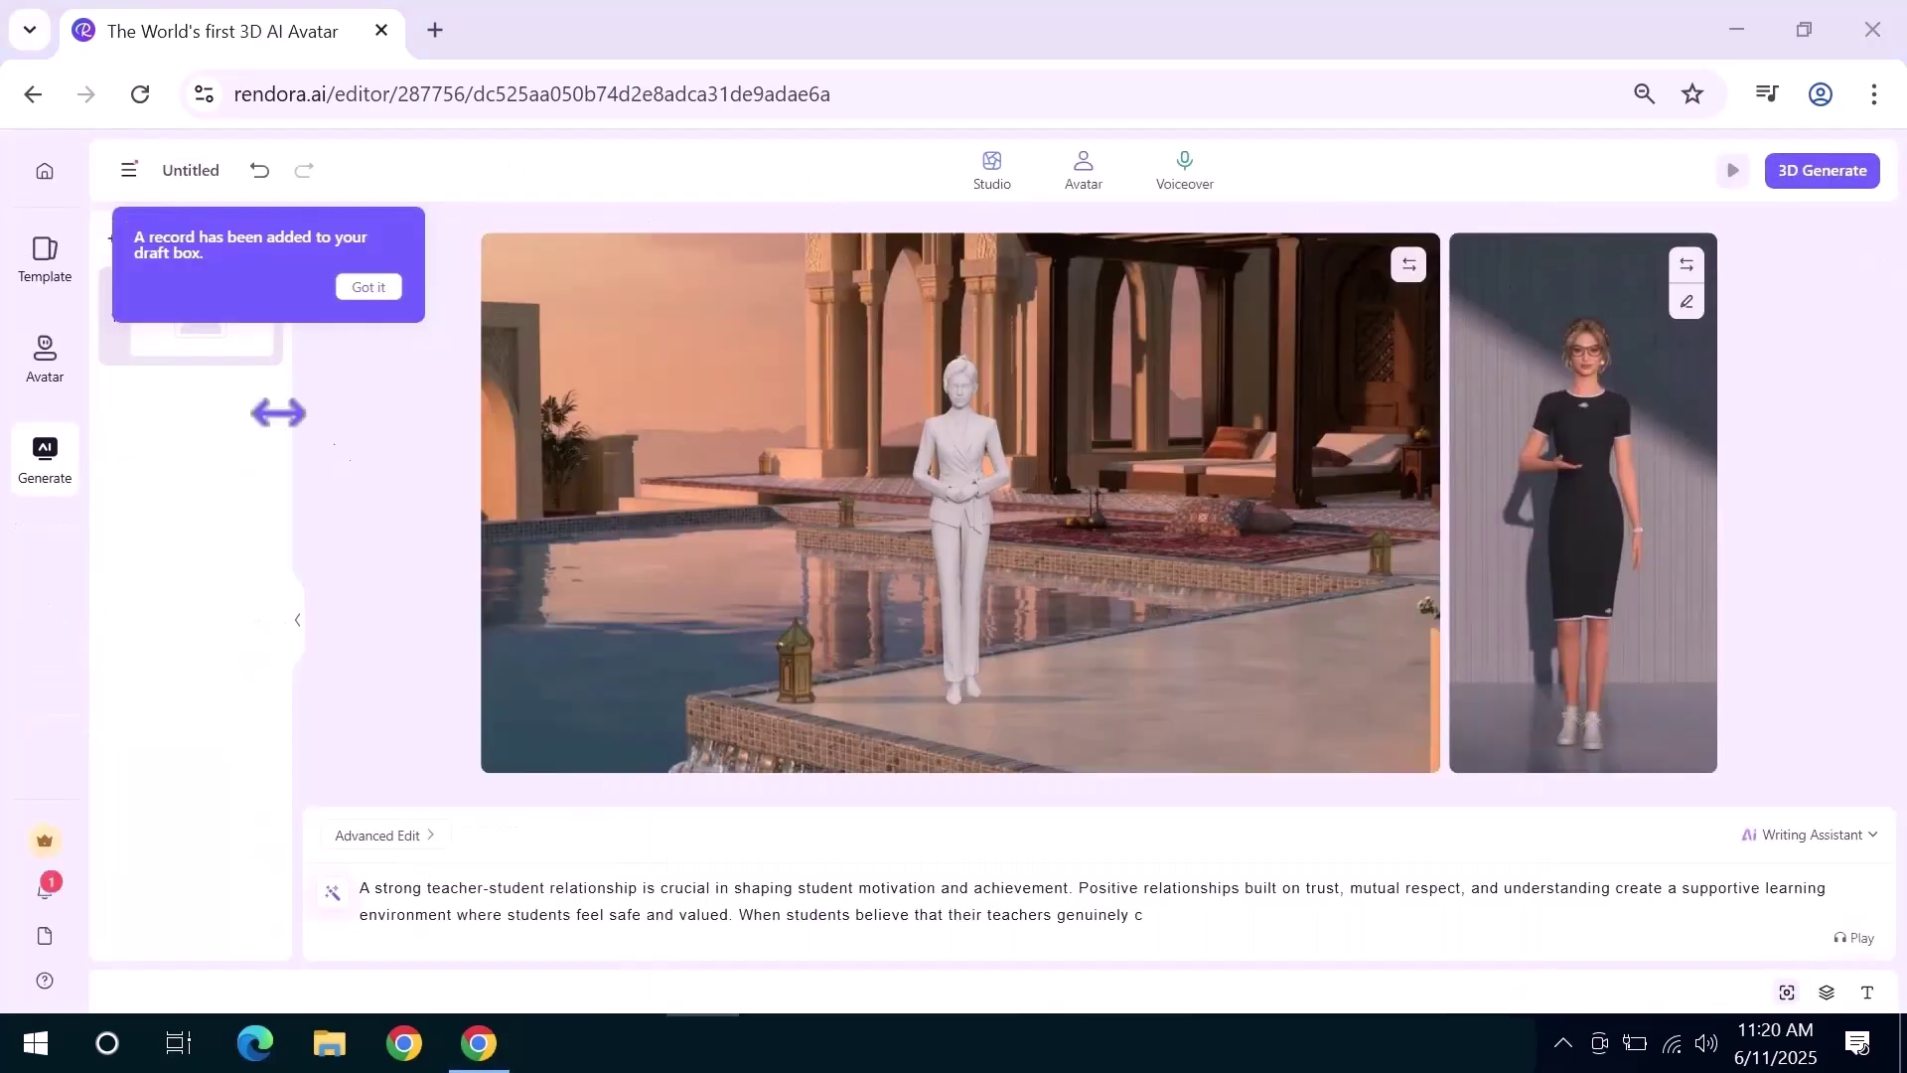
Export the teacher-student video to My Workspace at 1080P resolution in mp4 format
{"action": "left_click", "coordinate": [366, 287]}
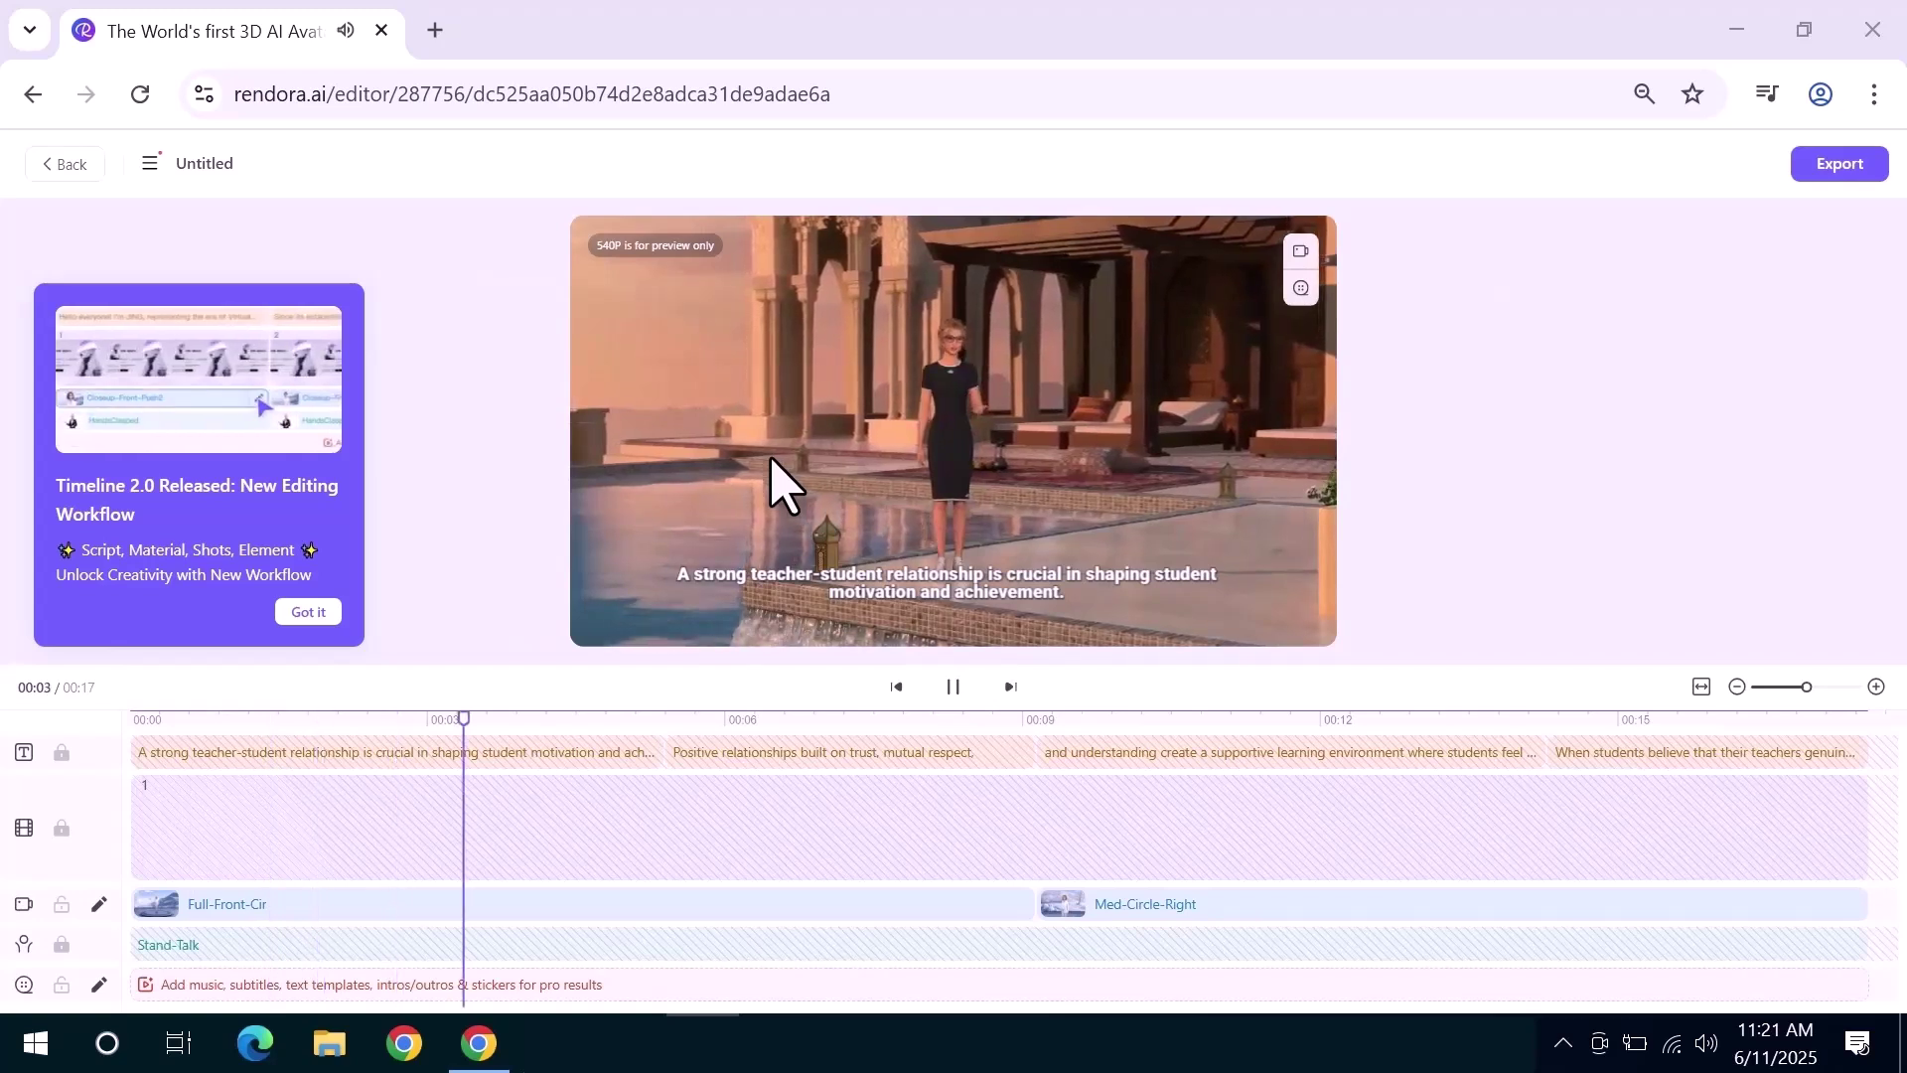
{"action": "left_click", "coordinate": [1831, 171]}
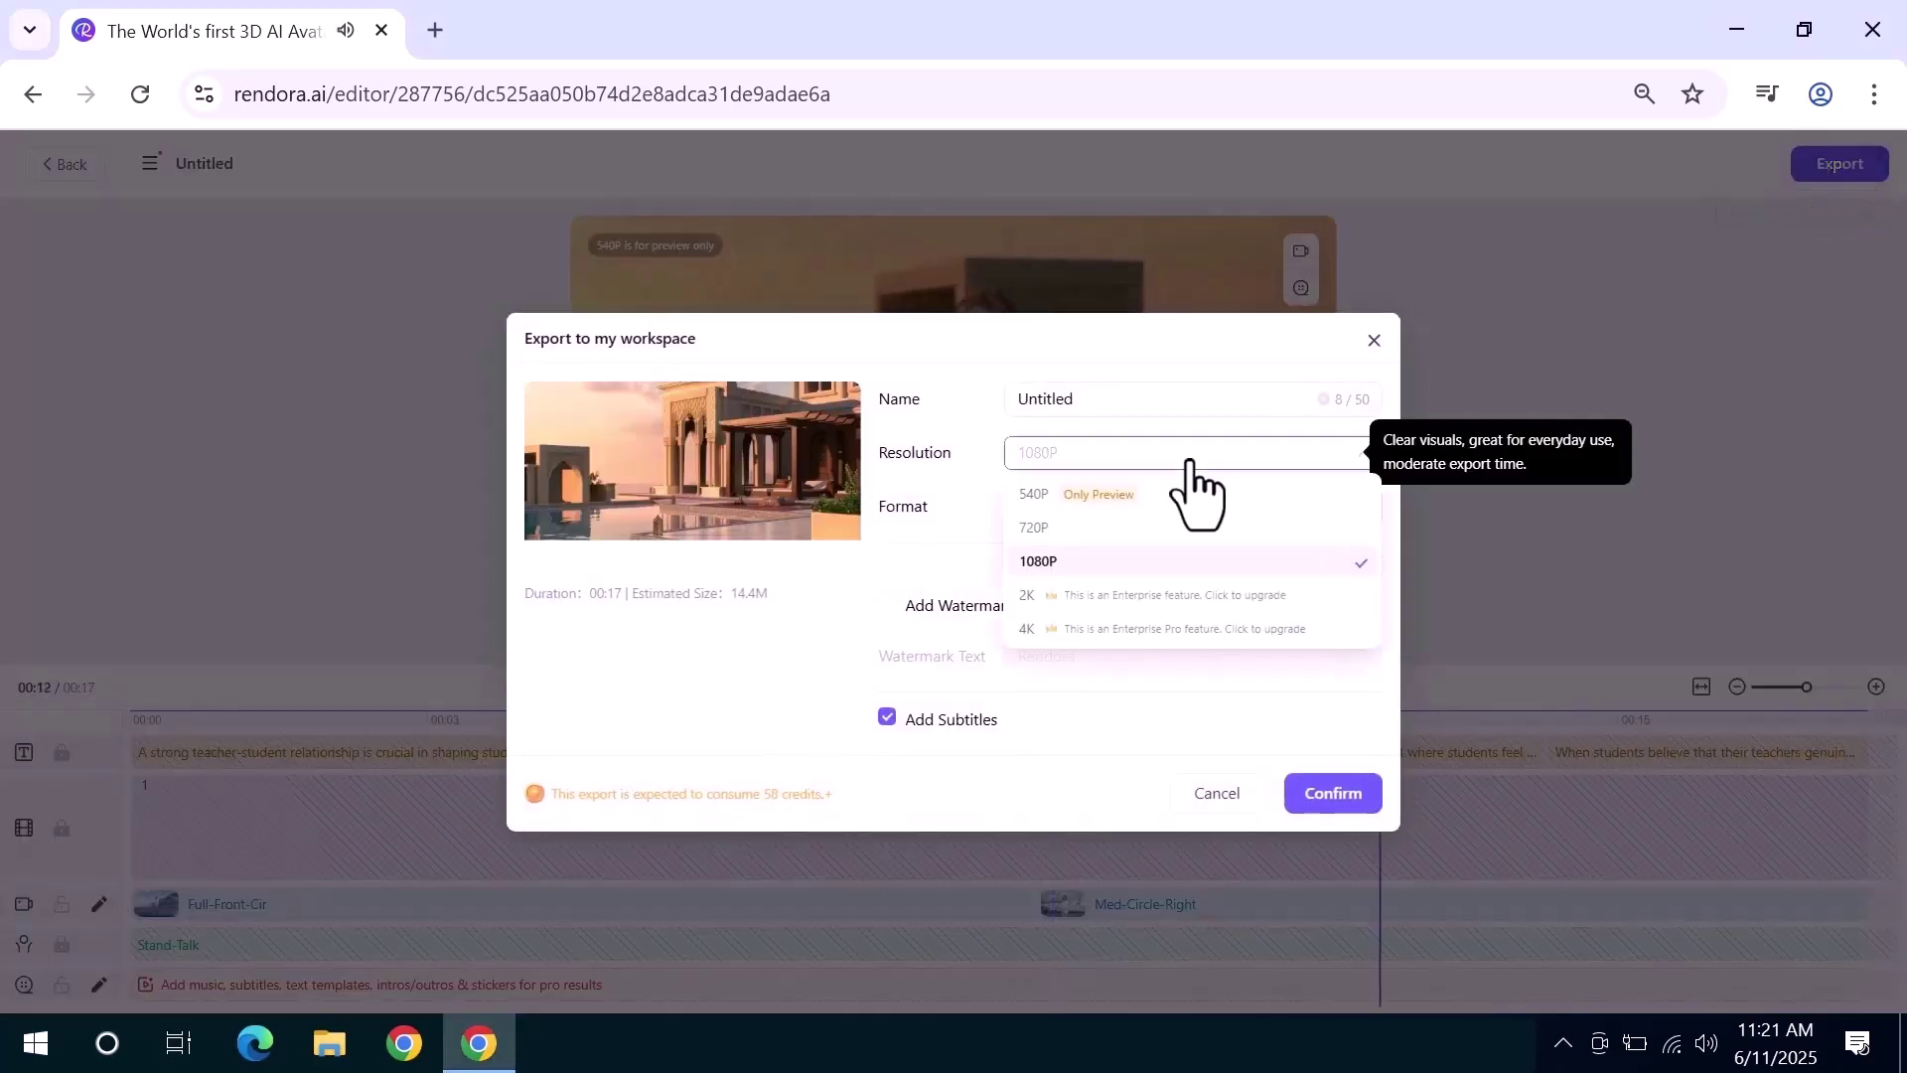
{"action": "left_click", "coordinate": [1191, 460]}
{"action": "left_click", "coordinate": [1155, 504]}
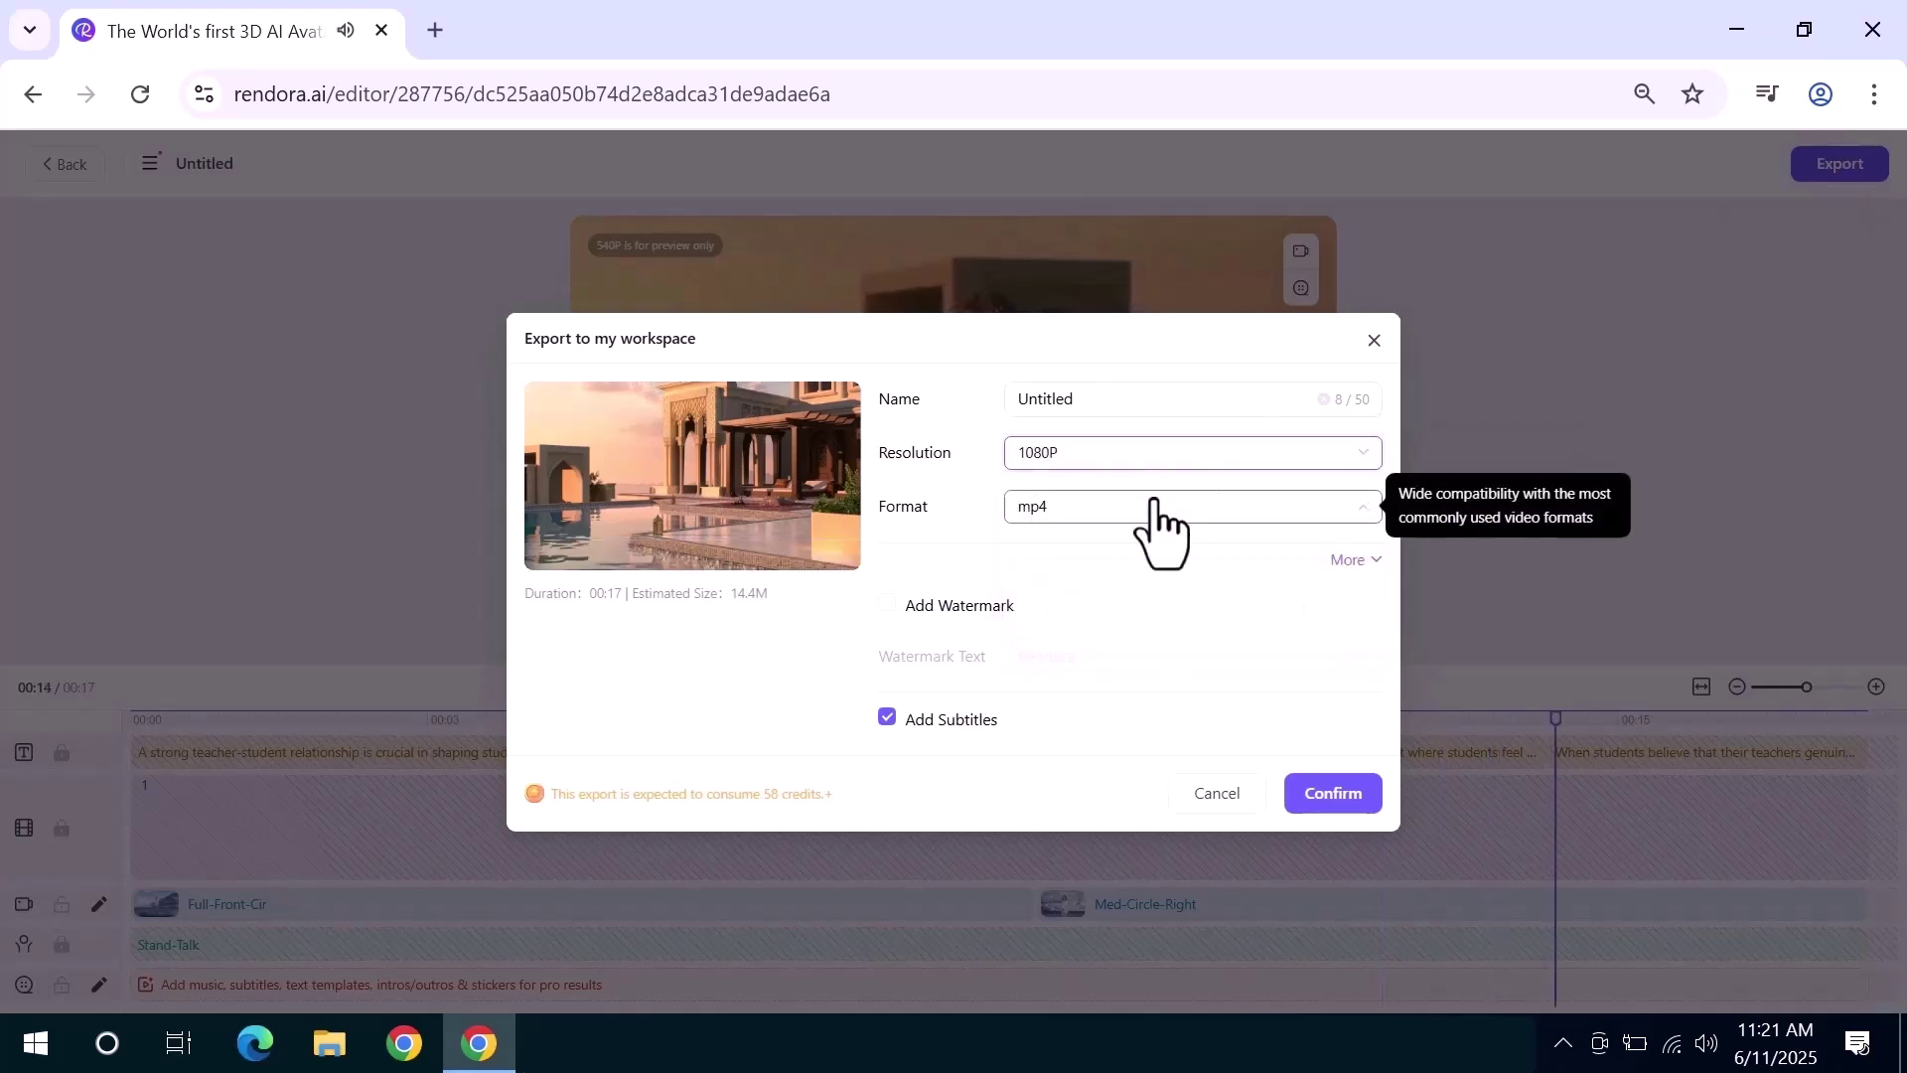
{"action": "left_click", "coordinate": [1153, 502]}
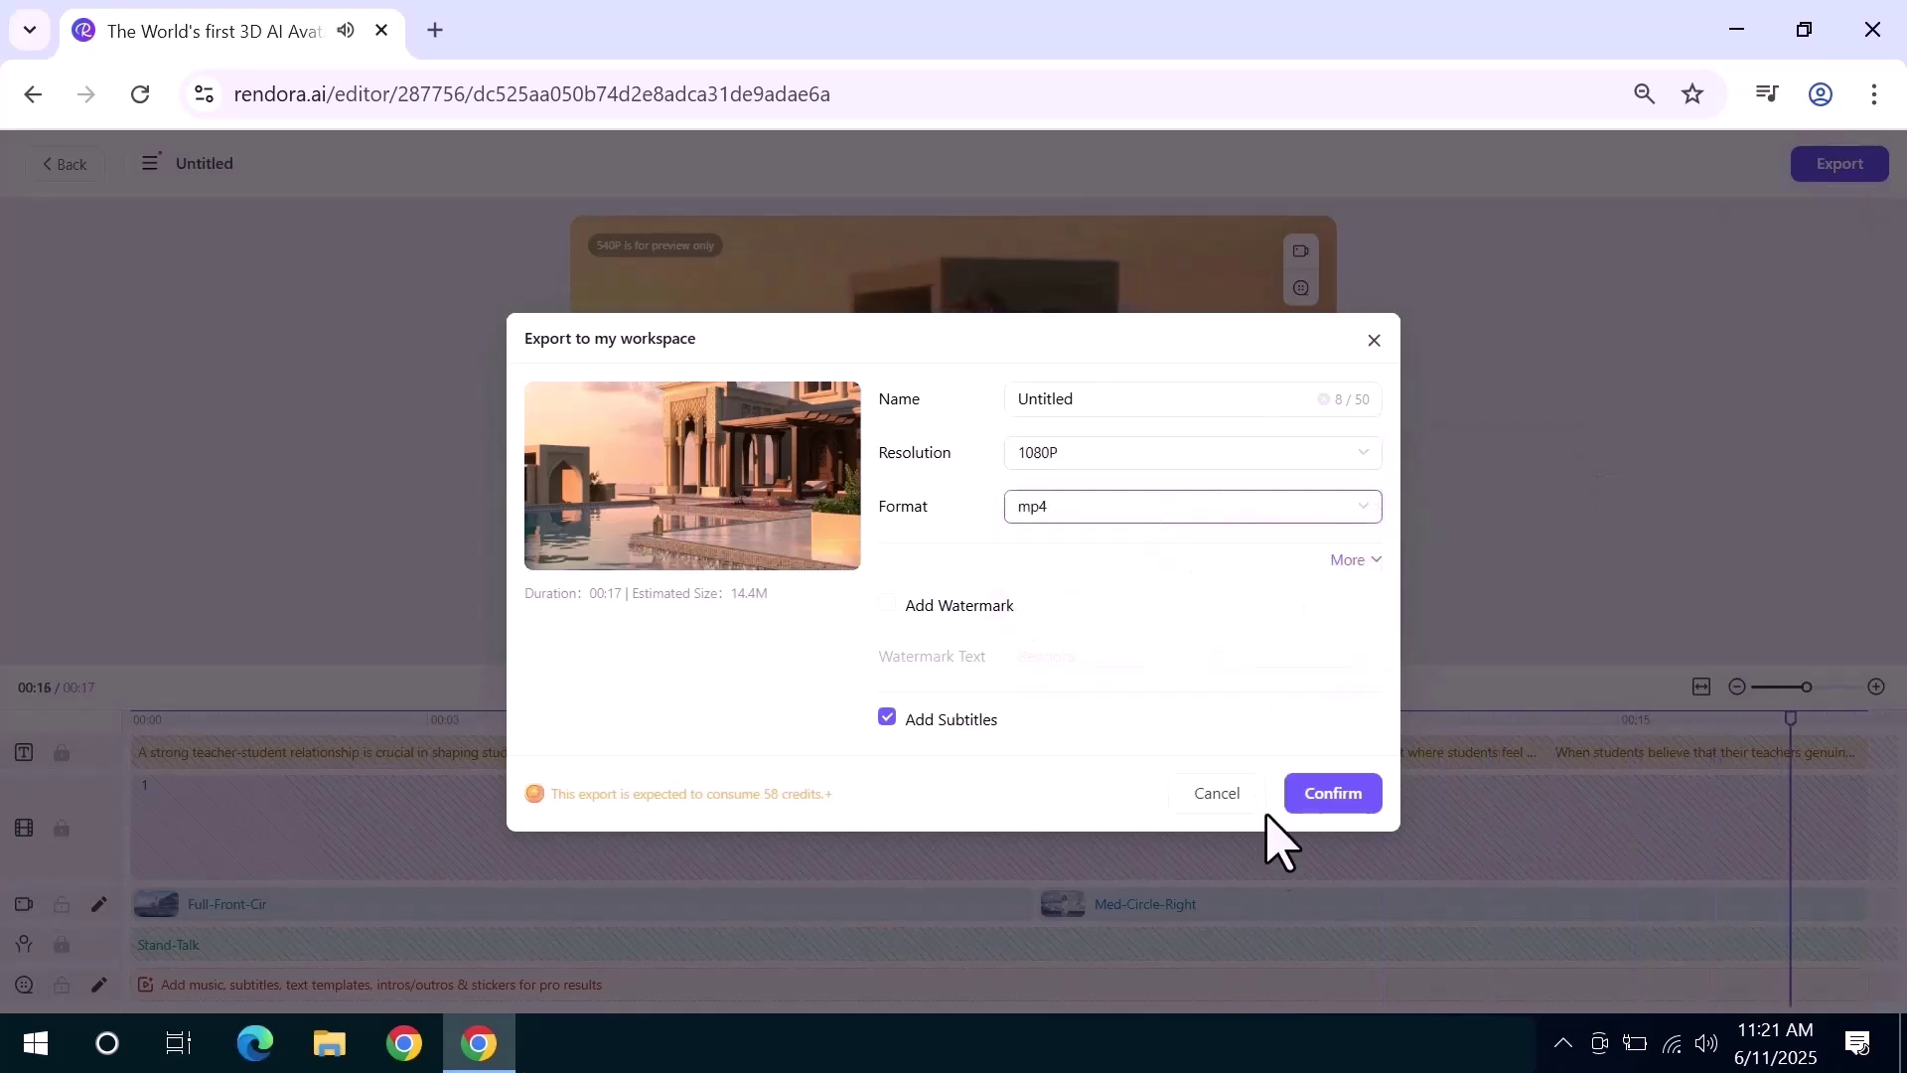
{"action": "left_click", "coordinate": [1319, 795]}
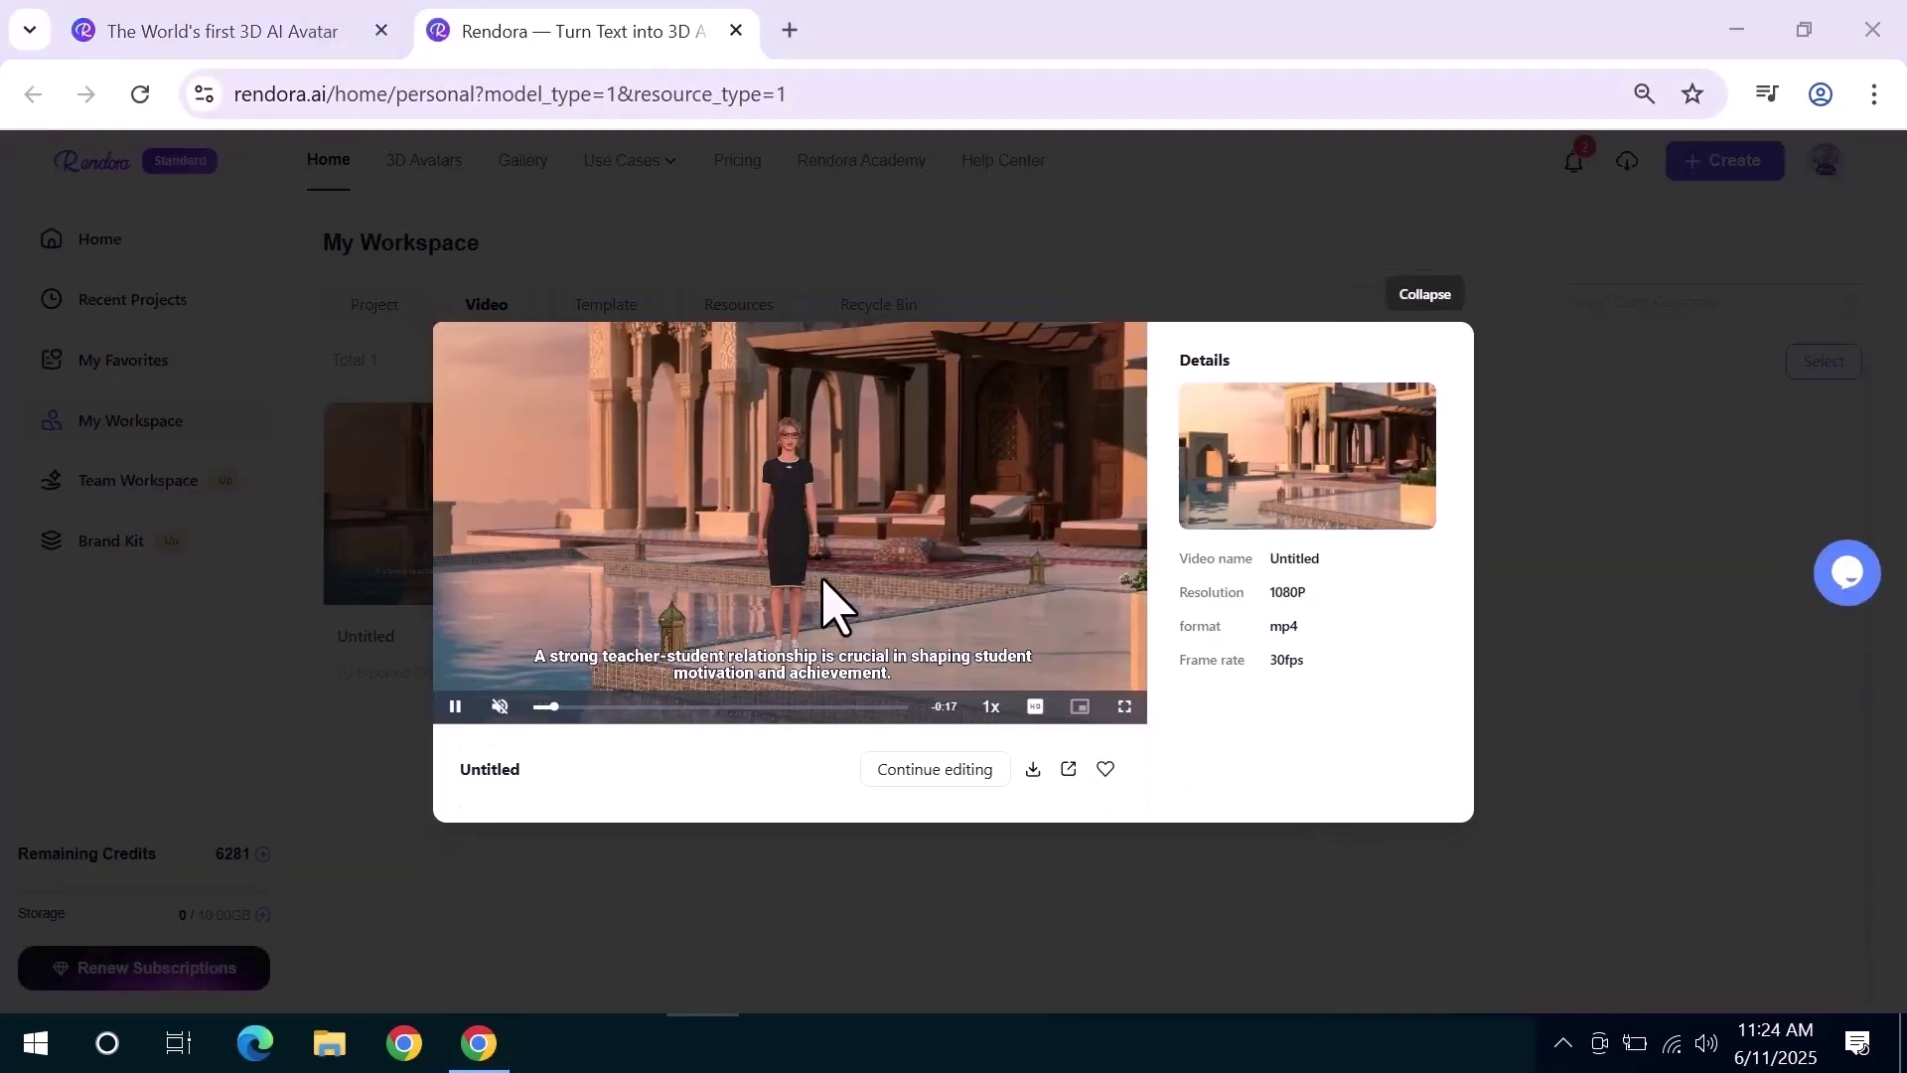
Go back to the Home dashboard and use the House Rental template from the template grid
{"action": "left_click", "coordinate": [96, 241]}
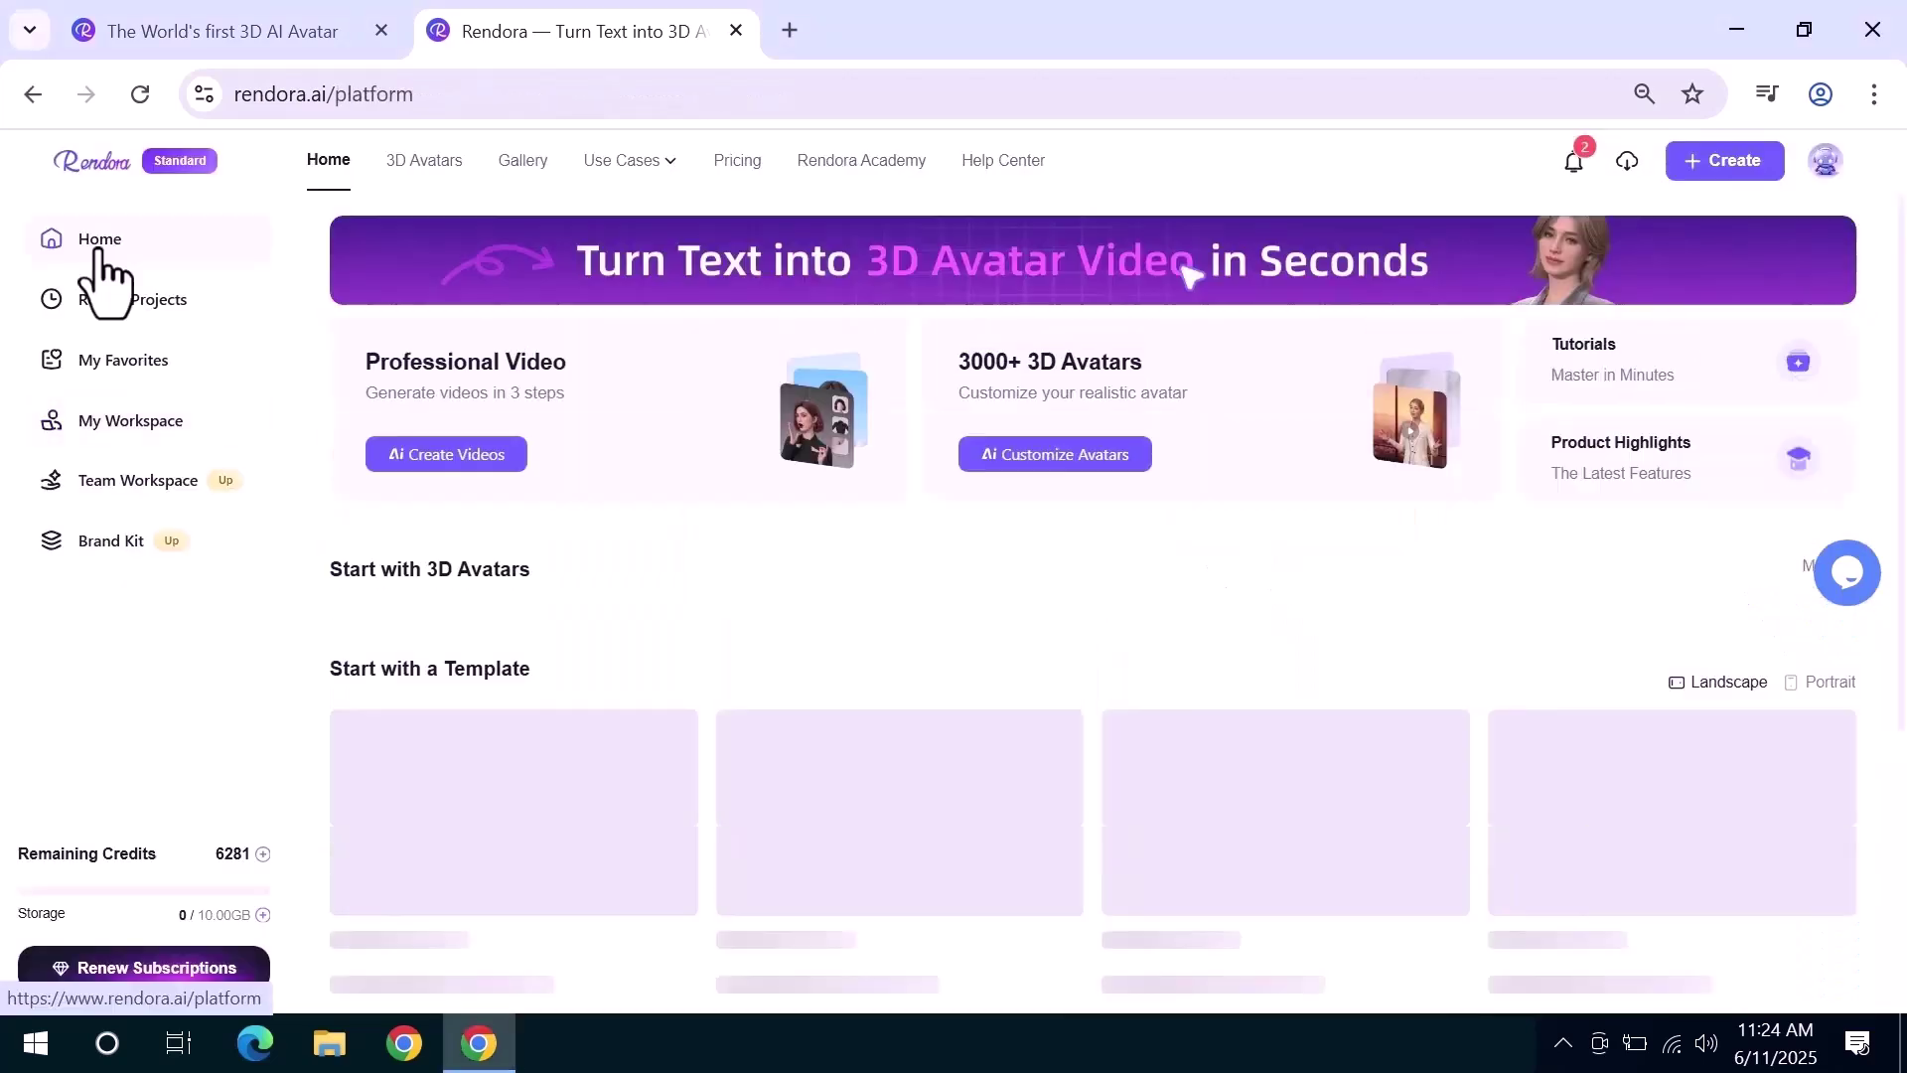
{"action": "scroll", "coordinate": [1895, 467], "scroll_direction": "down", "scroll_amount": 5}
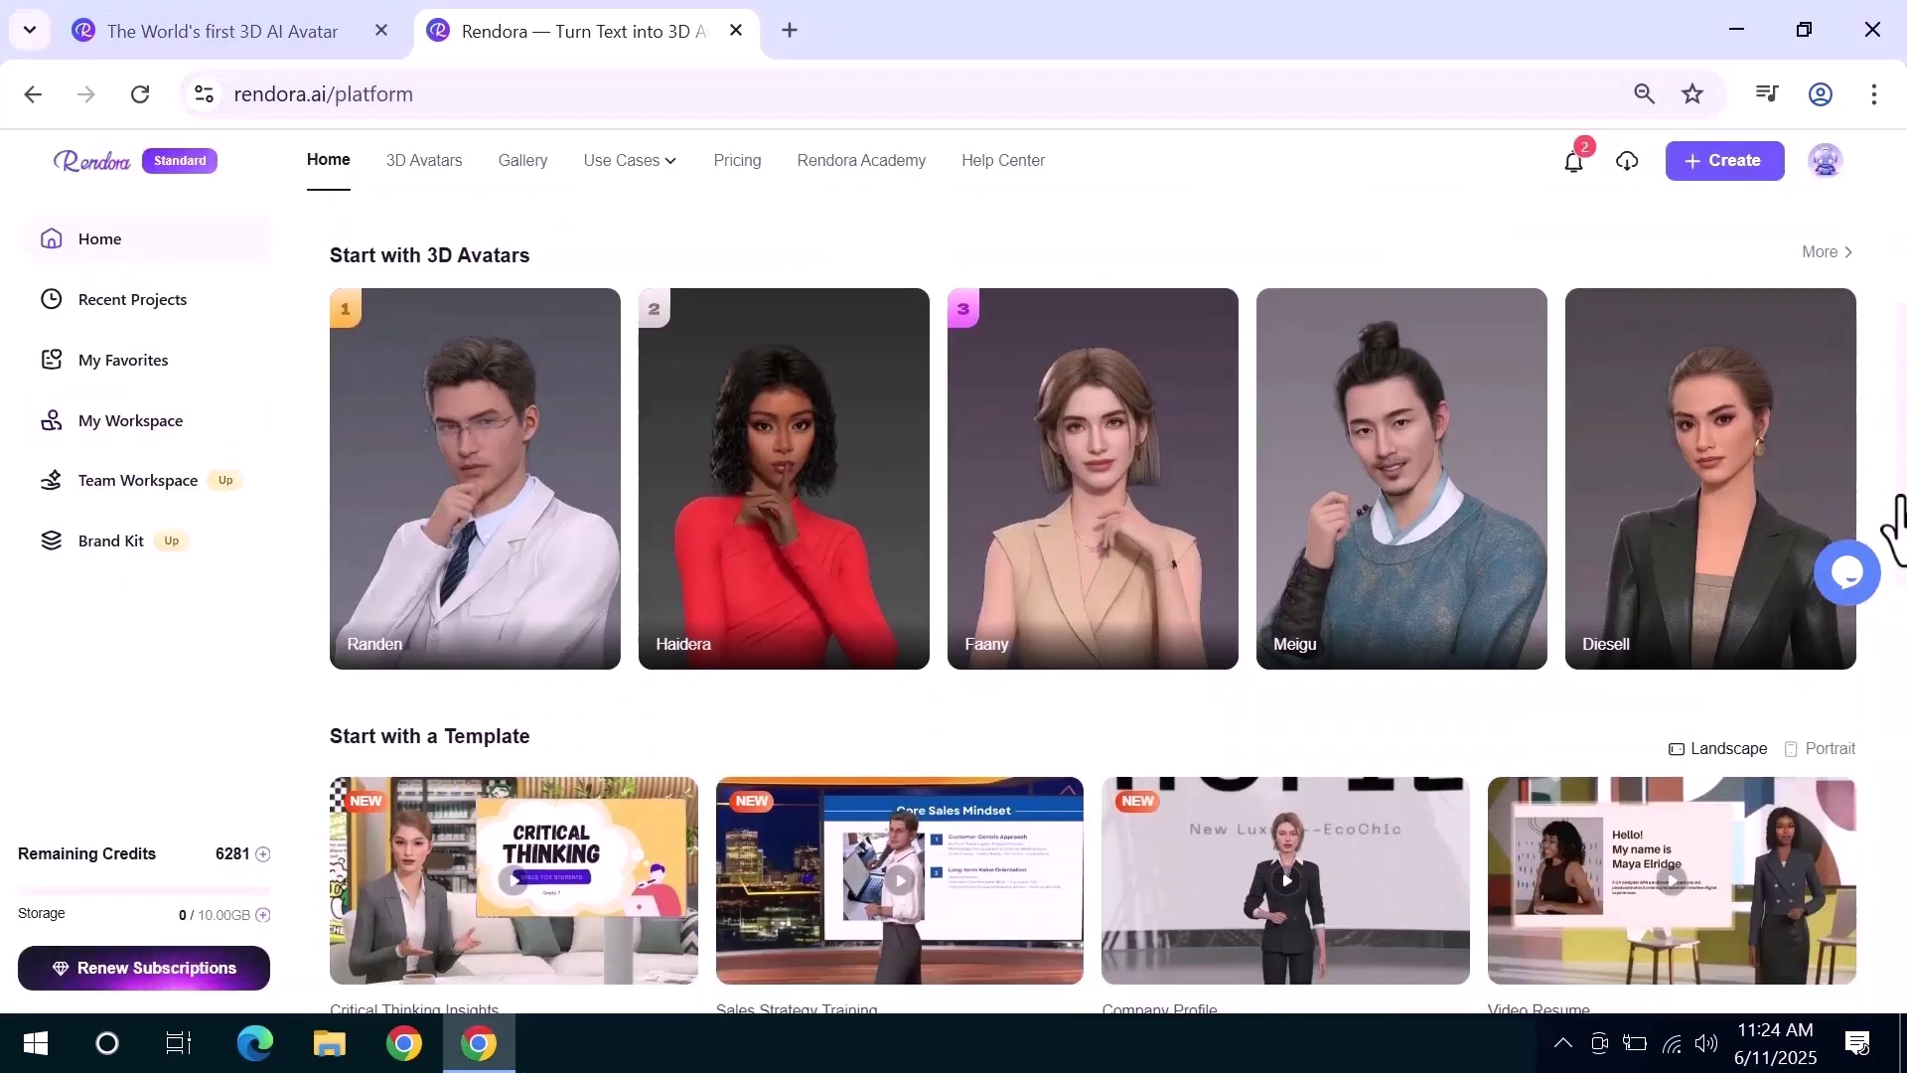
{"action": "scroll", "coordinate": [1893, 596], "scroll_direction": "down", "scroll_amount": 10}
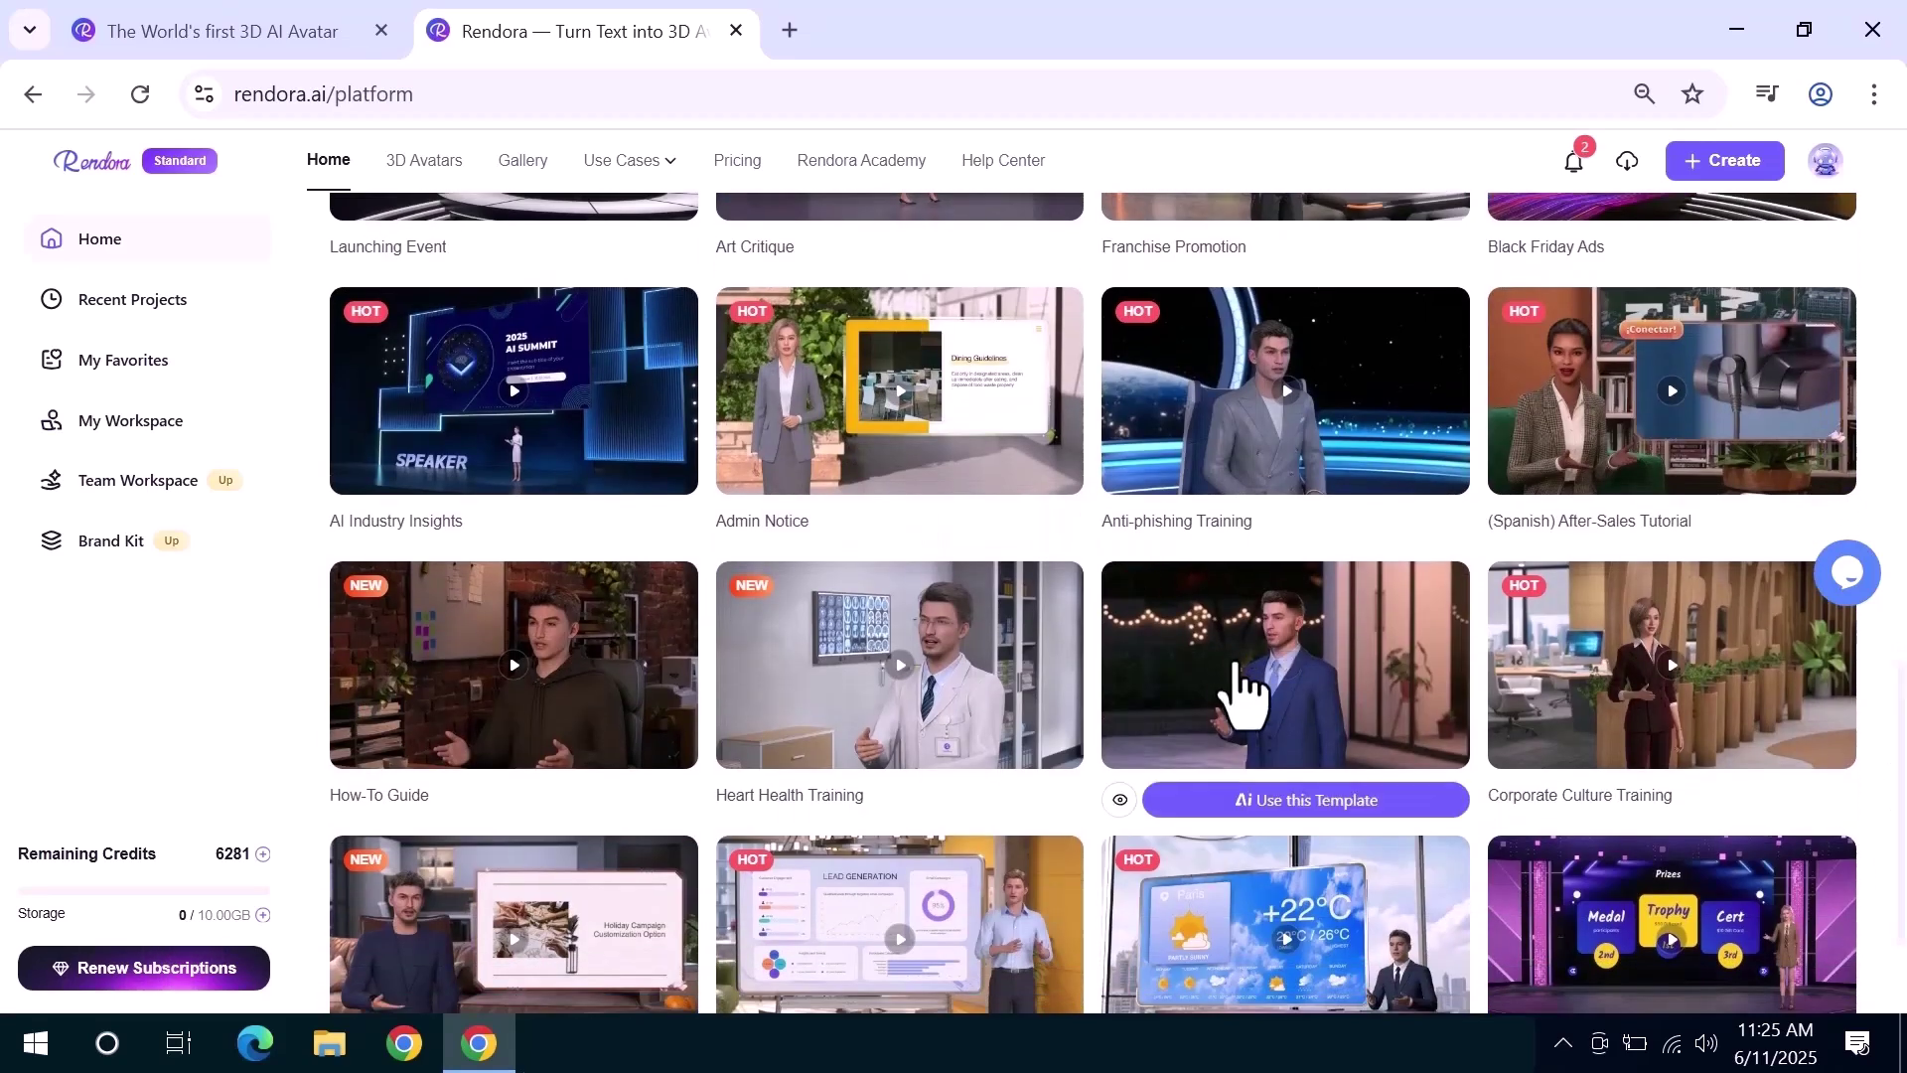
{"action": "left_click", "coordinate": [1179, 735]}
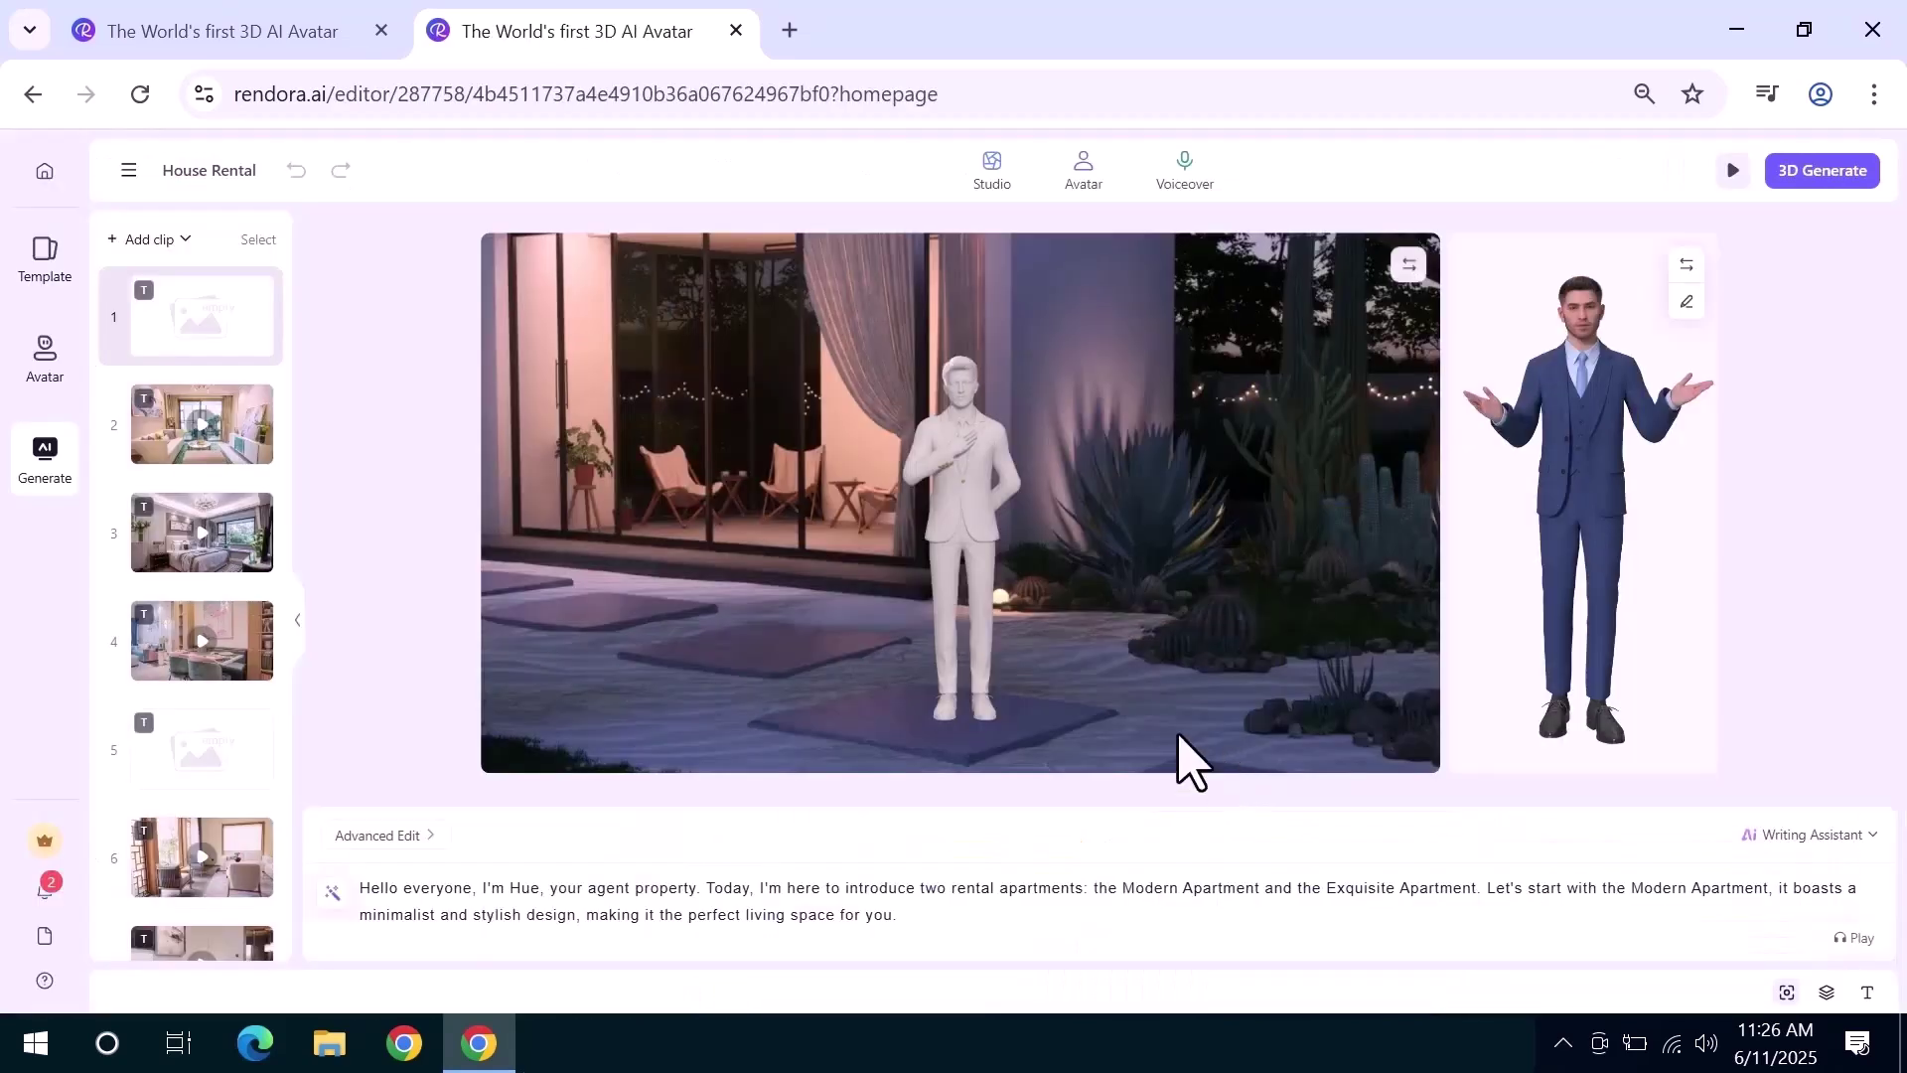
Show the Voiceover performance style choices, with the Tony voice and Speaker style
{"action": "left_click", "coordinate": [991, 177]}
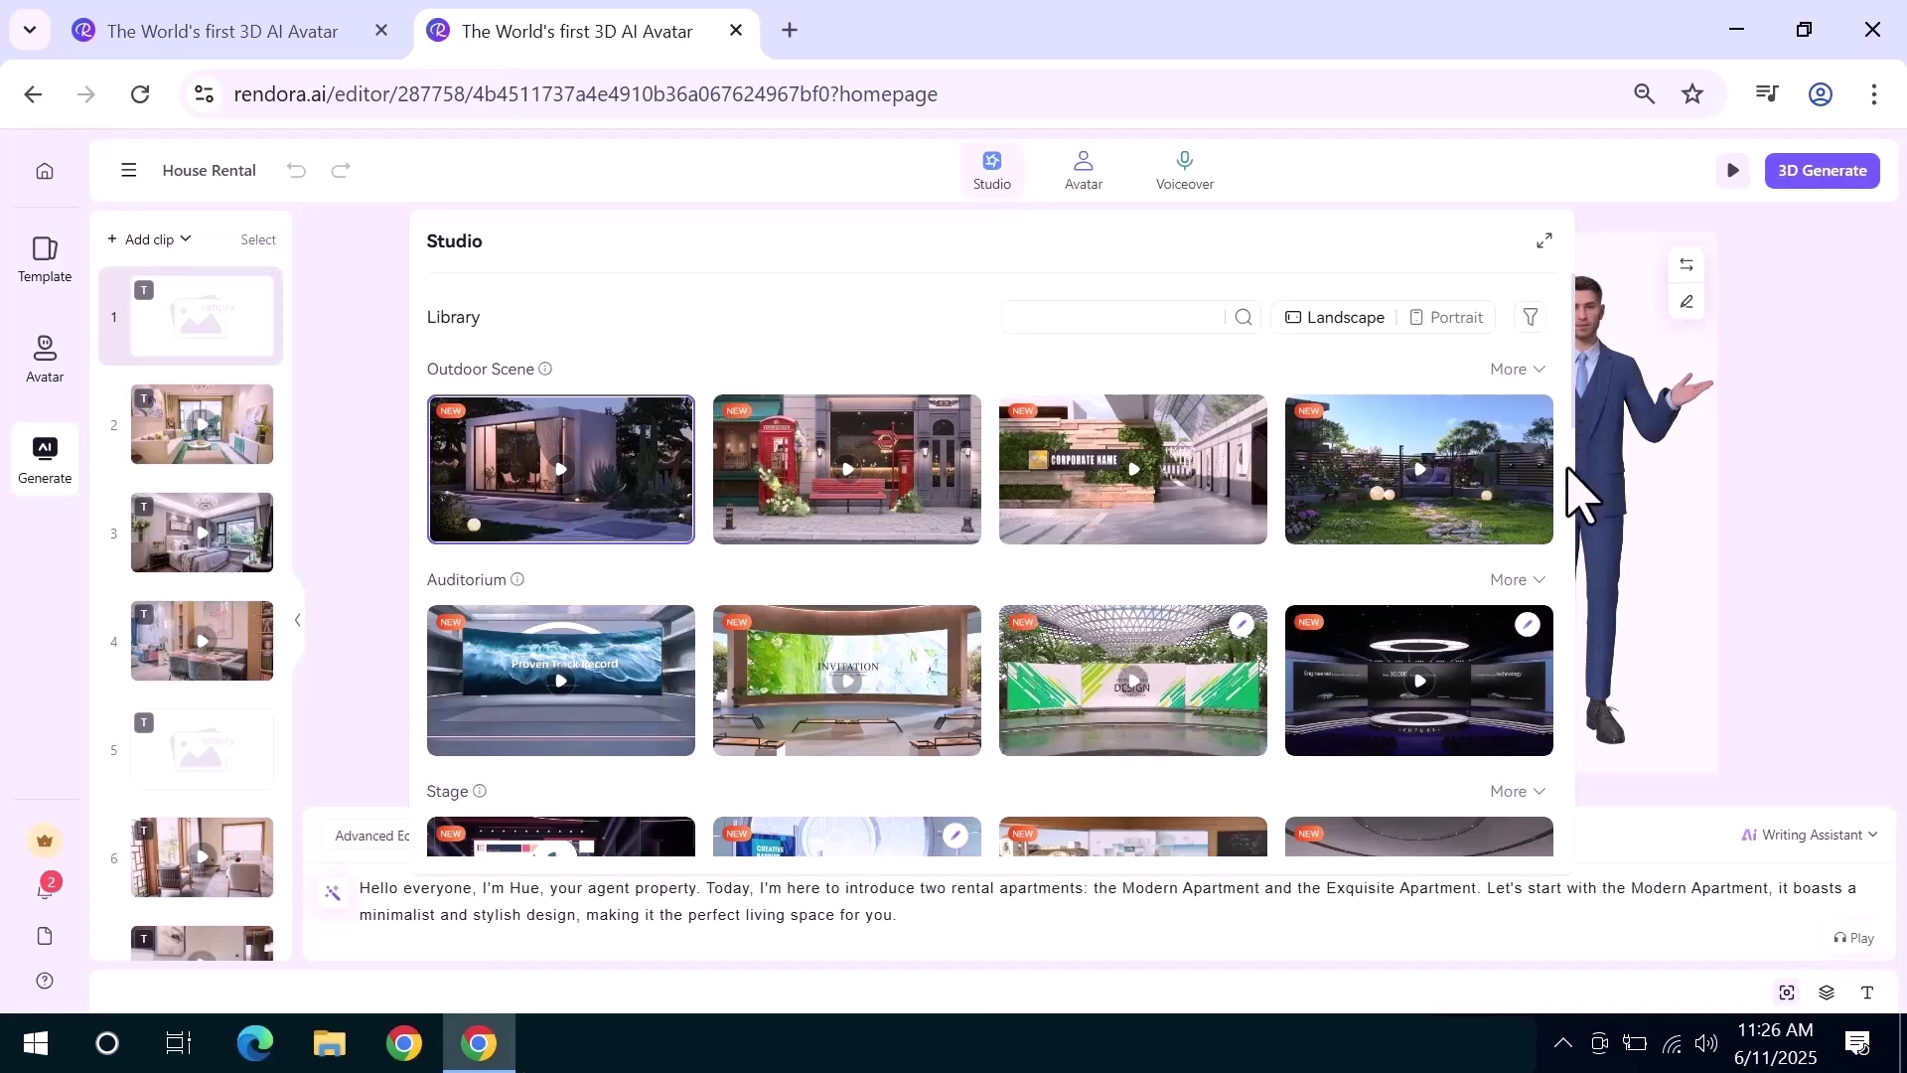
{"action": "left_click", "coordinate": [1185, 169]}
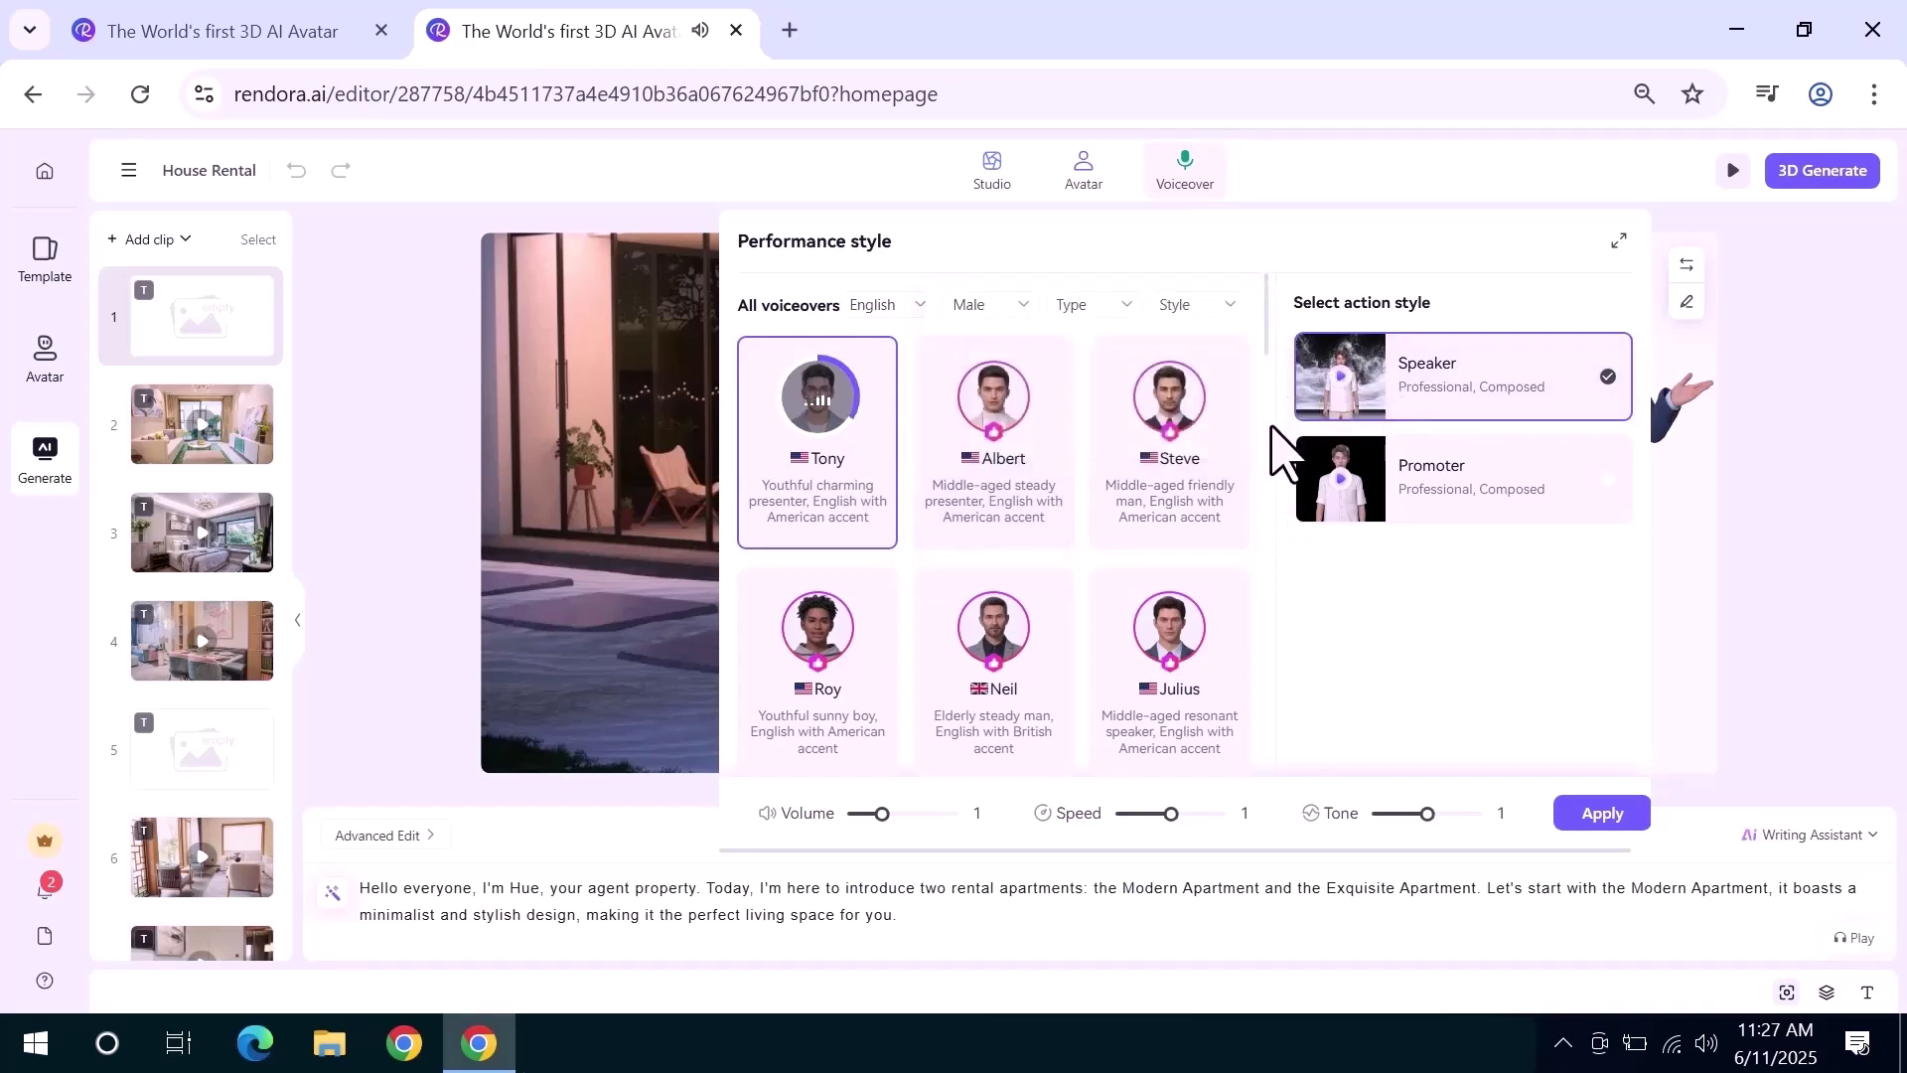
{"action": "scroll", "coordinate": [1269, 378], "scroll_direction": "down", "scroll_amount": 6}
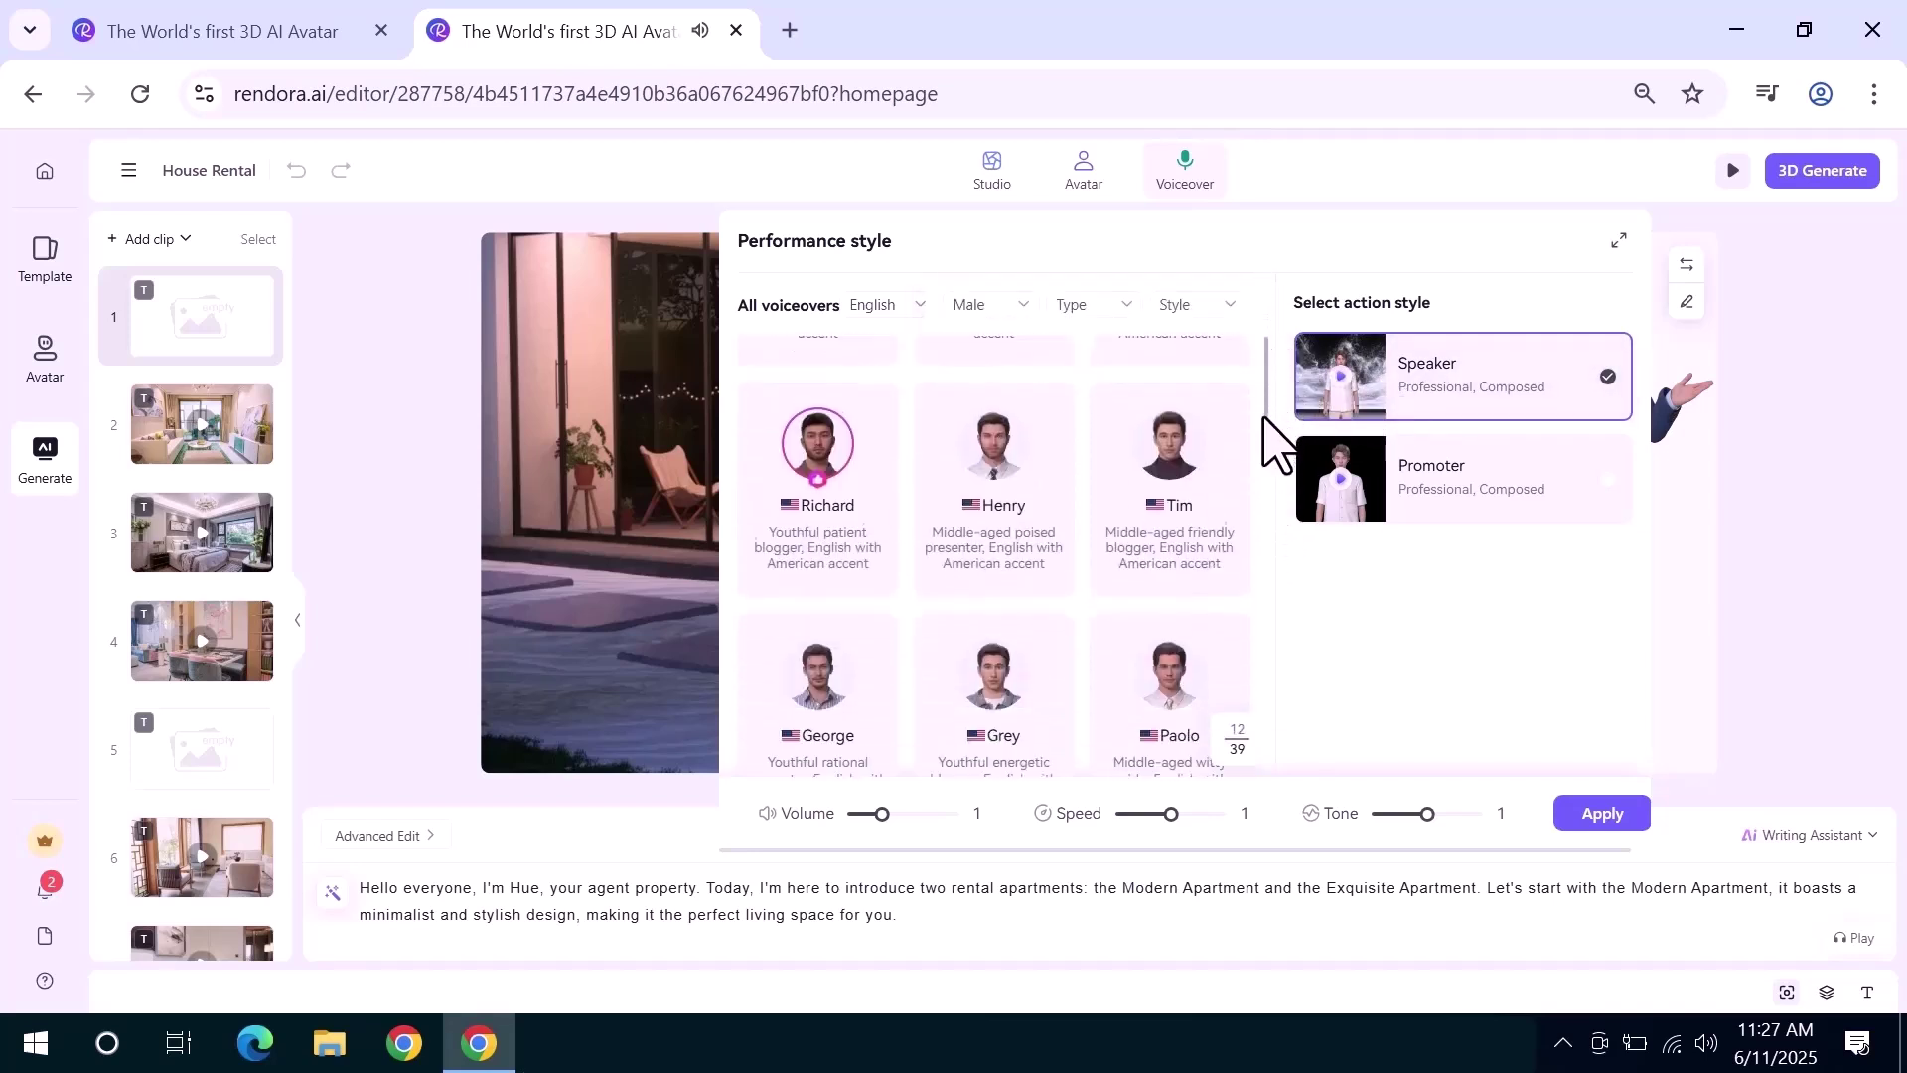
{"action": "scroll", "coordinate": [1262, 452], "scroll_direction": "down", "scroll_amount": 6}
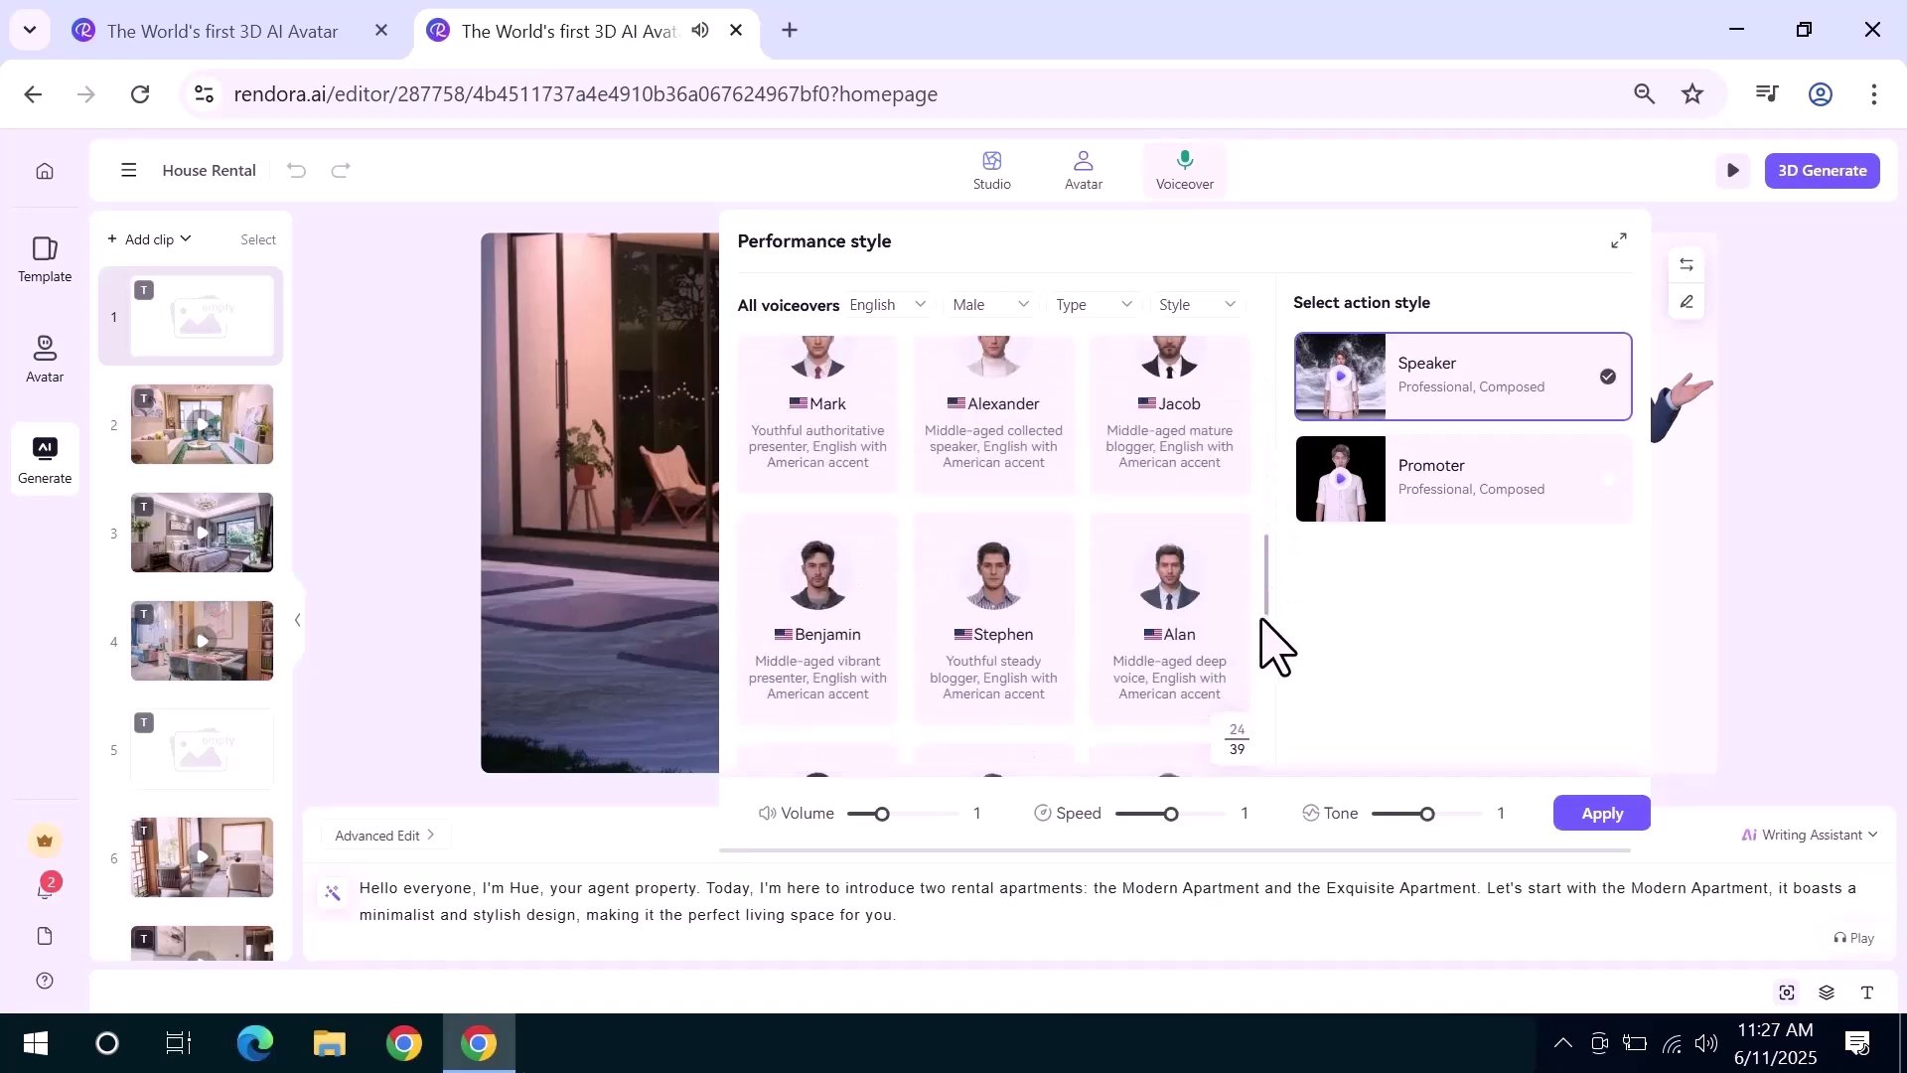
{"action": "scroll", "coordinate": [1276, 542], "scroll_direction": "up", "scroll_amount": 3}
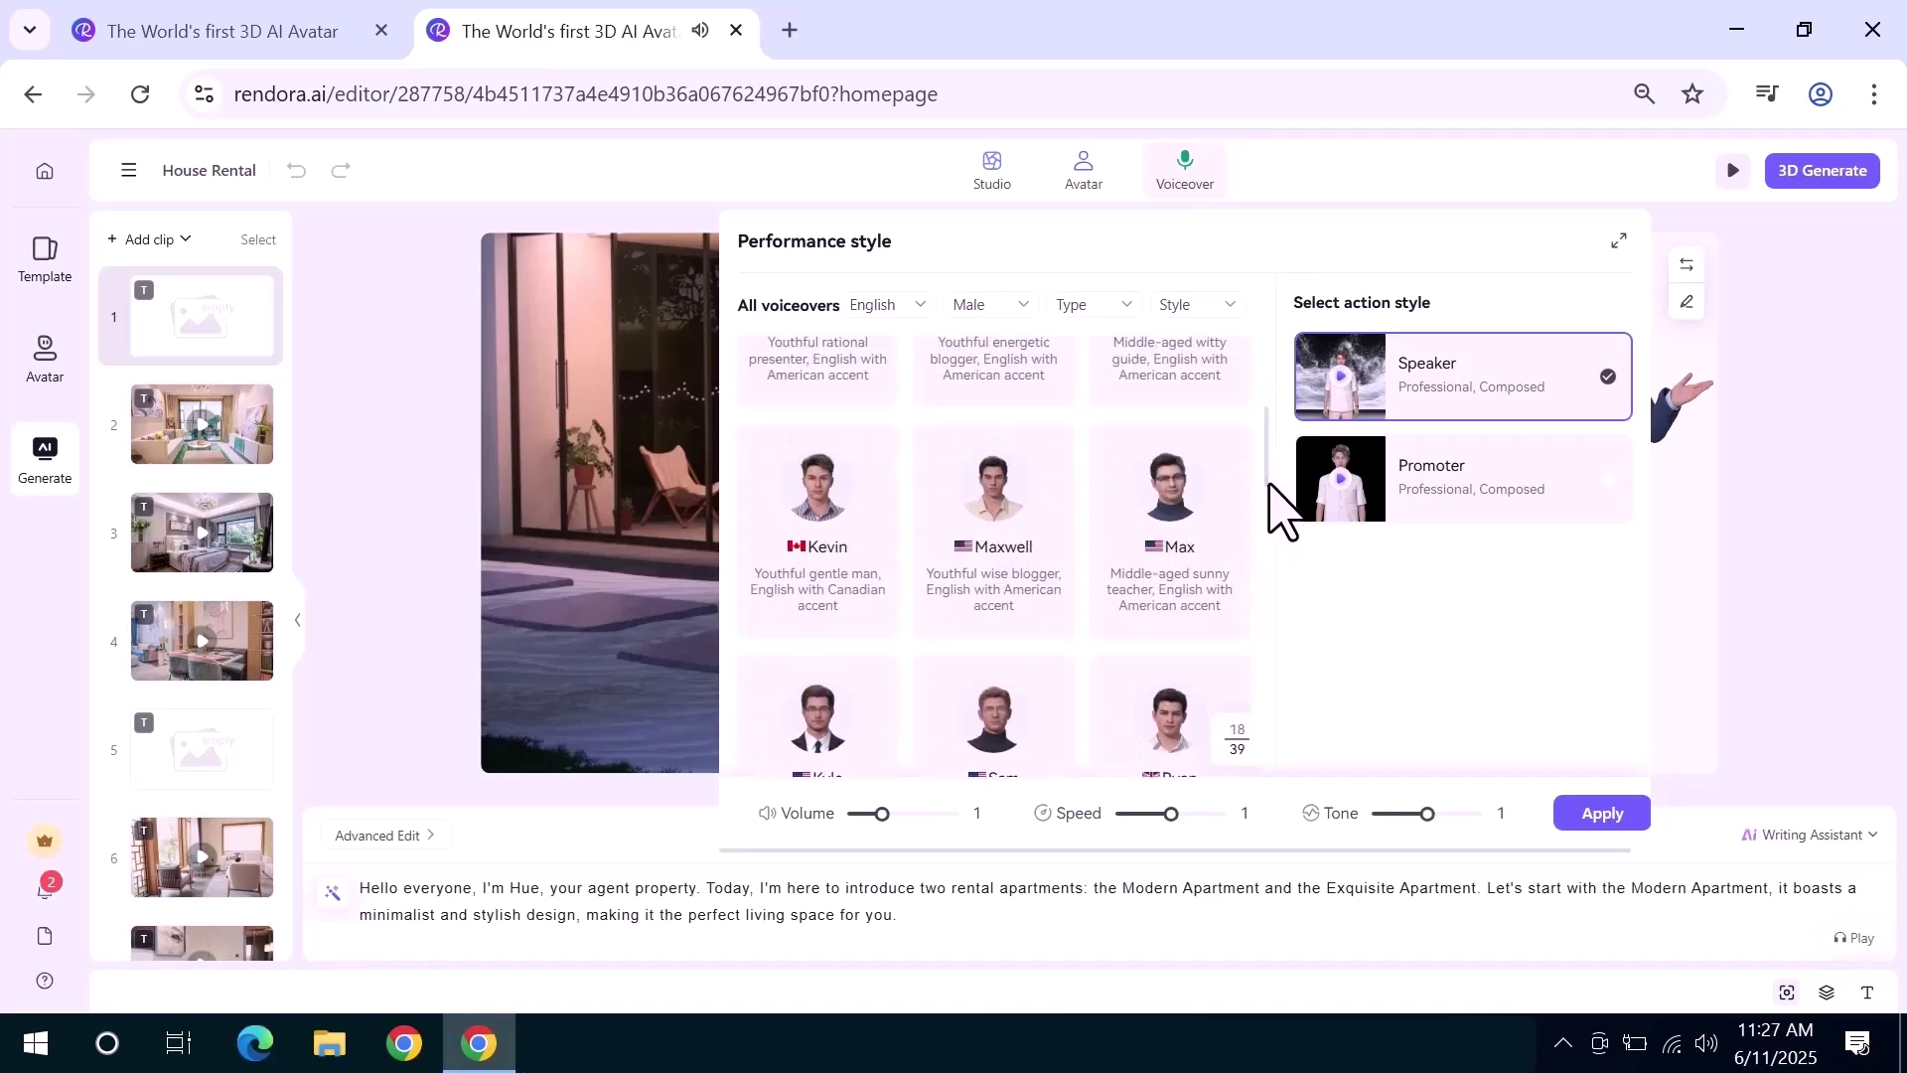
{"action": "left_click", "coordinate": [1169, 499]}
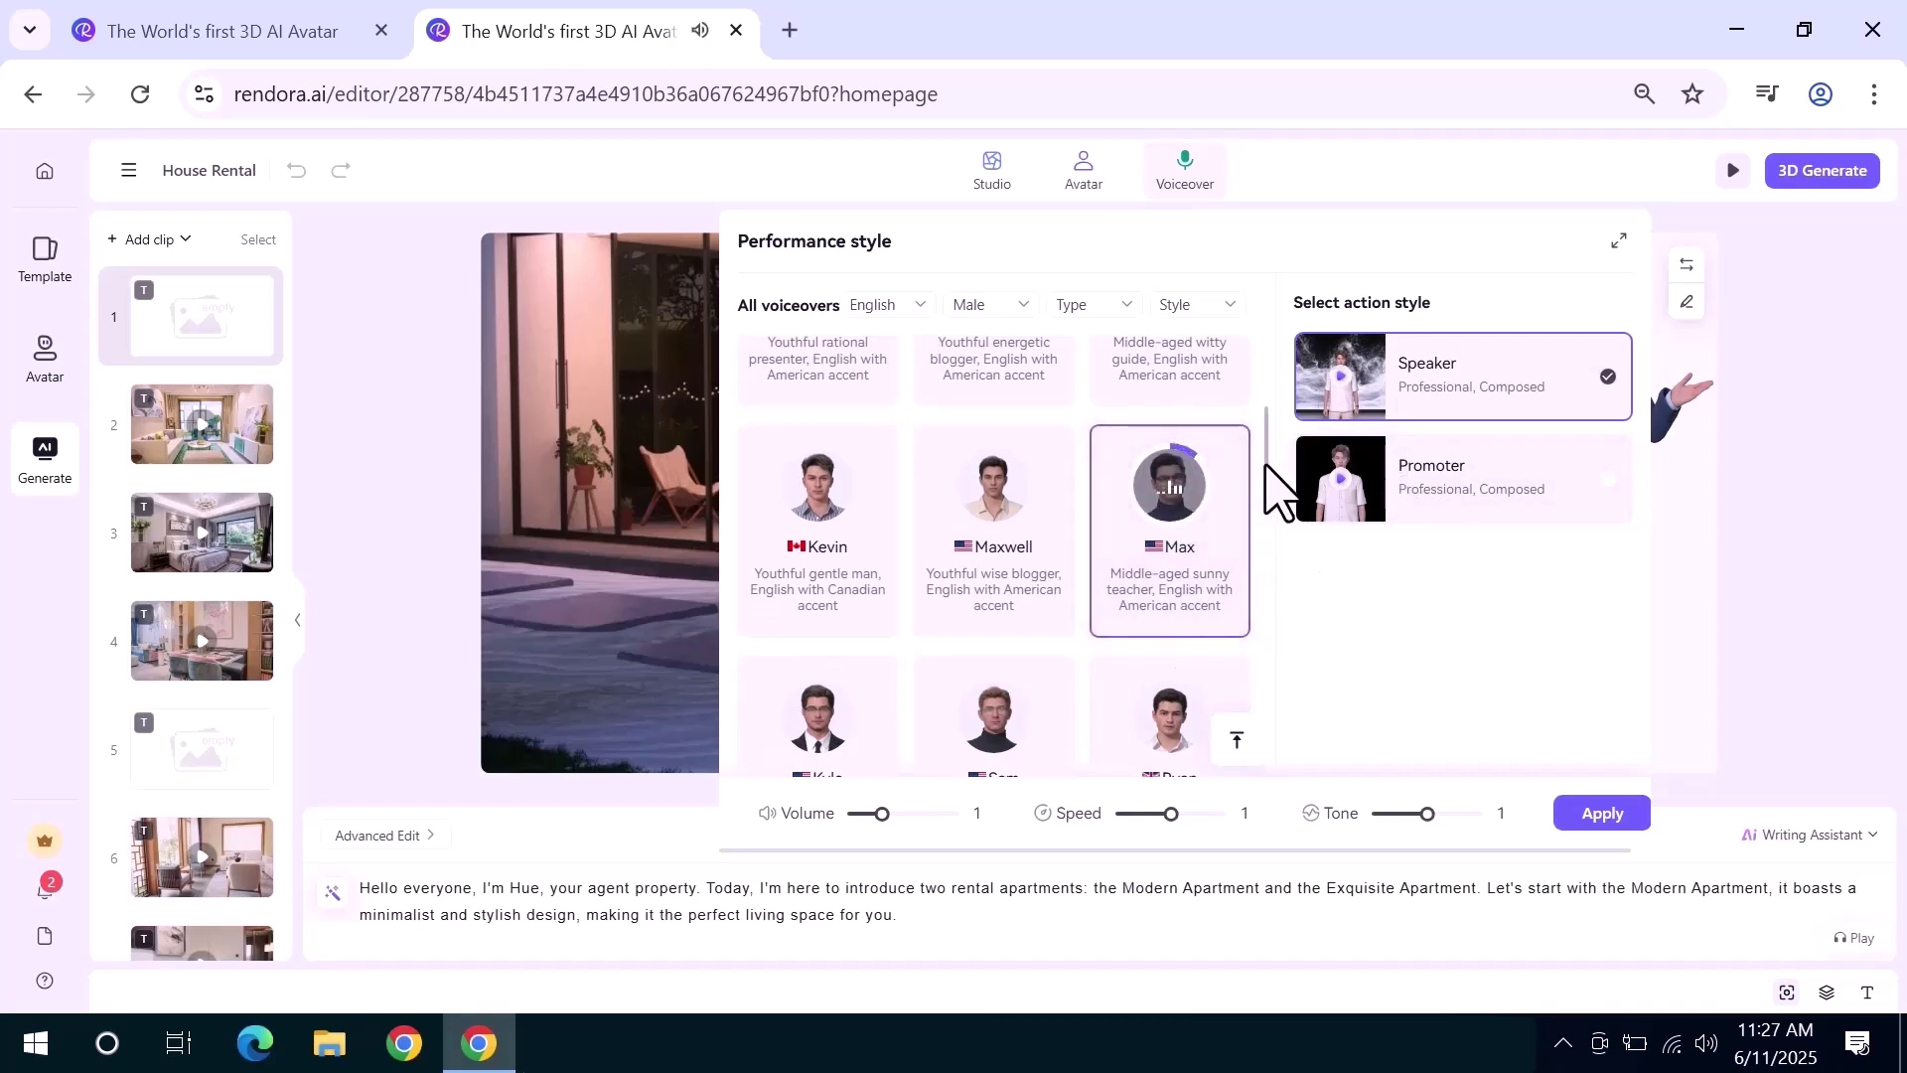
{"action": "scroll", "coordinate": [1277, 476], "scroll_direction": "up", "scroll_amount": 3}
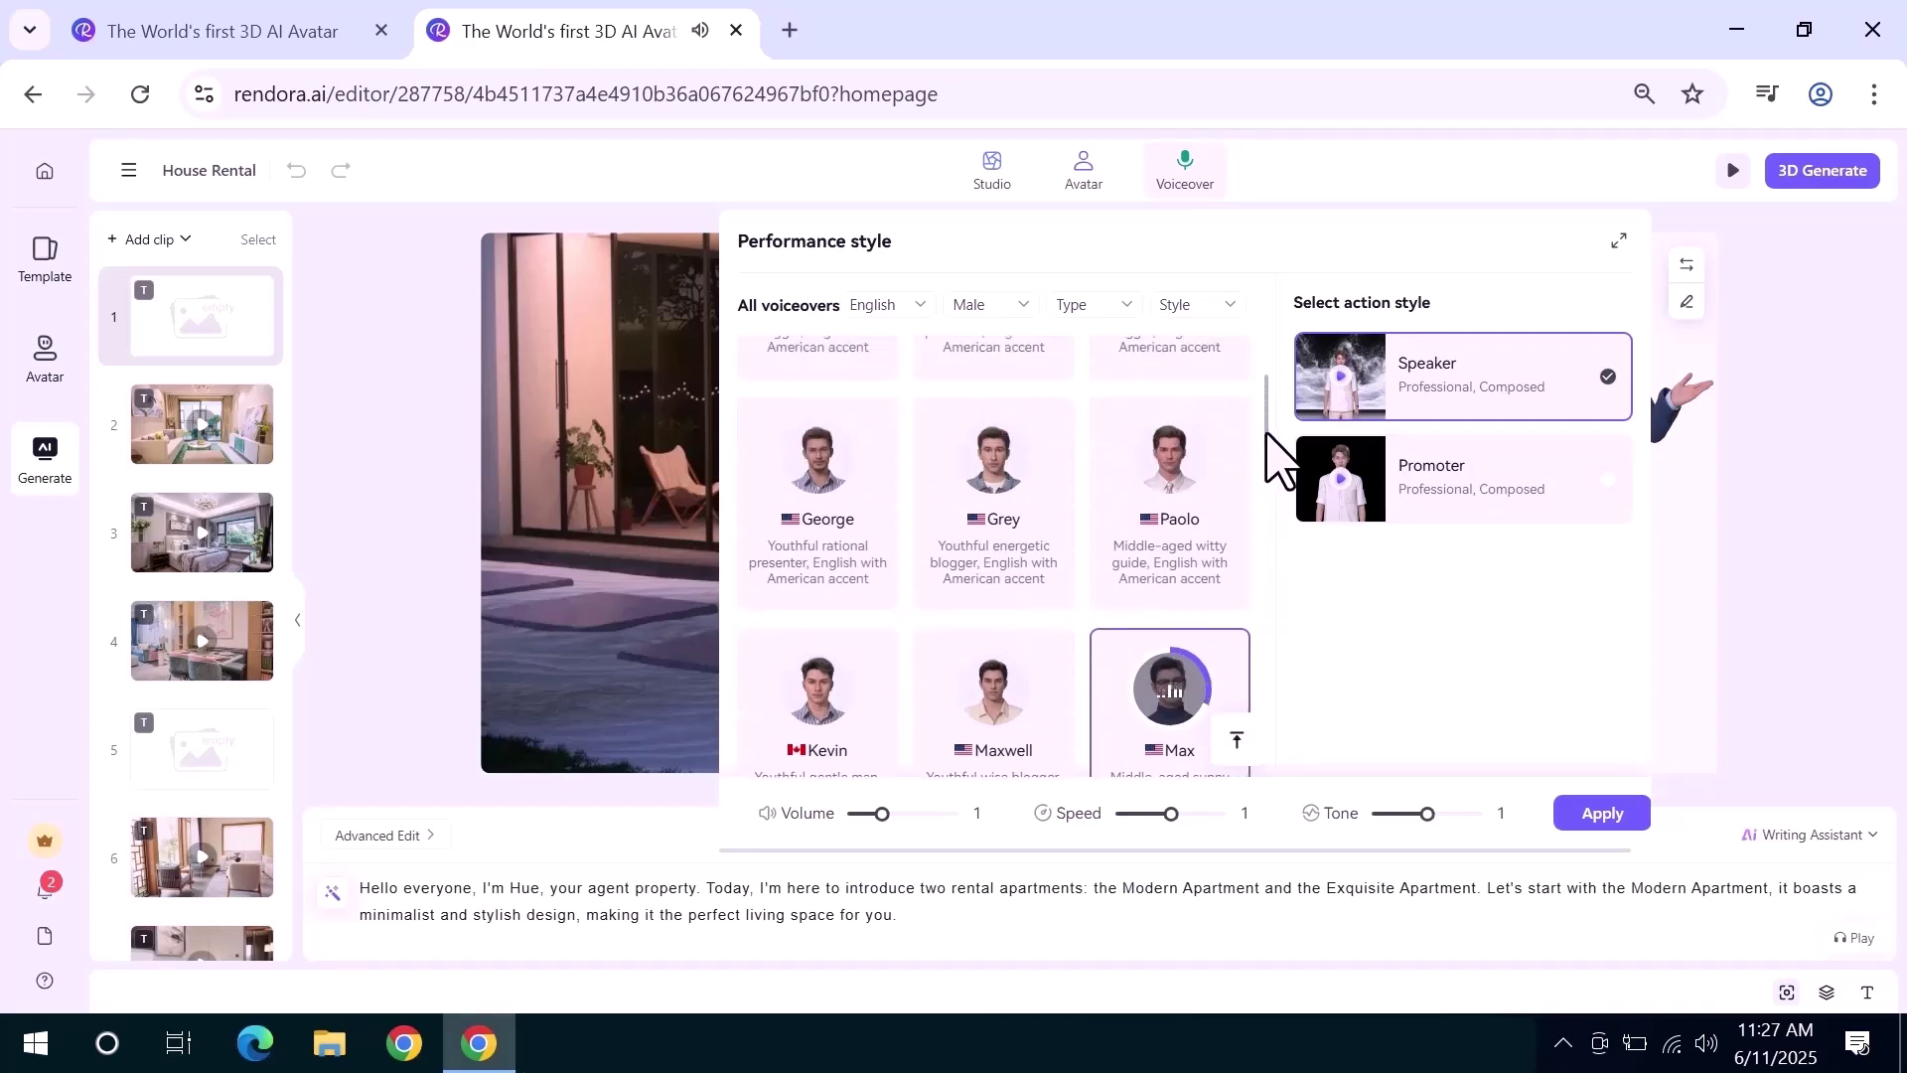
{"action": "left_click", "coordinate": [1429, 485]}
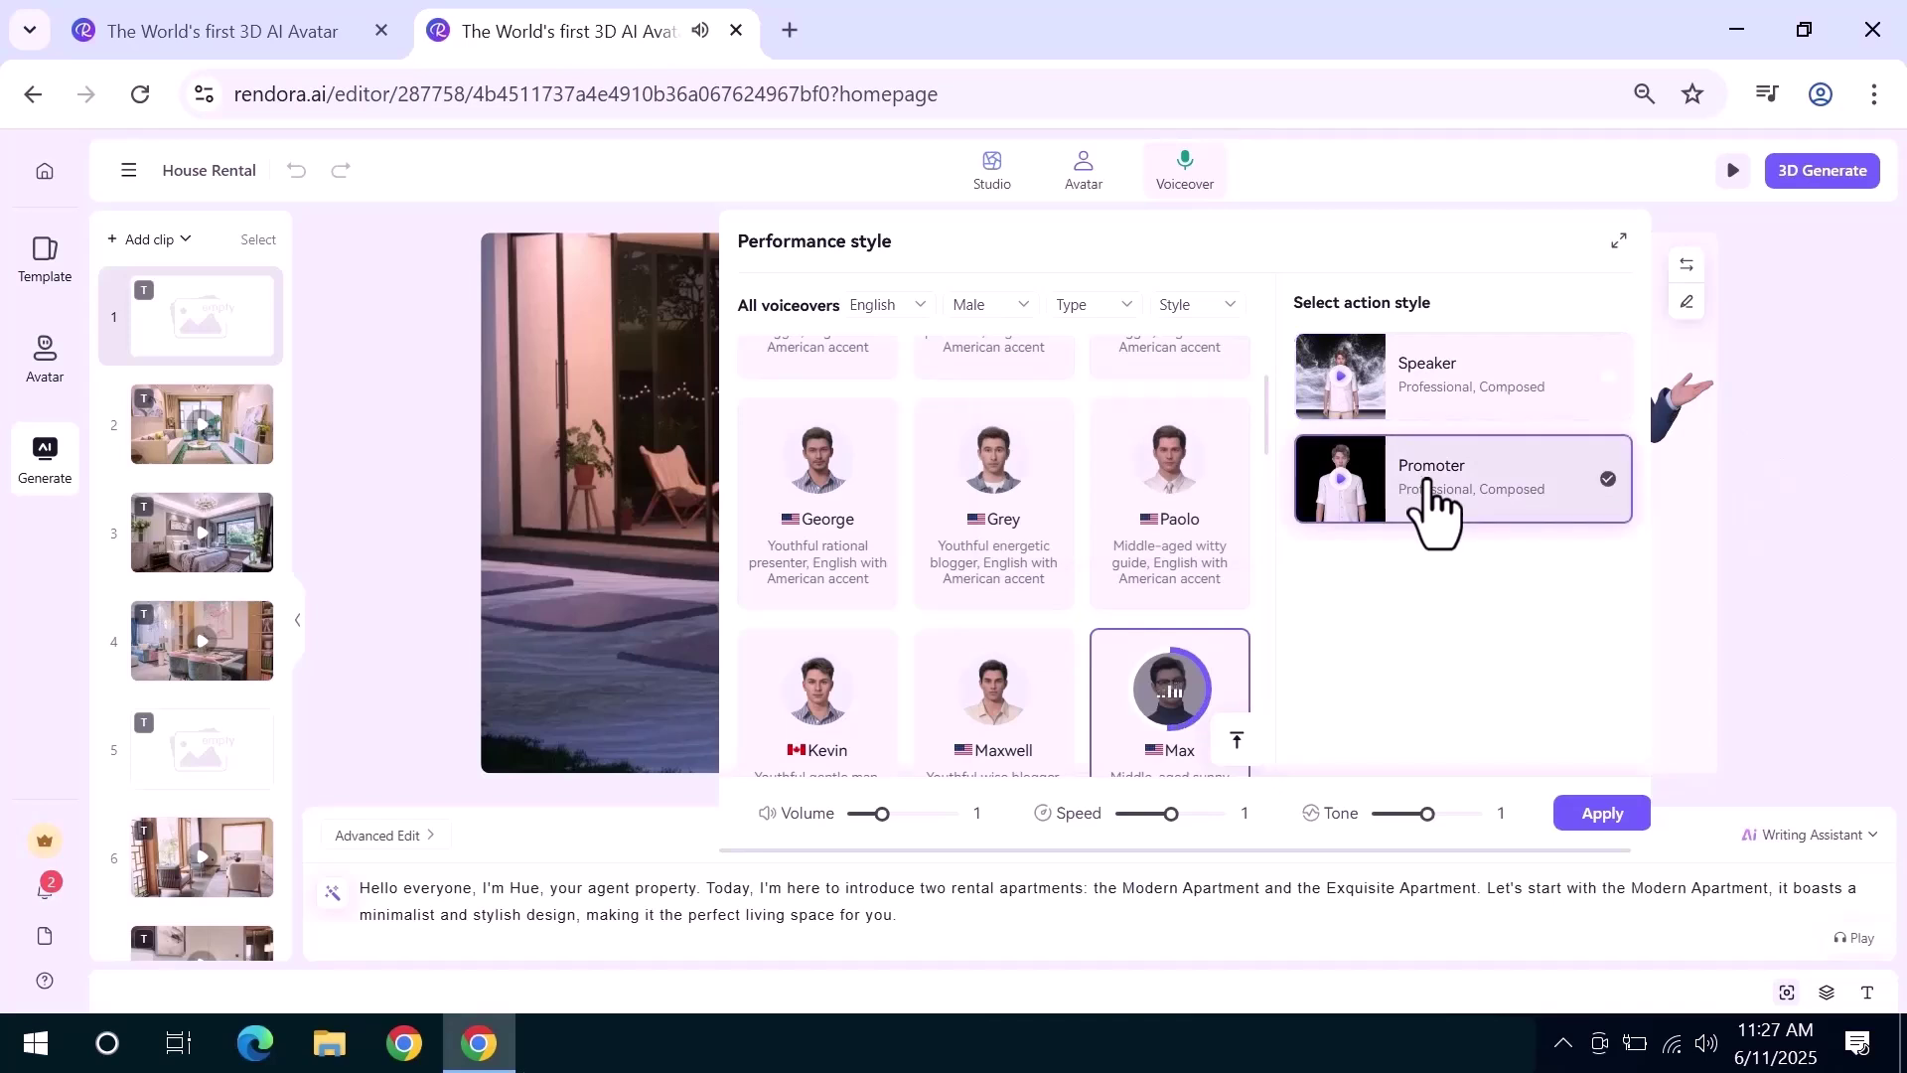
{"action": "mouse_move", "coordinate": [1268, 430]}
{"action": "left_mouse_down"}
{"action": "mouse_move", "coordinate": [1267, 491]}
{"action": "mouse_move", "coordinate": [1267, 403]}
{"action": "left_mouse_up"}
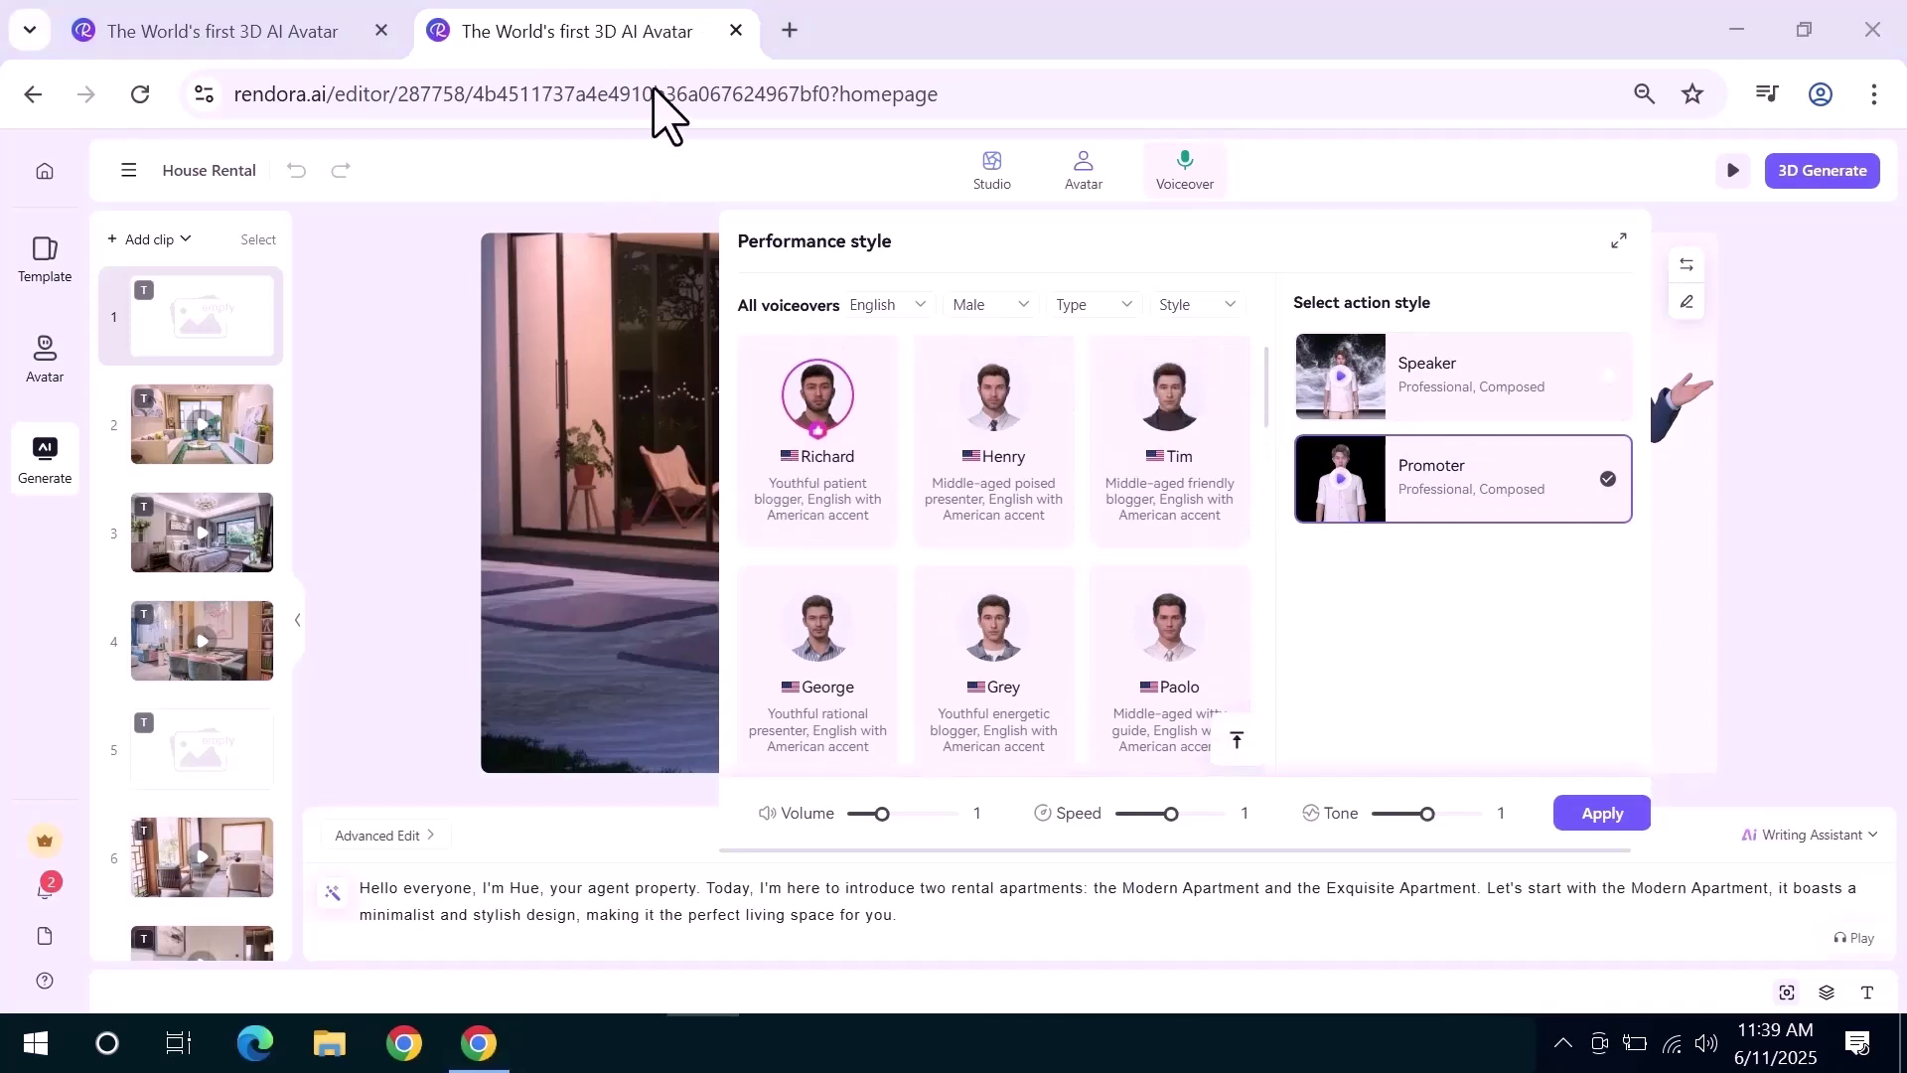
{"action": "left_click", "coordinate": [1301, 501]}
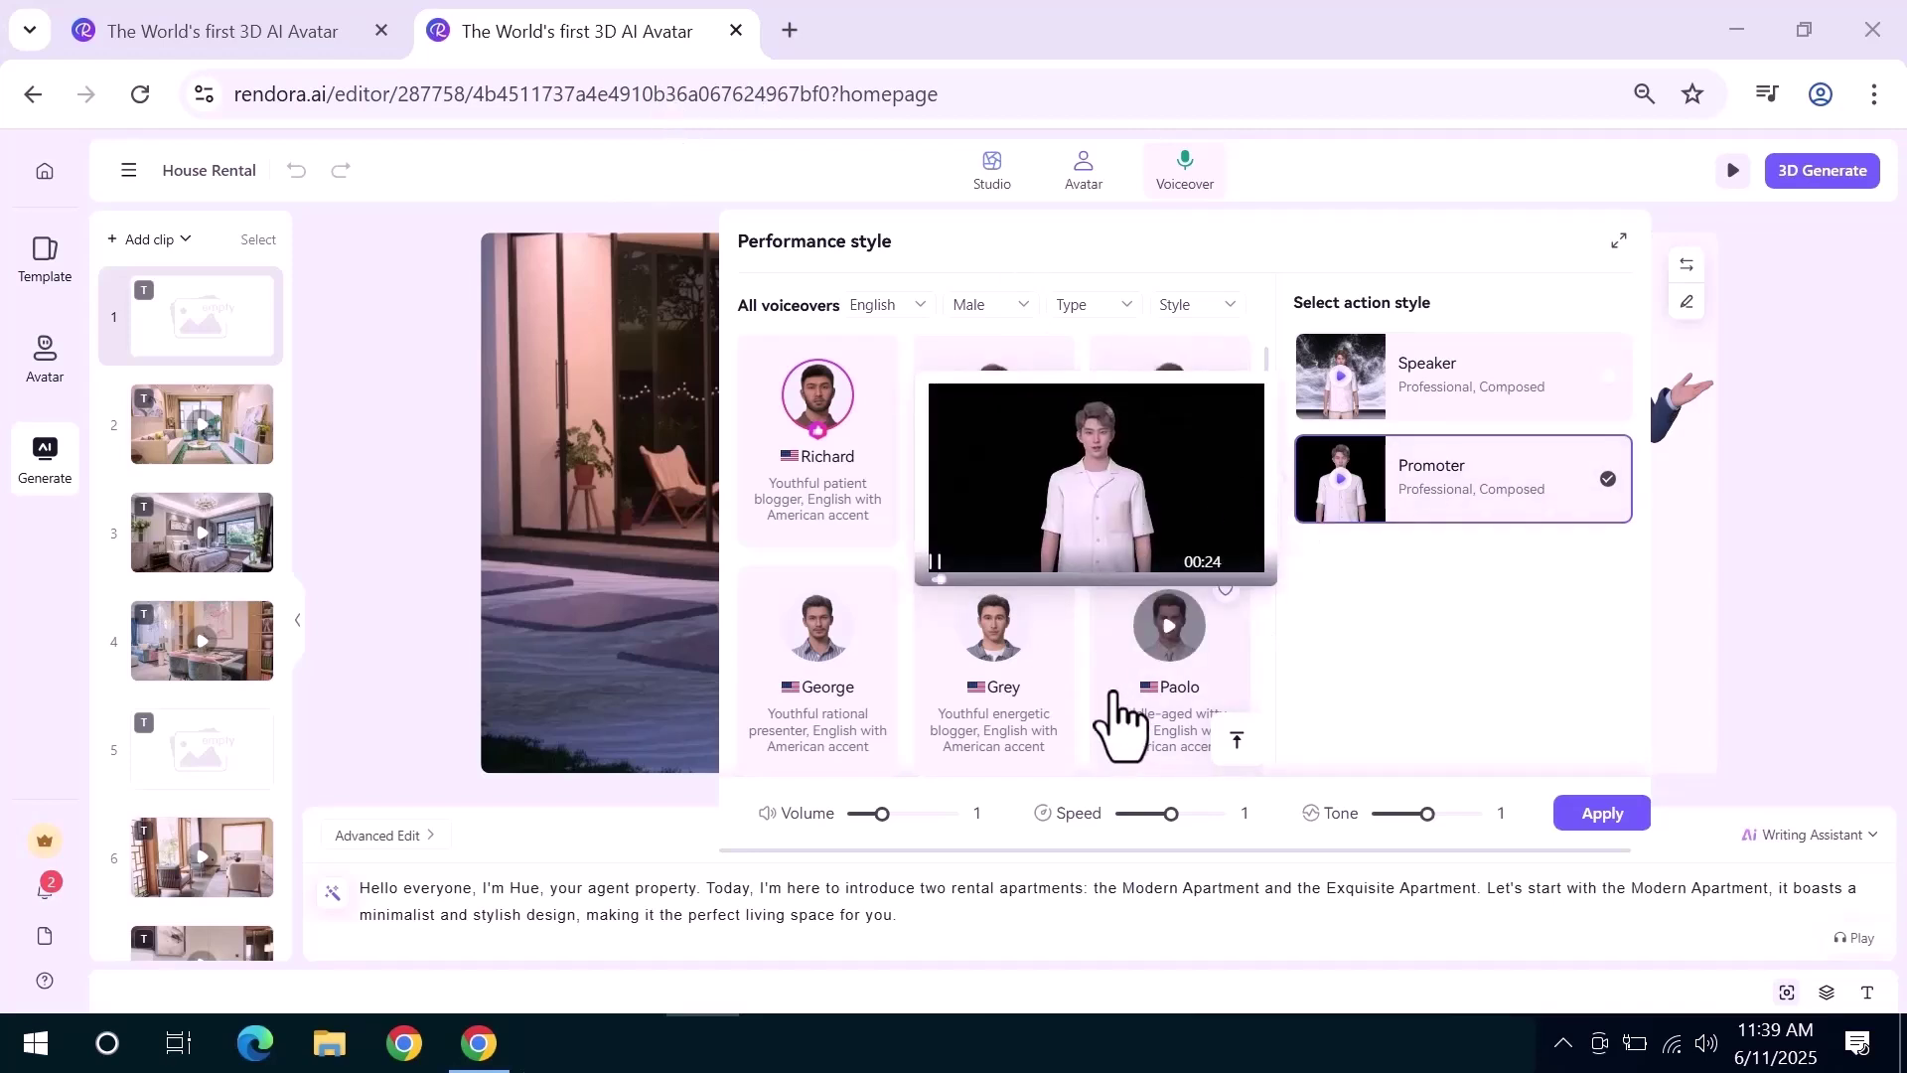
{"action": "left_click_drag", "start_coordinate": [1265, 410], "coordinate": [1277, 370]}
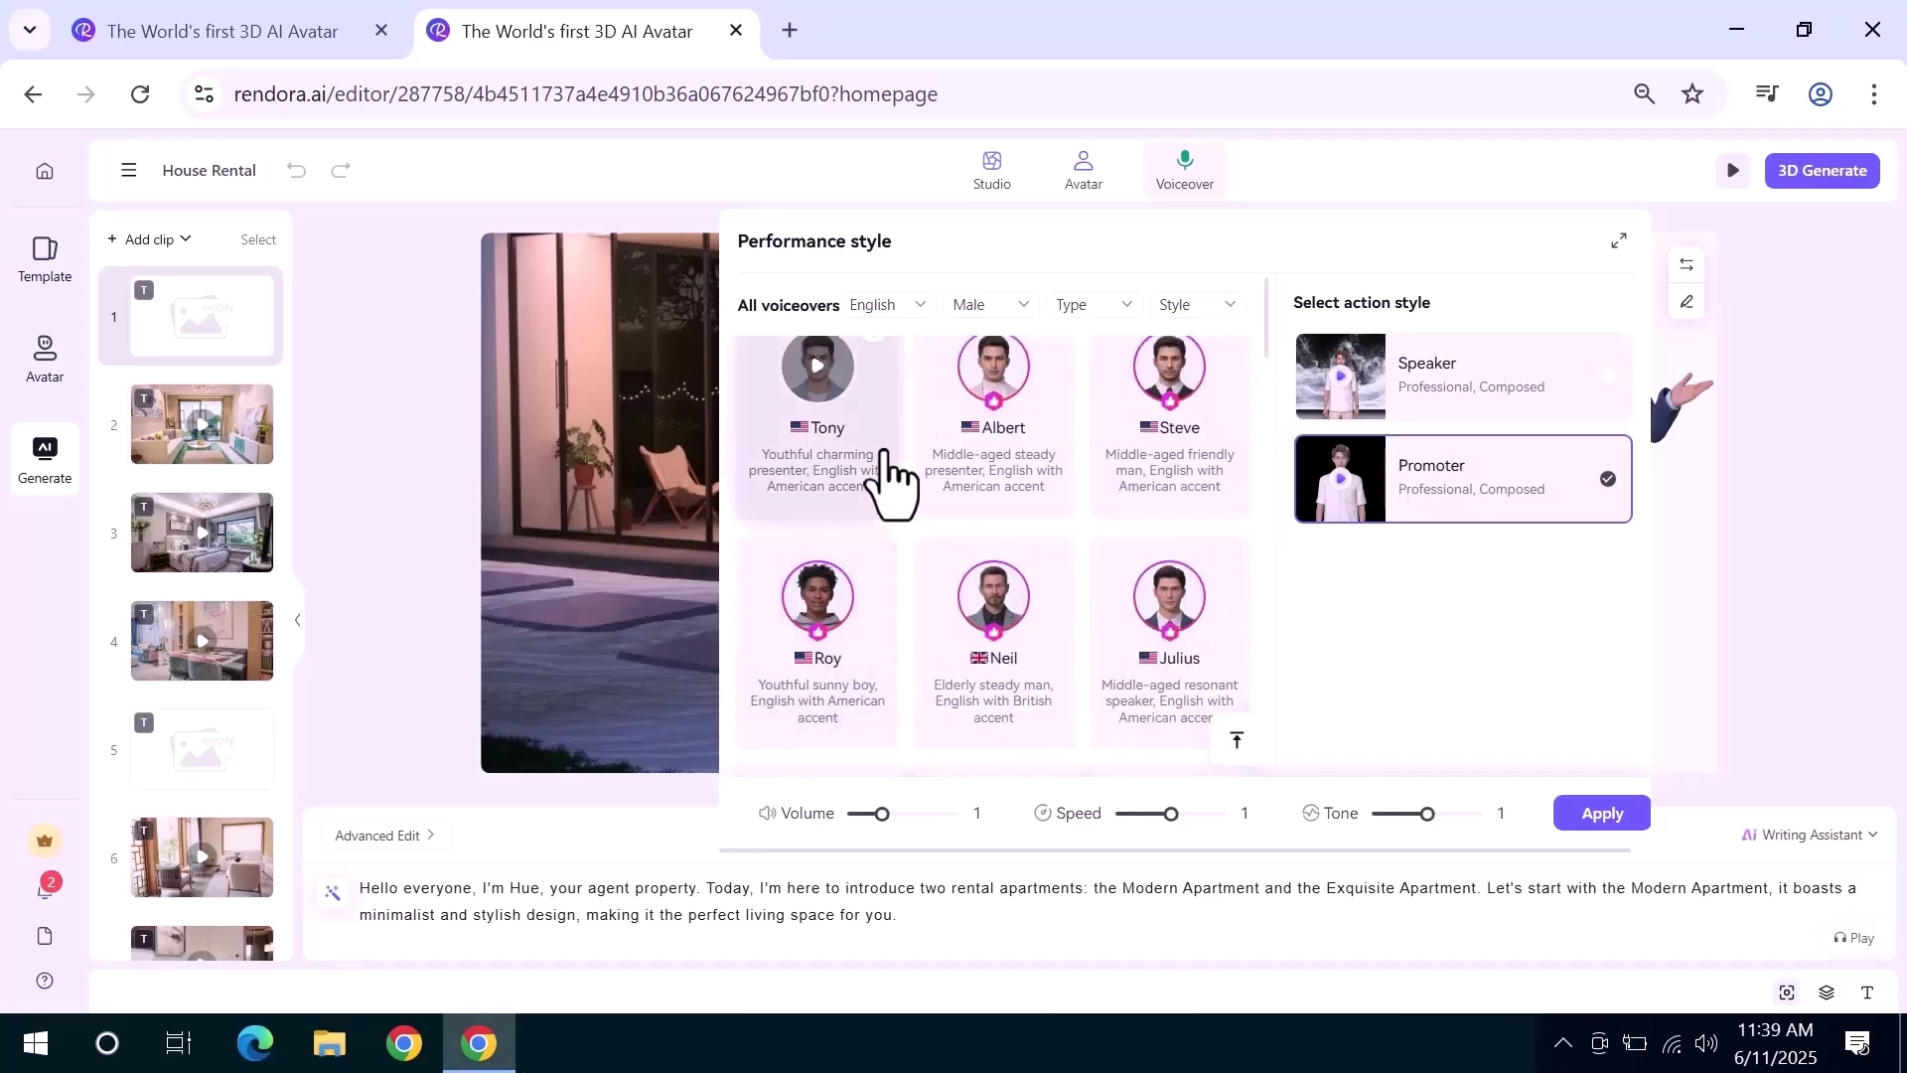
{"action": "left_click", "coordinate": [791, 437]}
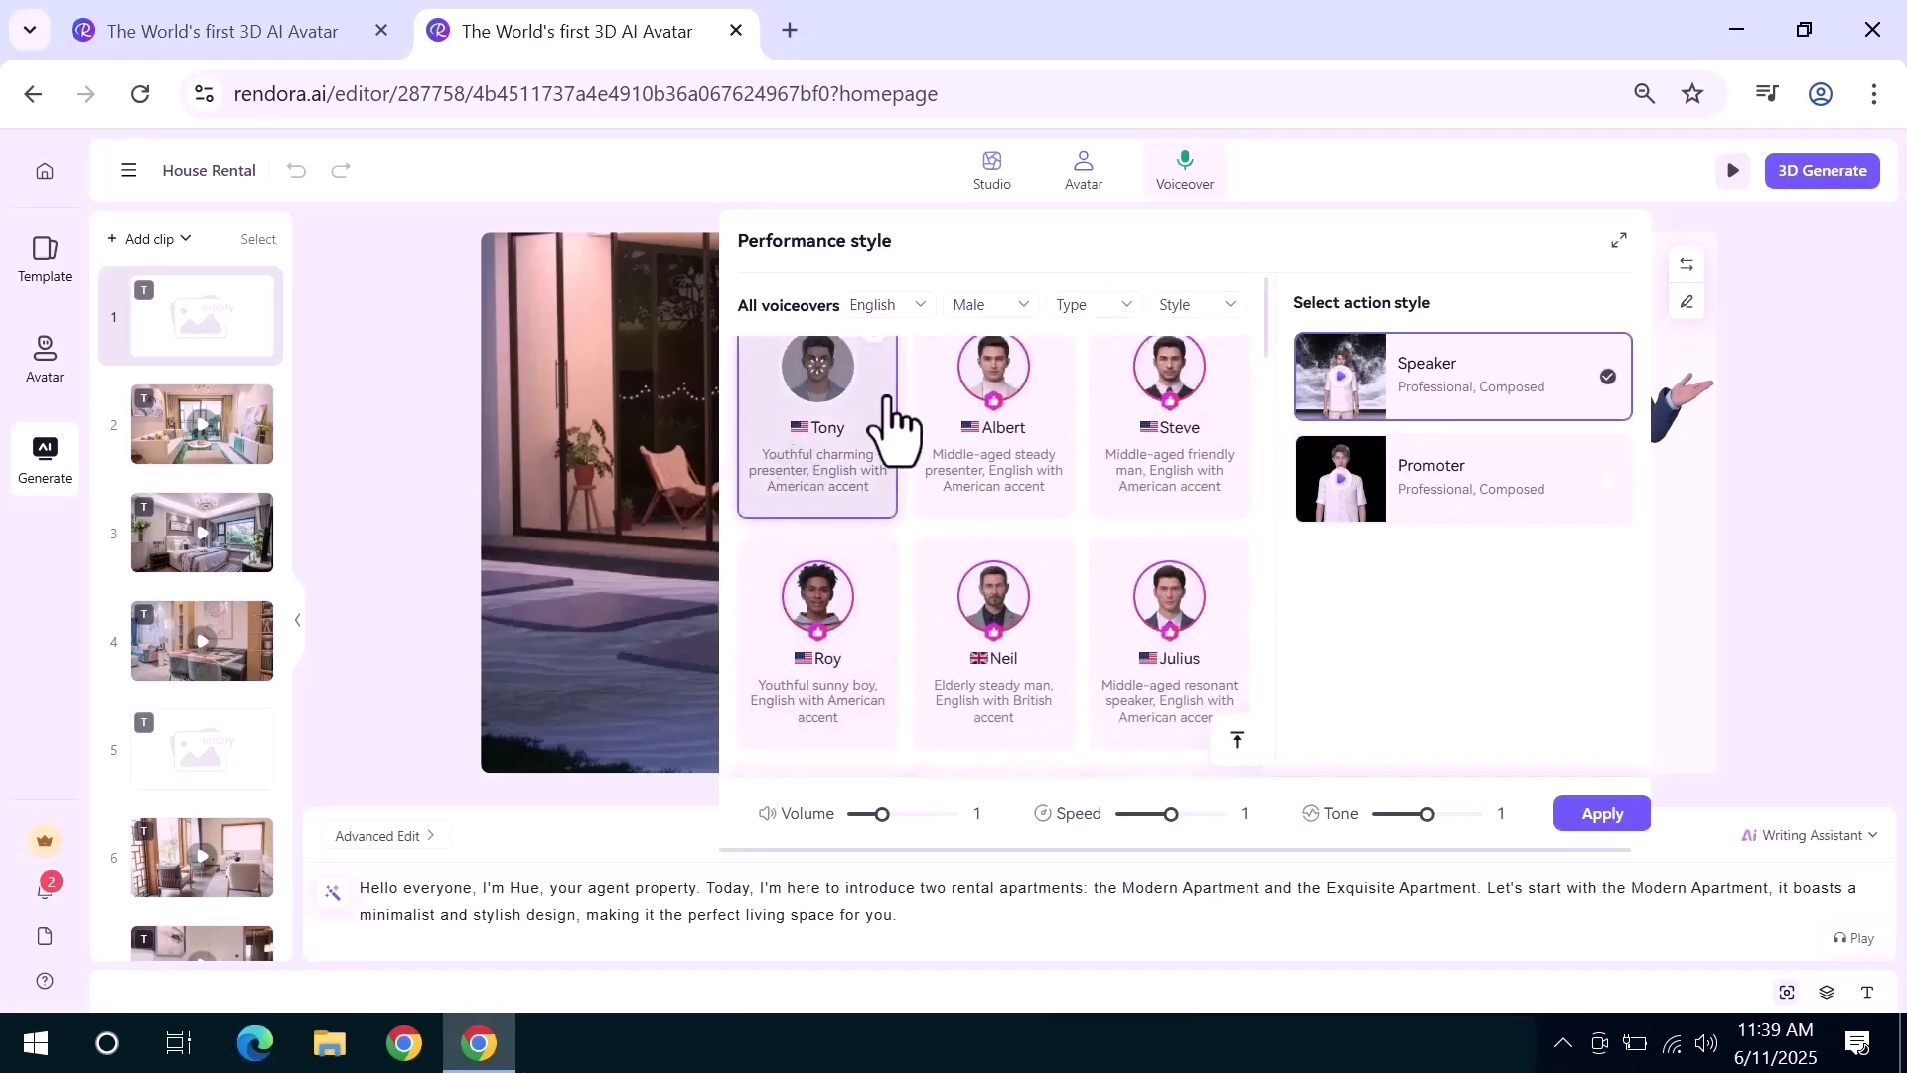
Close the Performance style panel and return to the unchanged opening script text
{"action": "left_click", "coordinate": [1602, 813]}
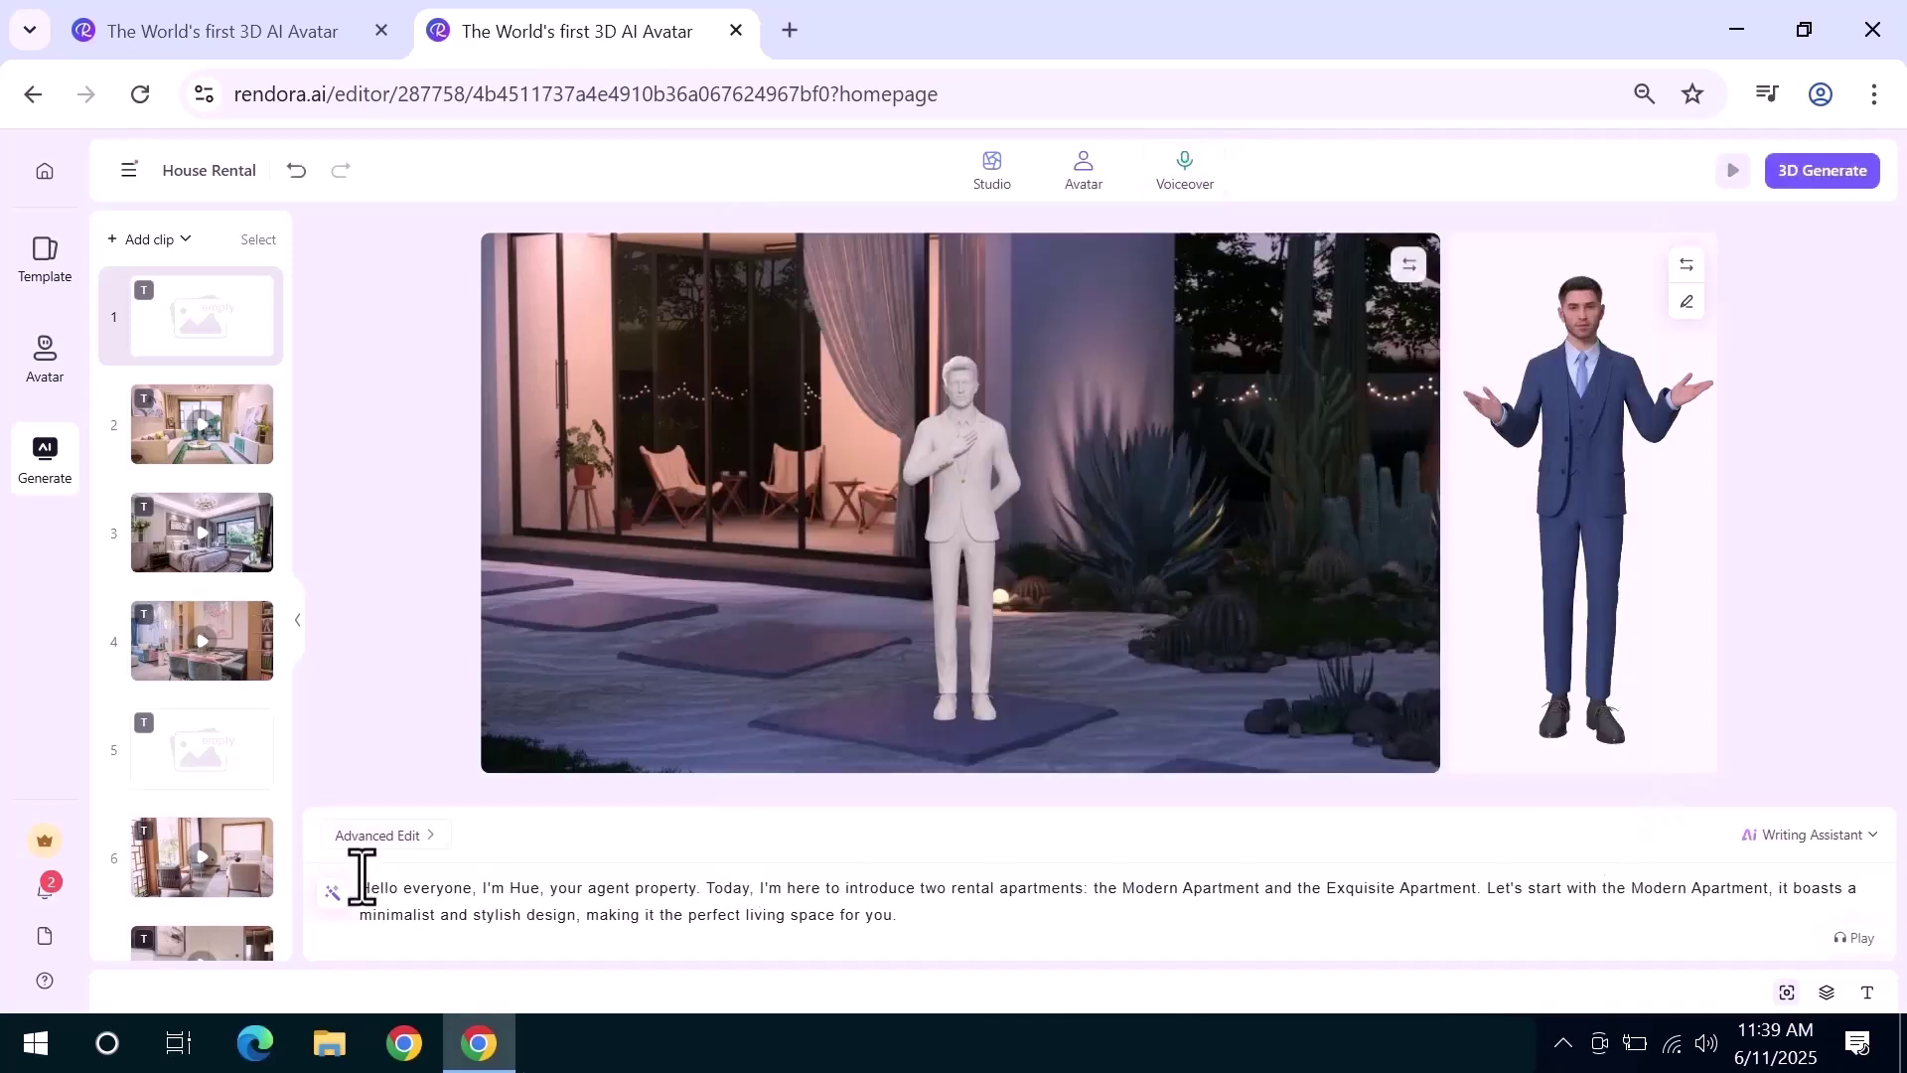
{"action": "left_click_drag", "start_coordinate": [357, 894], "coordinate": [844, 931]}
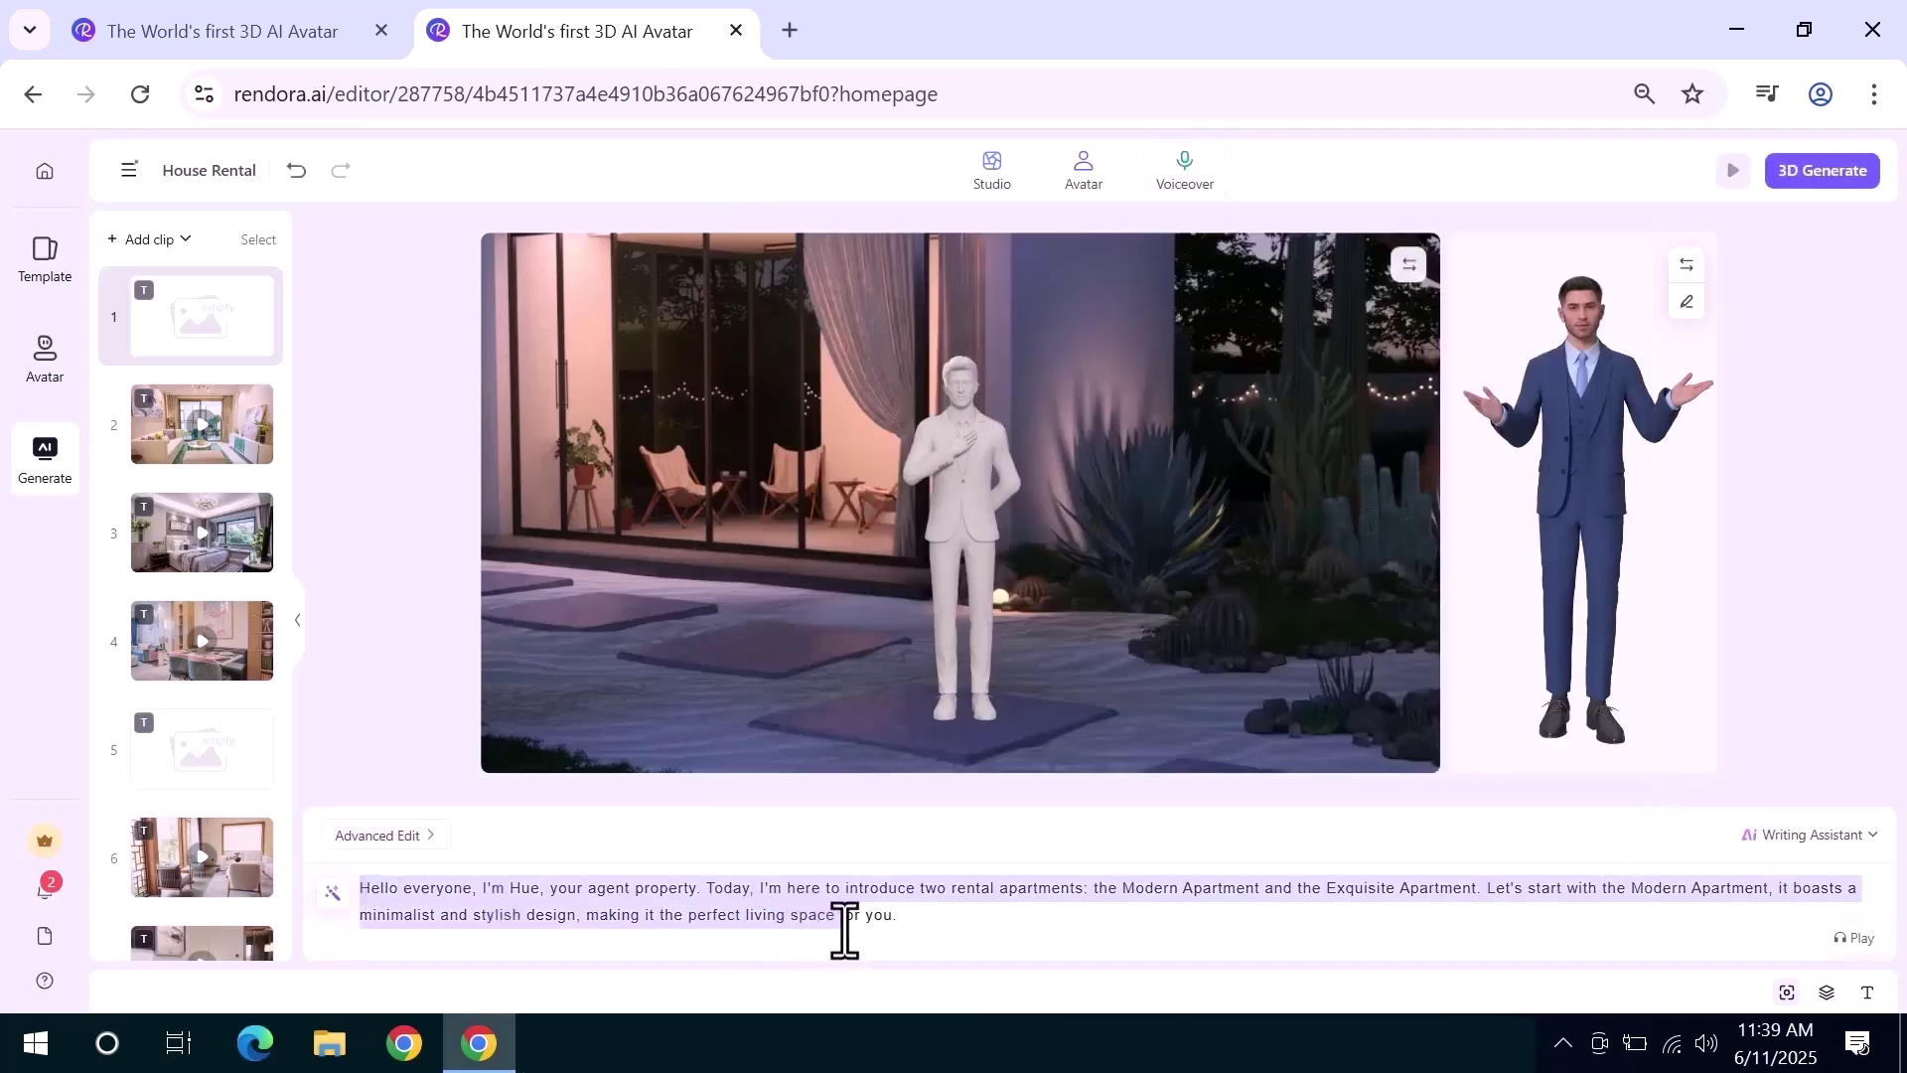
{"action": "left_click", "coordinate": [928, 929]}
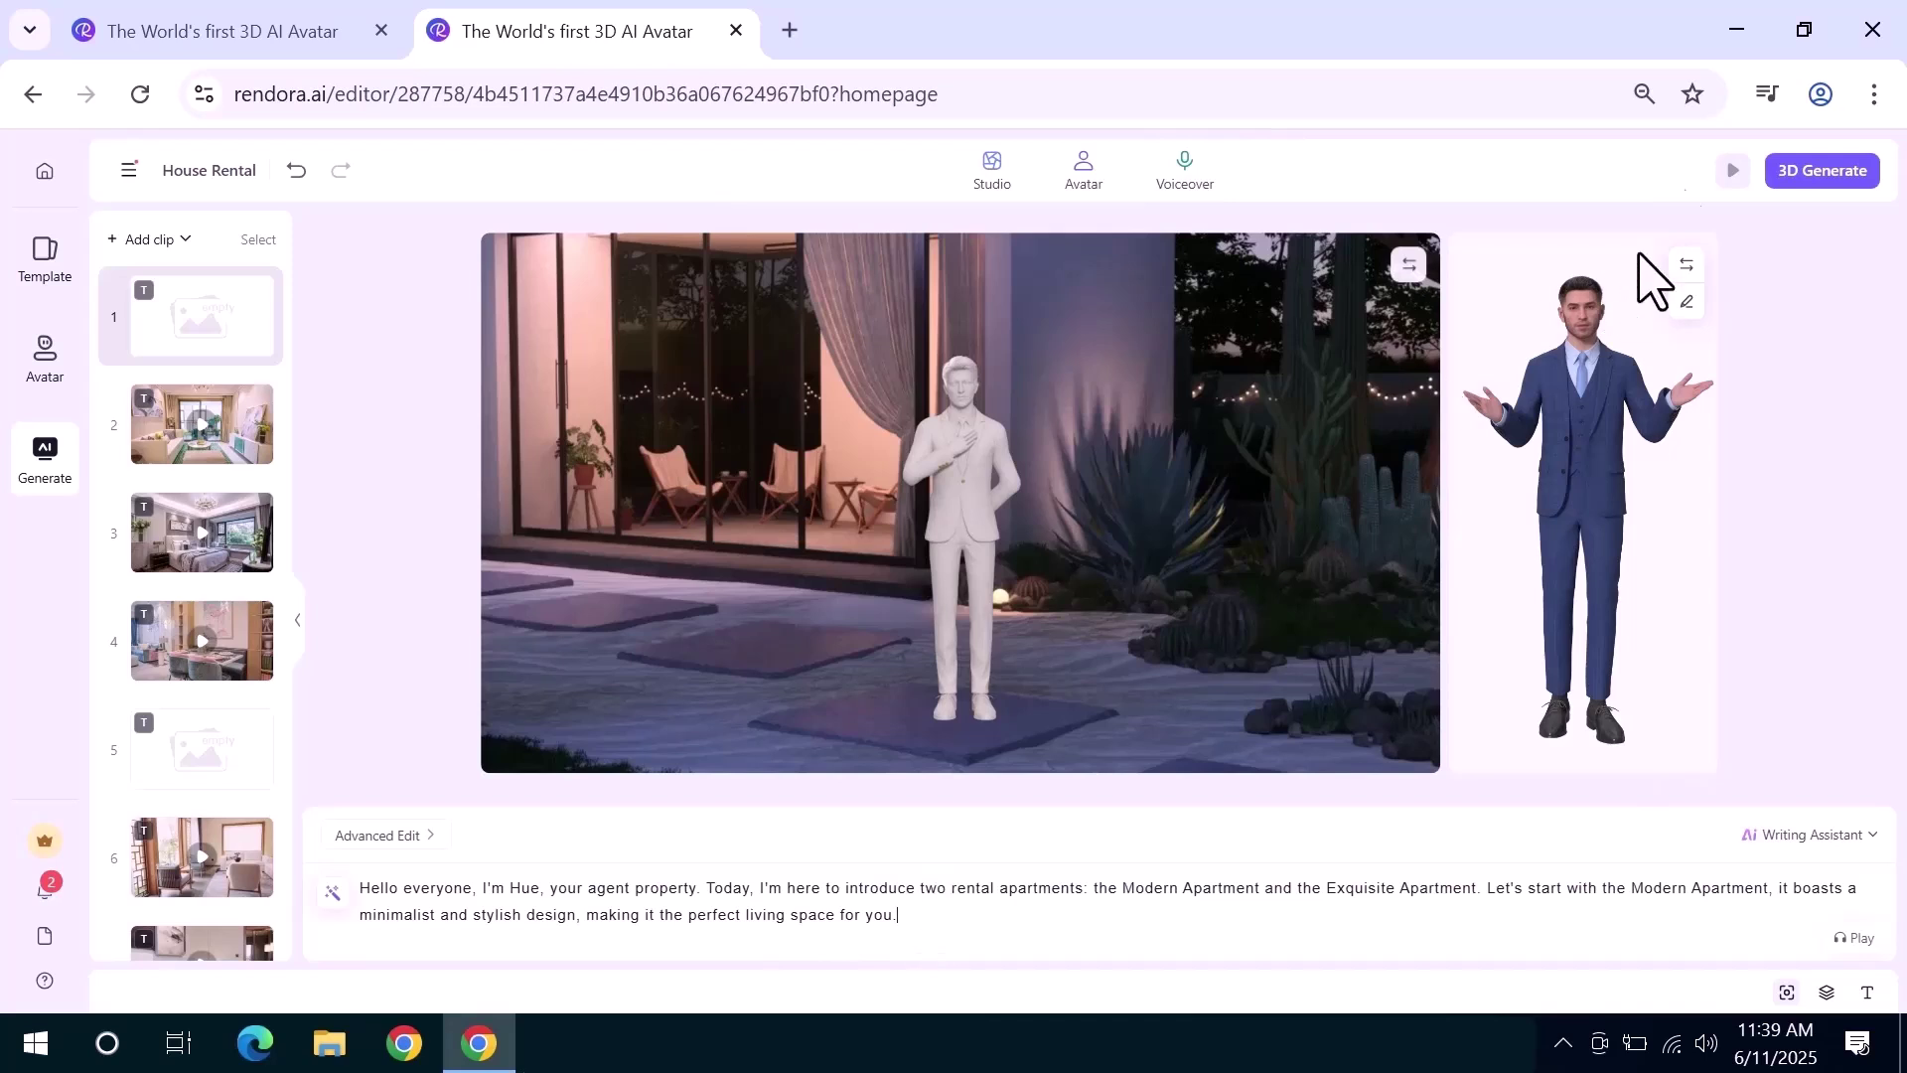
Run 3D Generate to build the 1:20 House Rental video with subtitles and camera shots
{"action": "left_click", "coordinate": [1837, 174]}
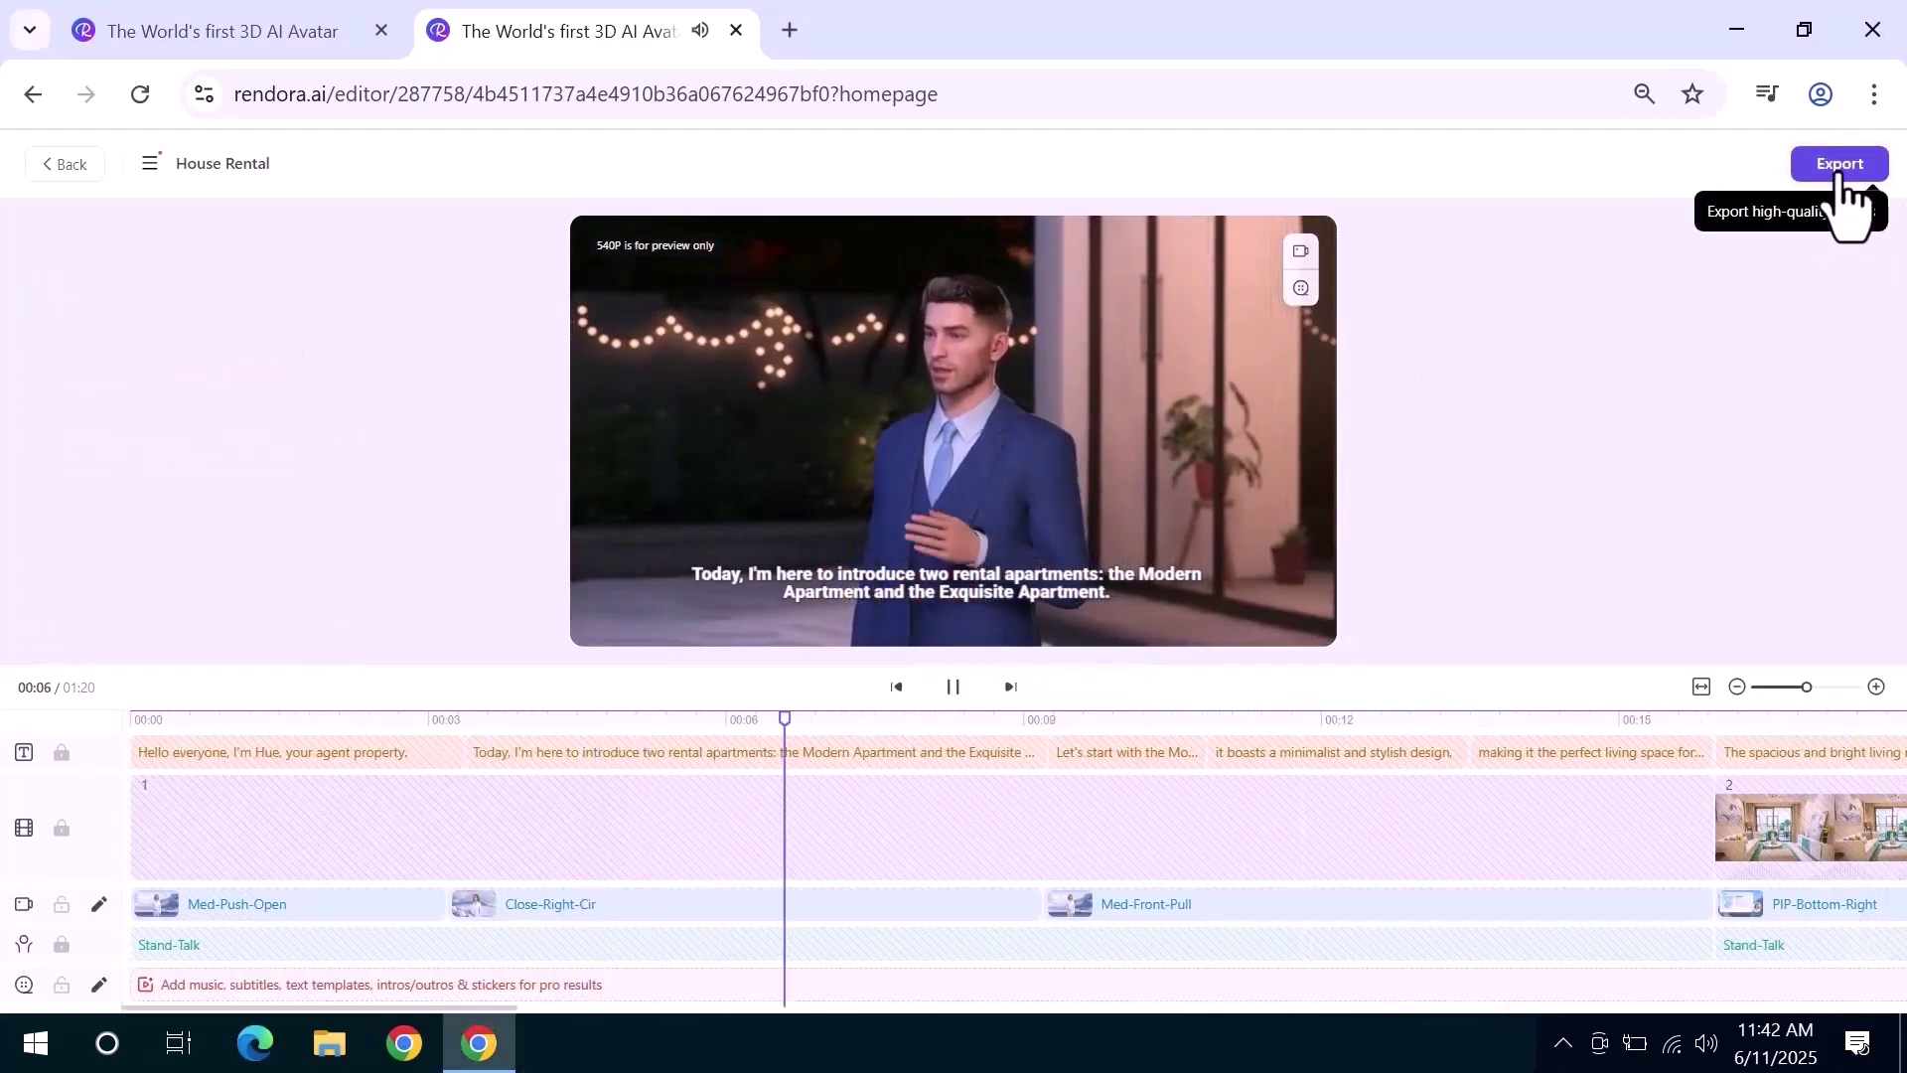
Export the House Rental video to My Workspace at 1080P, mp4, 30fps
{"action": "left_click", "coordinate": [1840, 170]}
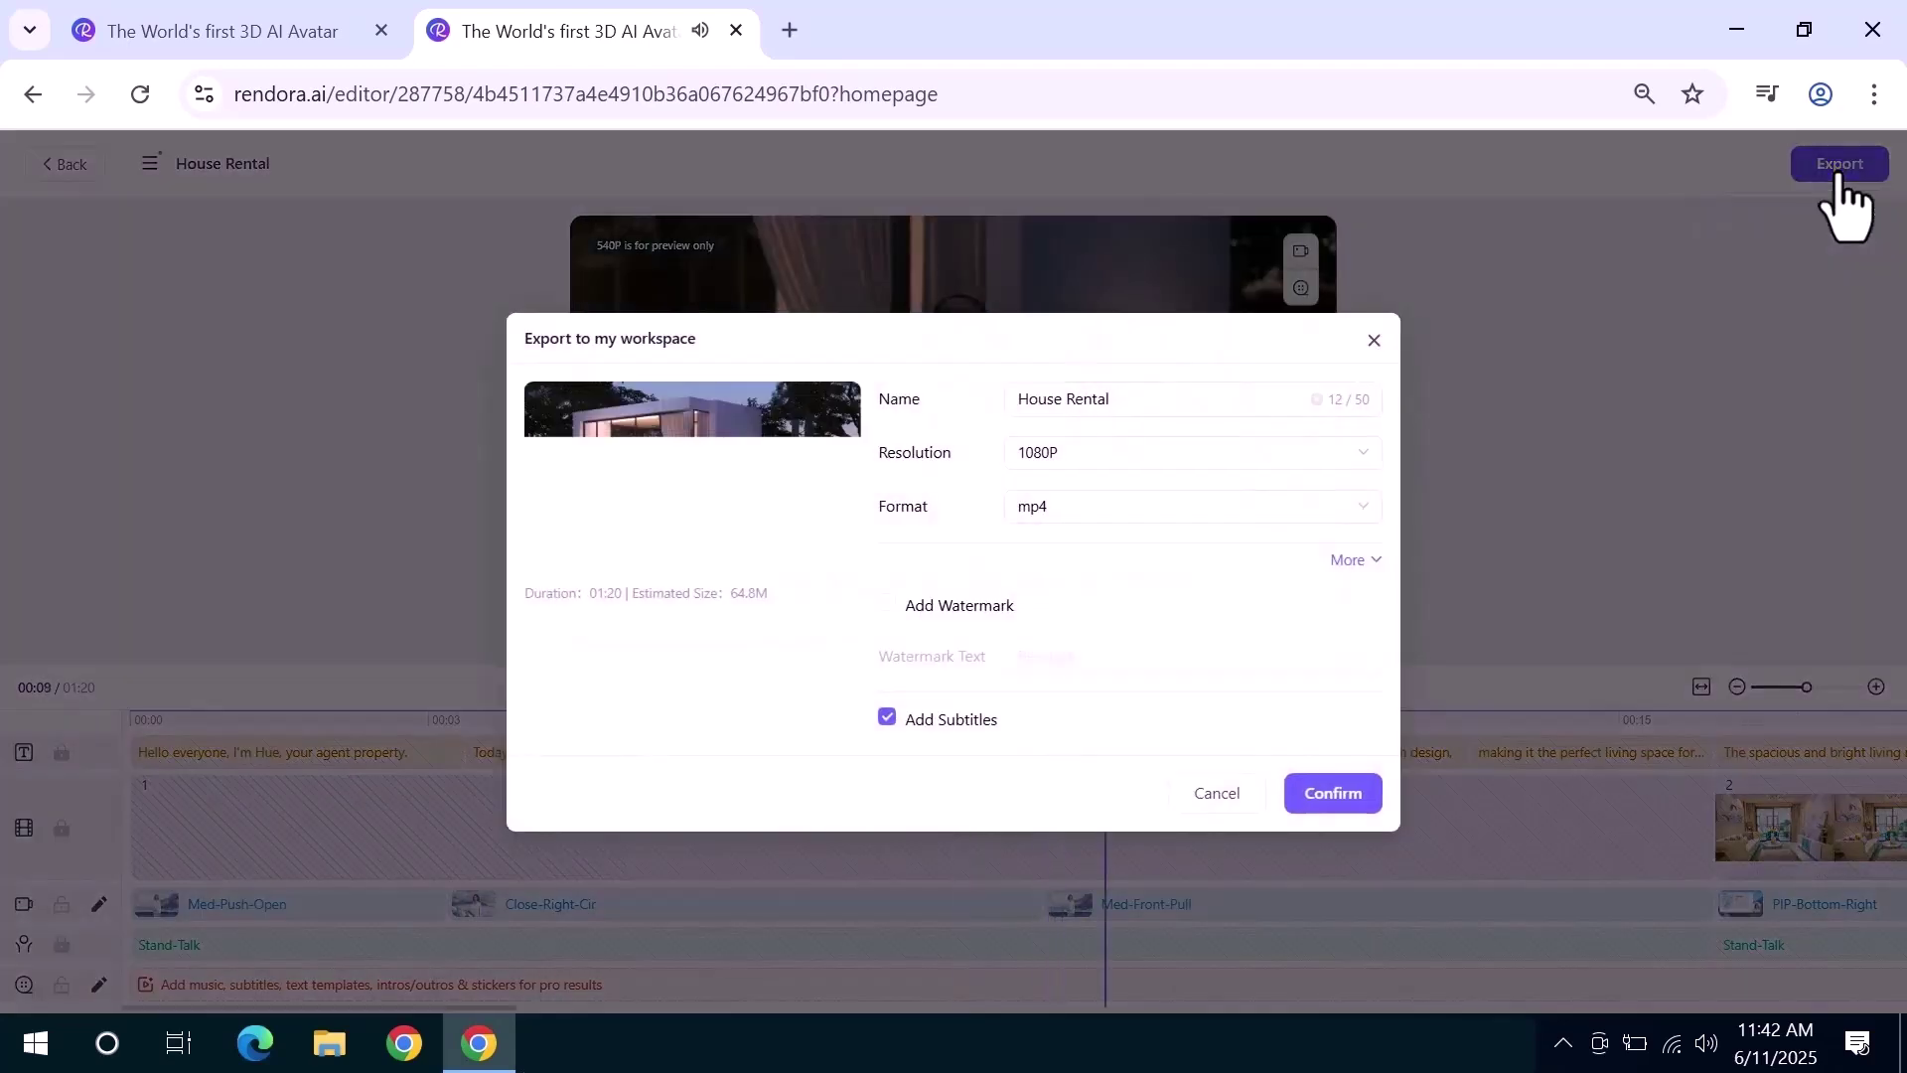
{"action": "left_click", "coordinate": [1349, 463]}
{"action": "left_click", "coordinate": [1351, 469]}
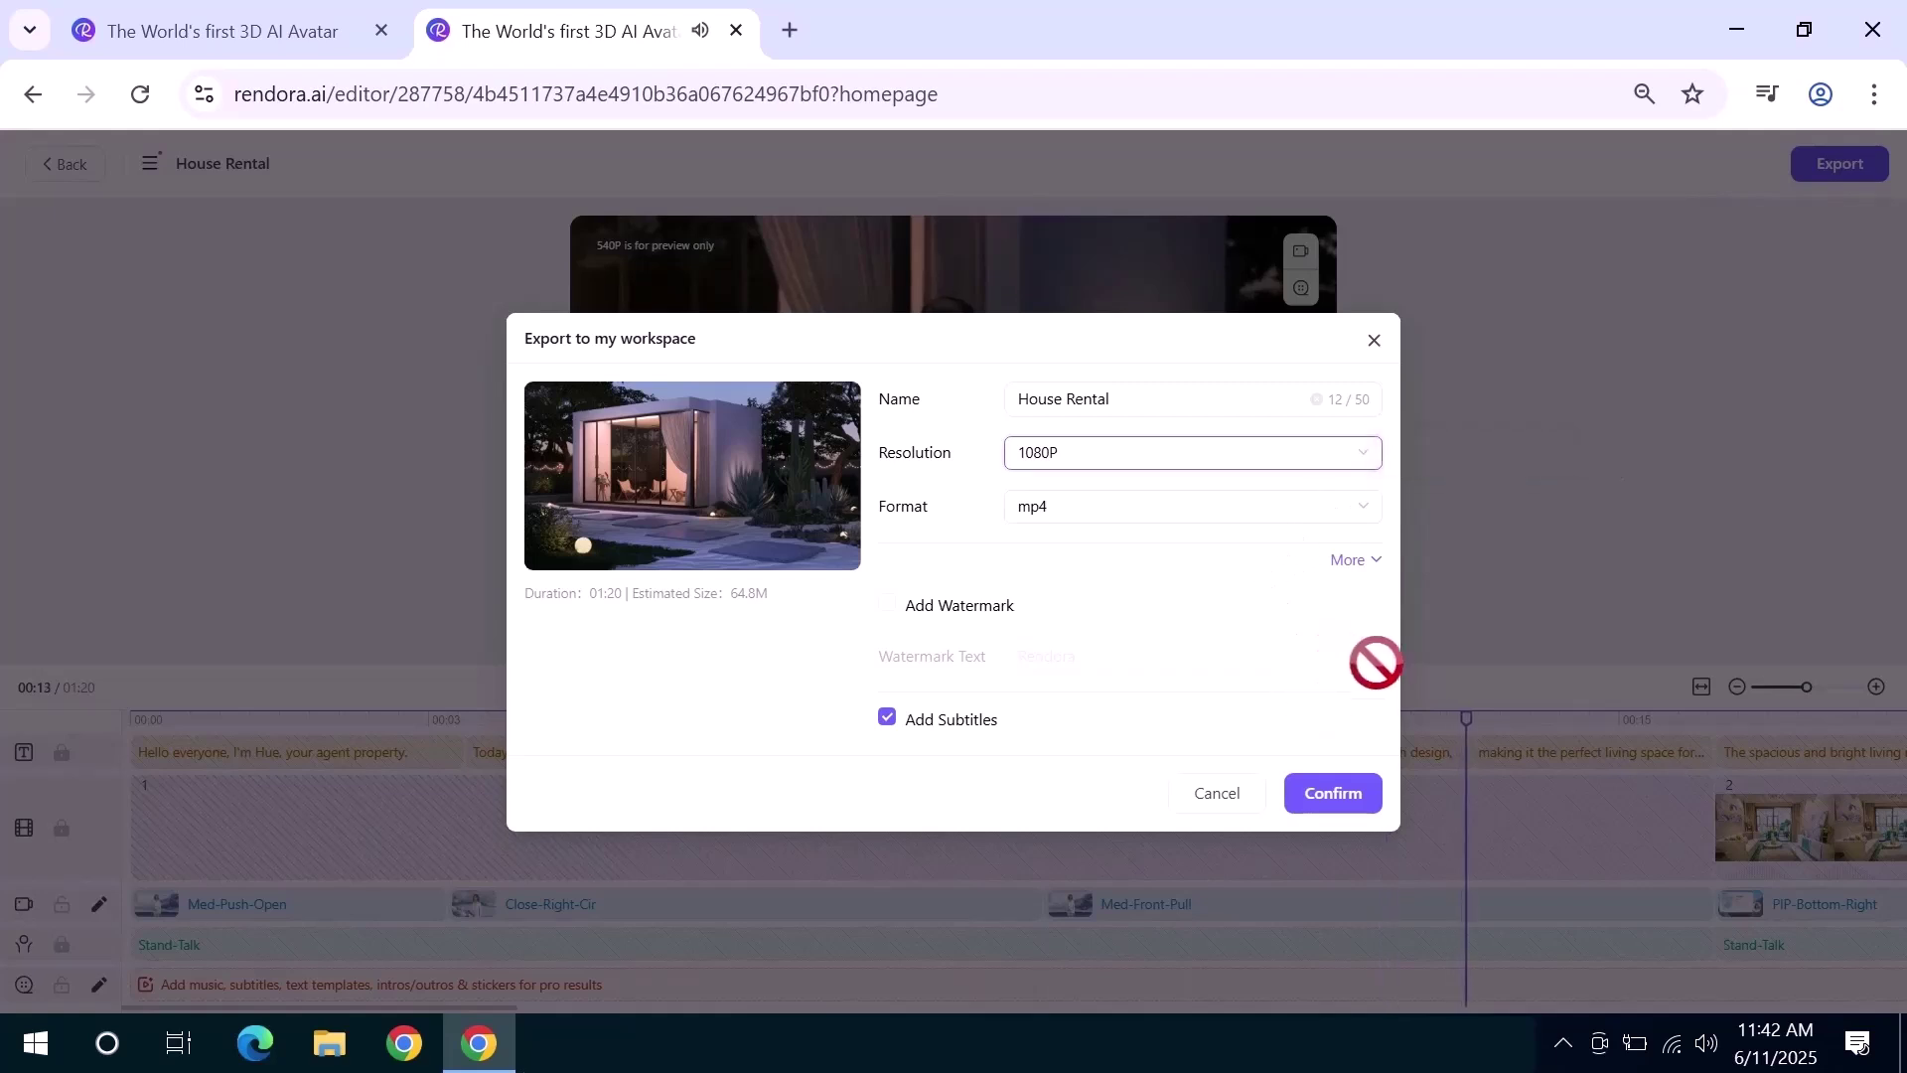
{"action": "left_click", "coordinate": [1322, 795]}
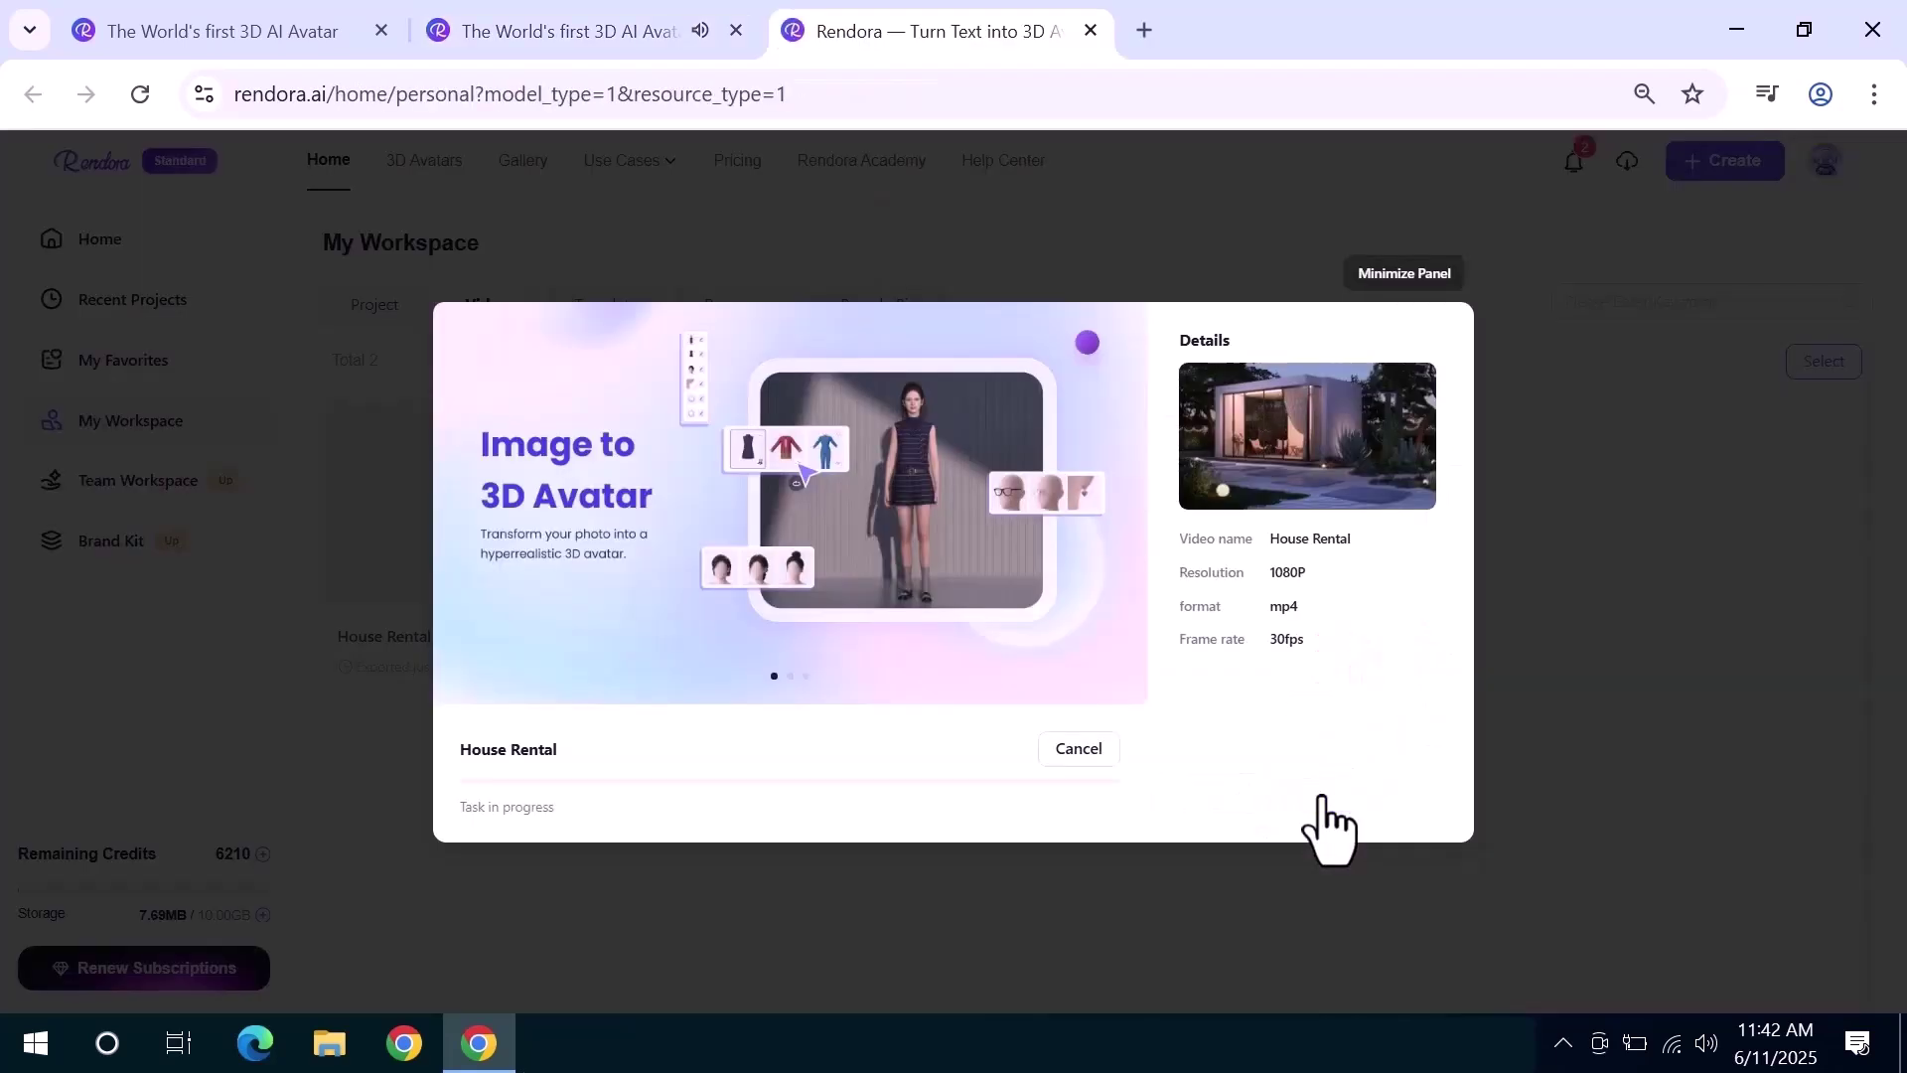